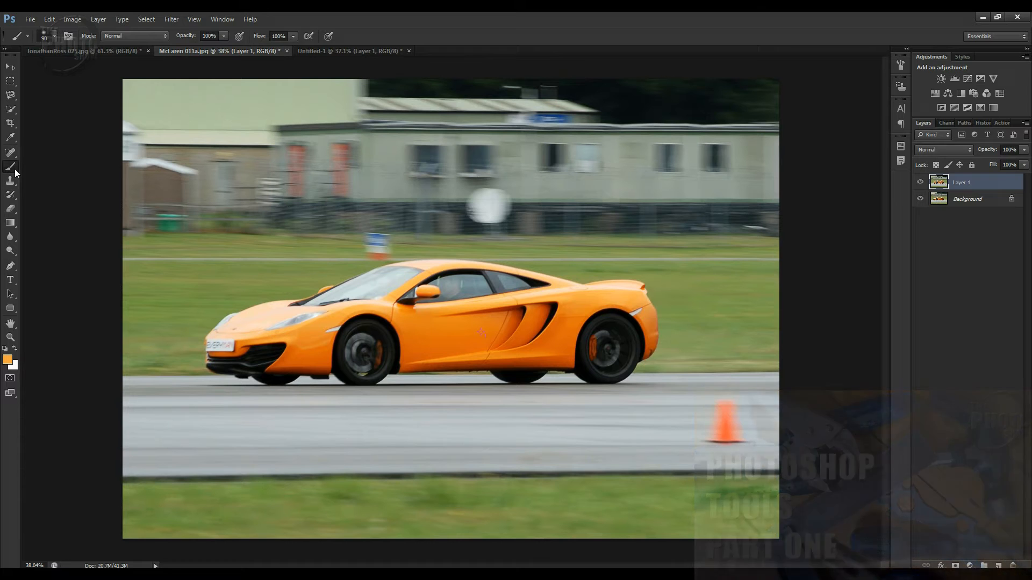
Add a new layer and paint soft orange brush strokes across the buildings and fence behind the car
right_click(14, 170)
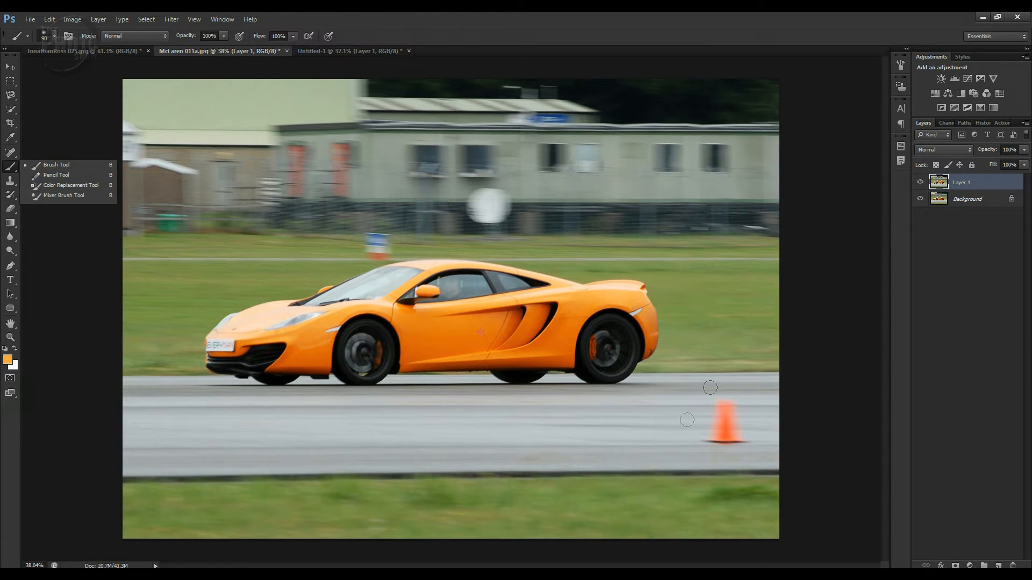
left_click(998, 566)
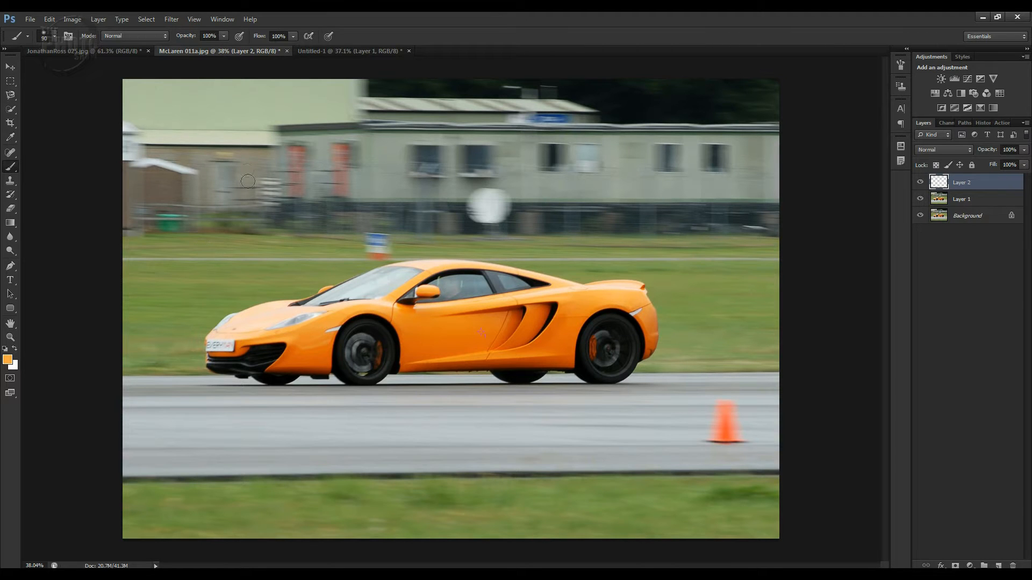
left_click(194, 182)
mouse_move(272, 181)
left_mouse_down()
mouse_move(365, 189)
mouse_move(468, 169)
mouse_move(596, 192)
mouse_move(624, 186)
mouse_move(670, 202)
mouse_move(597, 233)
mouse_move(352, 233)
left_mouse_up()
mouse_move(274, 239)
left_mouse_down()
mouse_move(221, 225)
mouse_move(194, 188)
mouse_move(272, 184)
mouse_move(226, 183)
mouse_move(228, 198)
mouse_move(207, 192)
mouse_move(244, 203)
mouse_move(226, 214)
mouse_move(231, 204)
mouse_move(207, 190)
mouse_move(236, 225)
mouse_move(248, 216)
mouse_move(309, 227)
mouse_move(255, 213)
mouse_move(286, 204)
mouse_move(258, 204)
mouse_move(282, 206)
mouse_move(253, 211)
mouse_move(284, 230)
mouse_move(273, 225)
mouse_move(307, 225)
mouse_move(304, 201)
left_mouse_up()
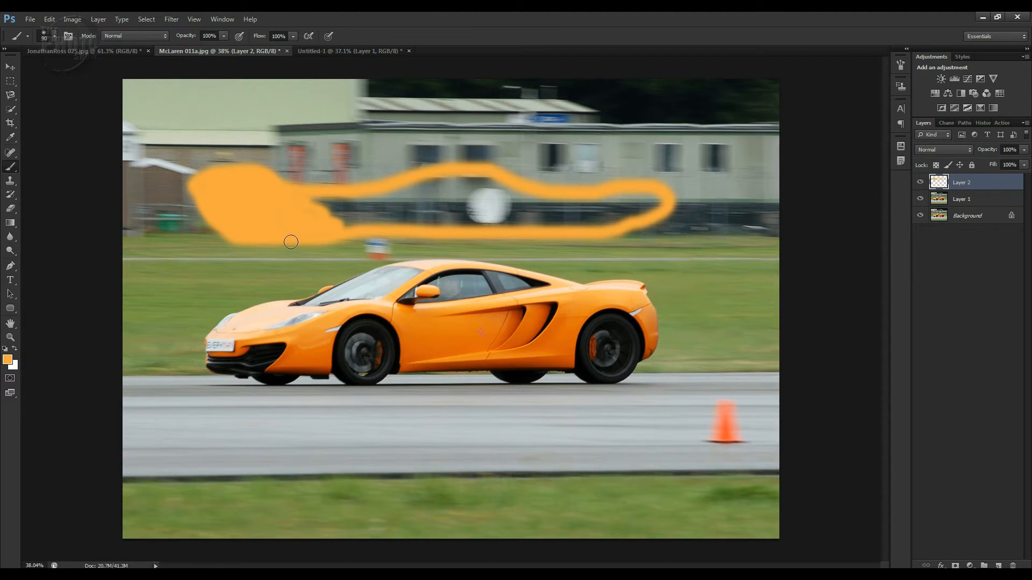
Check the brush's size and hardness settings, and delete the layer holding the orange brush strokes
left_click(54, 38)
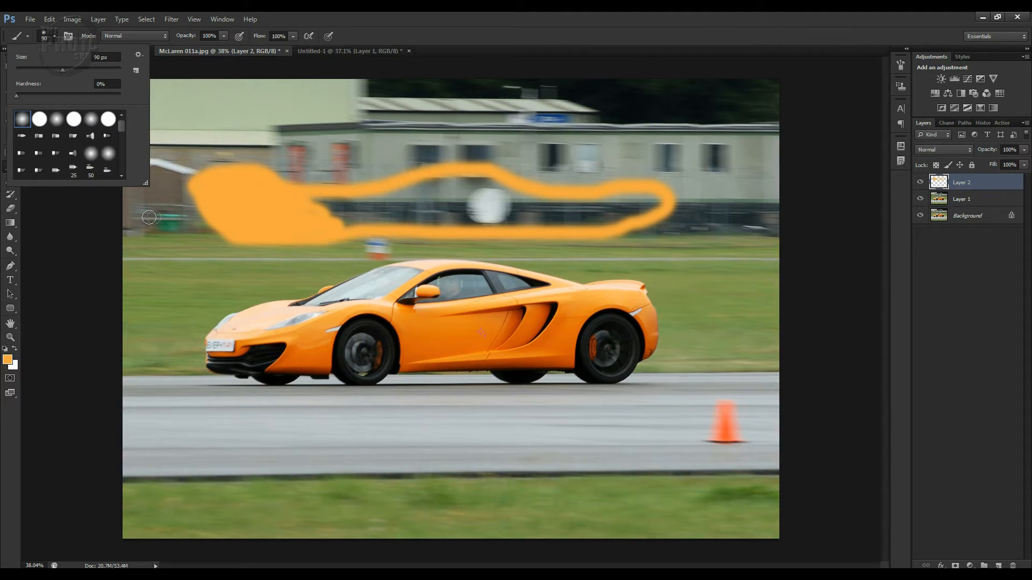
left_click(352, 209)
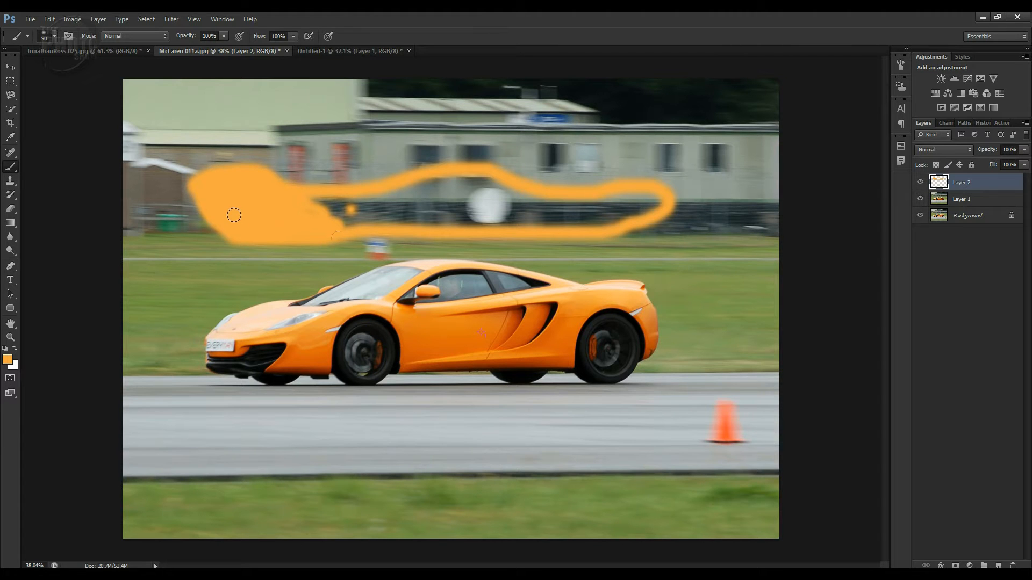
left_click_drag(993, 188, 1015, 564)
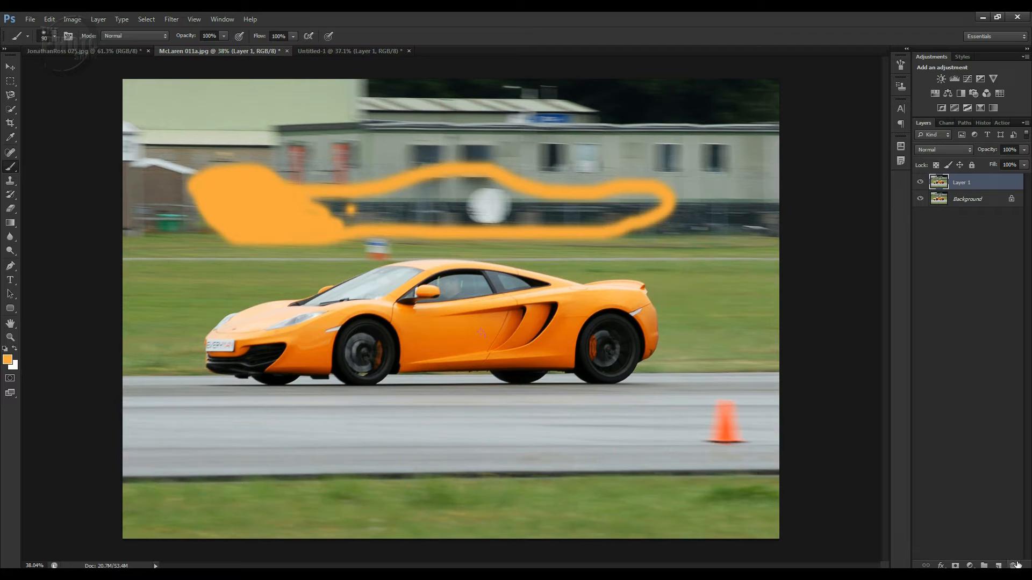
Add a new layer and draw a horizontal orange line on the track below the car with the Pencil tool
left_click(998, 565)
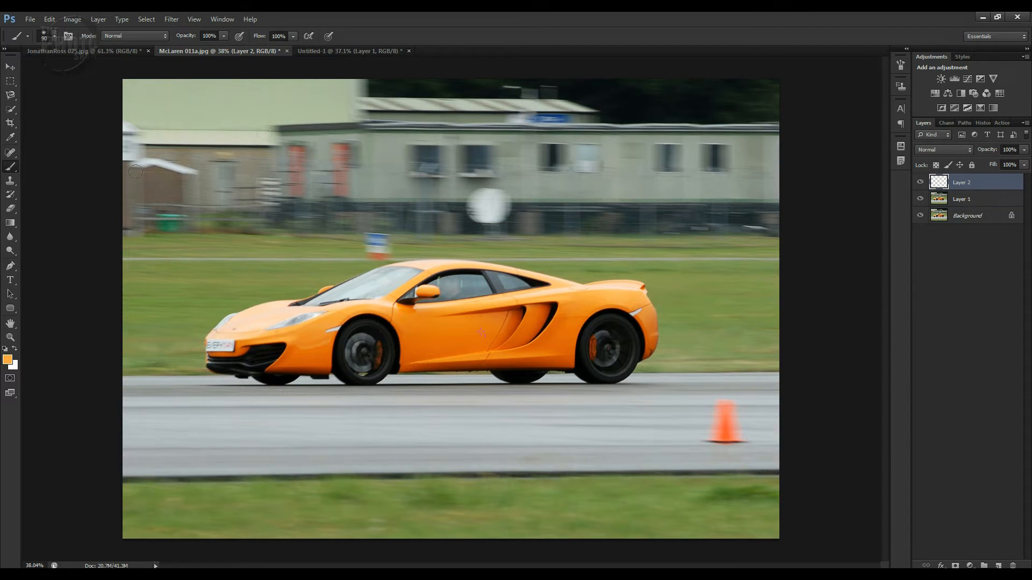
right_click(17, 171)
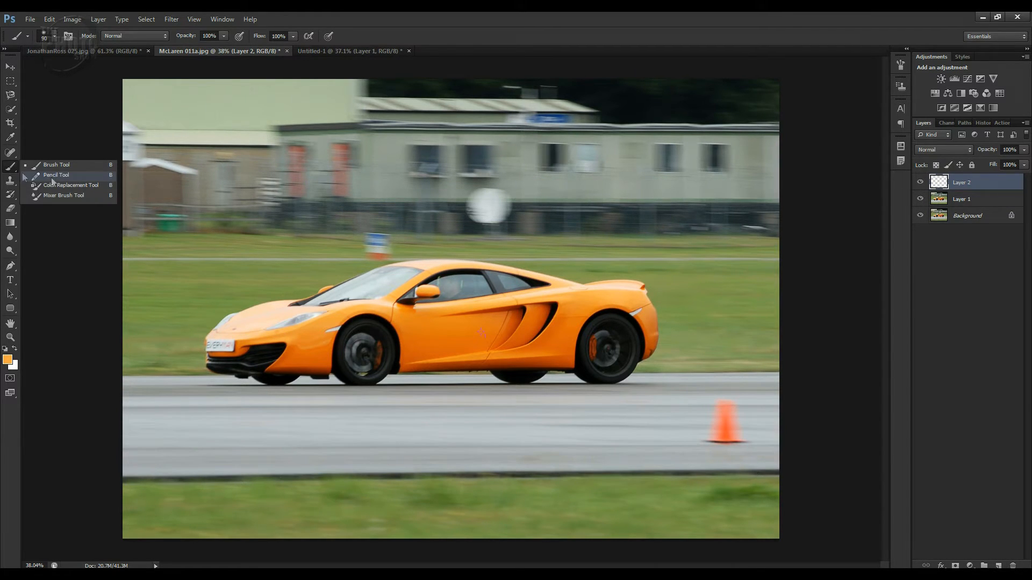
left_click(52, 175)
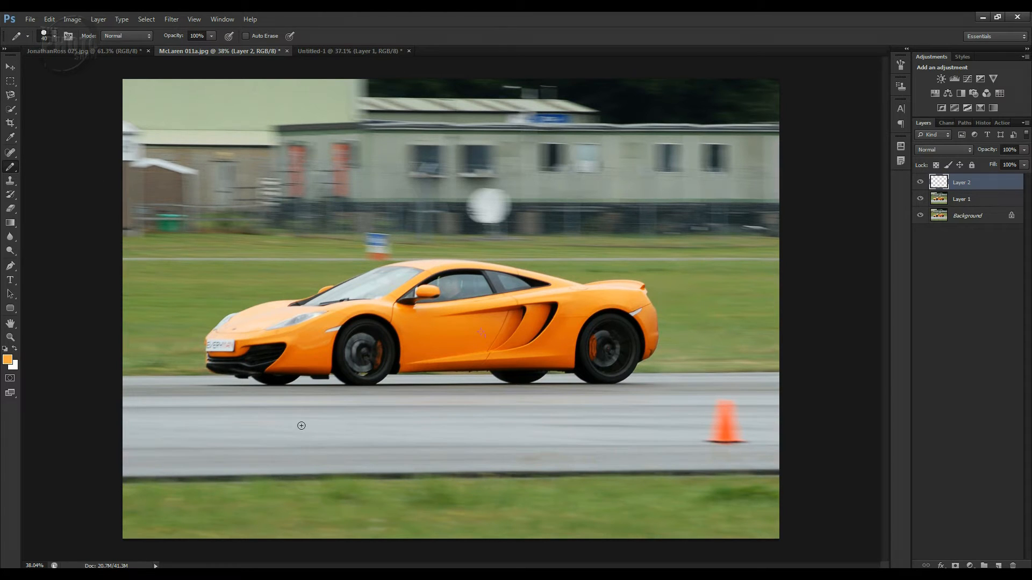
left_click_drag(301, 426, 571, 429)
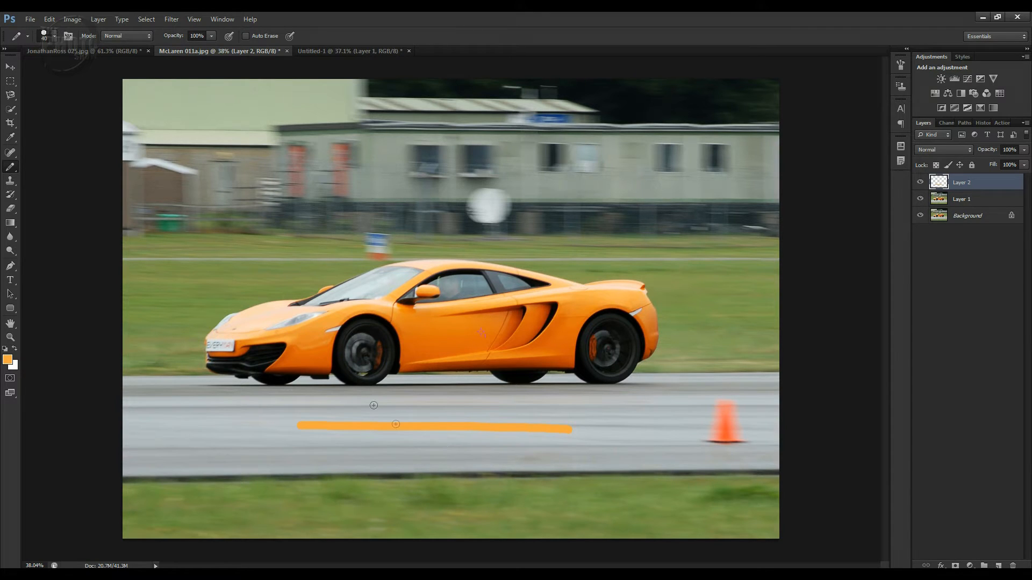
Reduce the pencil size to 10 px and draw a thinner orange line beneath the first one
key("bracketleft")
key("bracketleft")
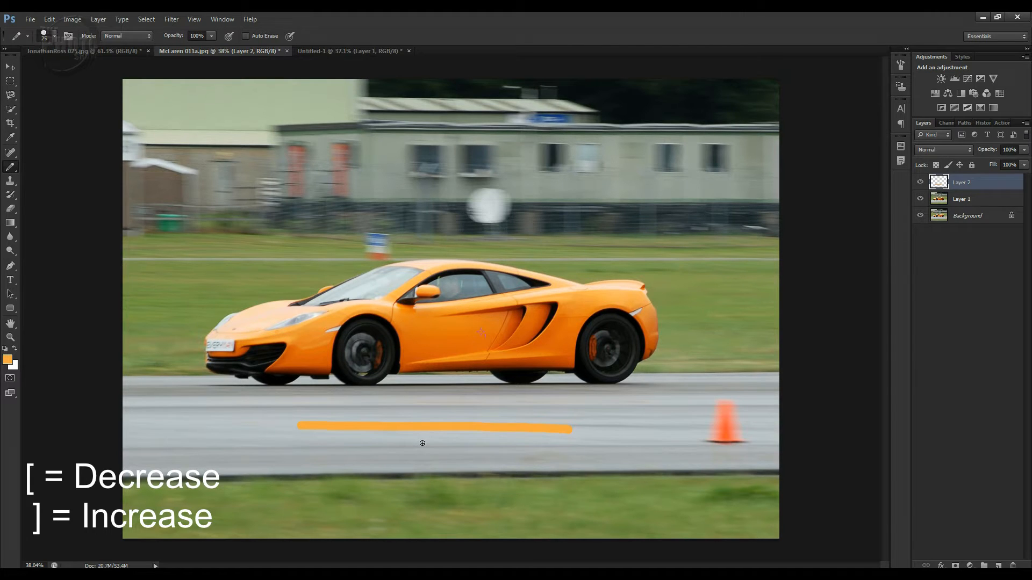
key("bracketright")
key("bracketright")
key("bracketright")
key("bracketright")
key("bracketleft")
key("bracketleft")
key("bracketleft")
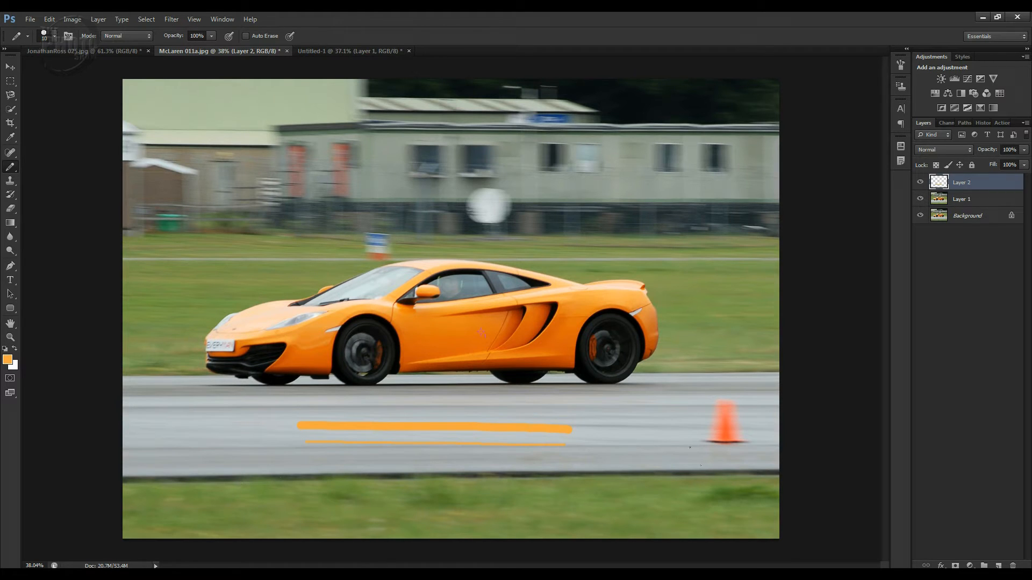
Delete the layer with the pencil lines and switch back to the Brush tool
left_click_drag(989, 185, 1012, 566)
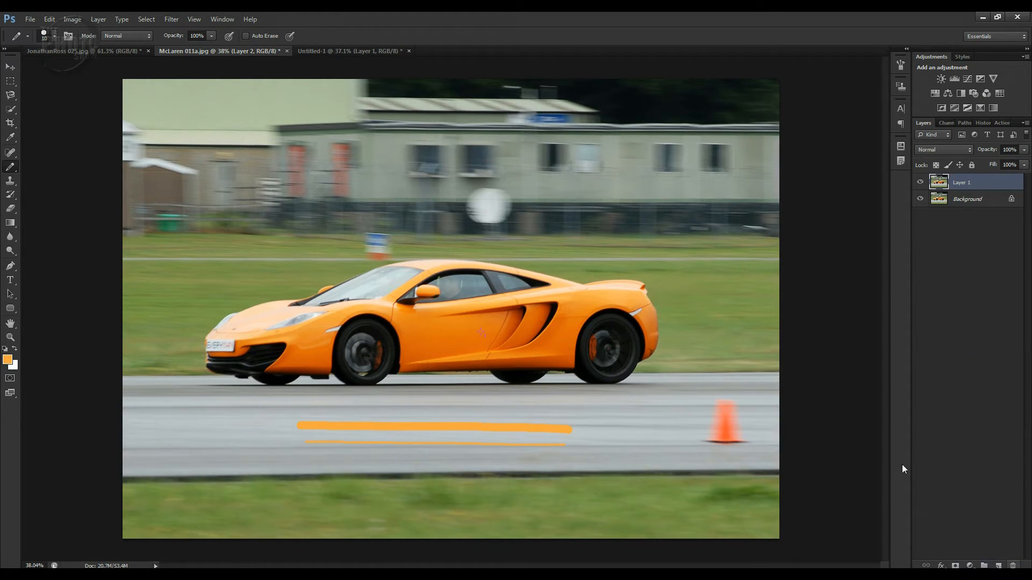
right_click(14, 169)
left_click(57, 165)
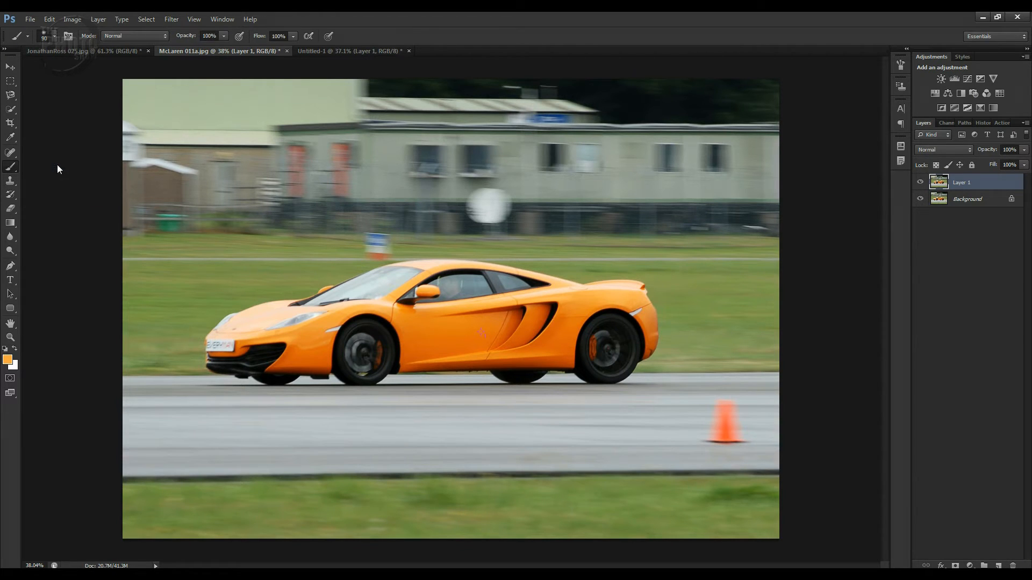
On a new layer, remove the orange cone by cloning nearby track surface over it with the Clone Stamp tool
left_click(15, 185)
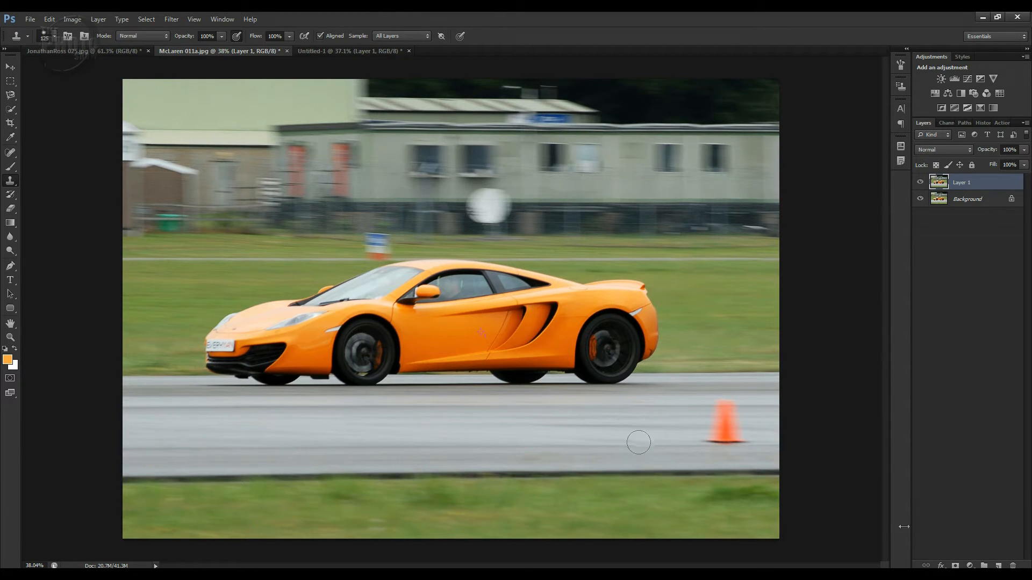
left_click(997, 565)
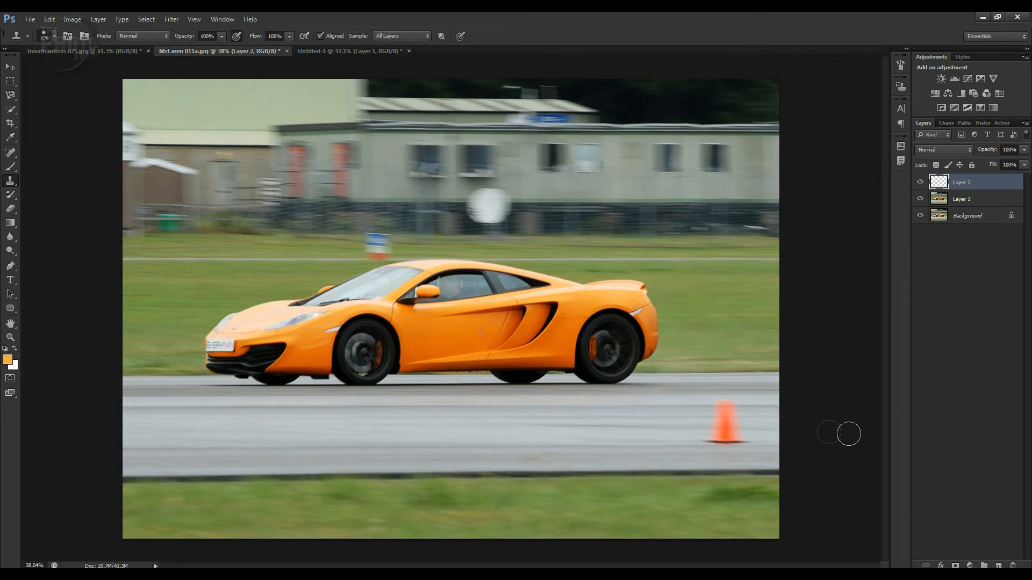
left_click(627, 426, "alt")
mouse_move(702, 425)
left_mouse_down()
mouse_move(733, 407)
mouse_move(726, 421)
mouse_move(718, 412)
mouse_move(731, 441)
mouse_move(713, 440)
mouse_move(741, 433)
left_mouse_up()
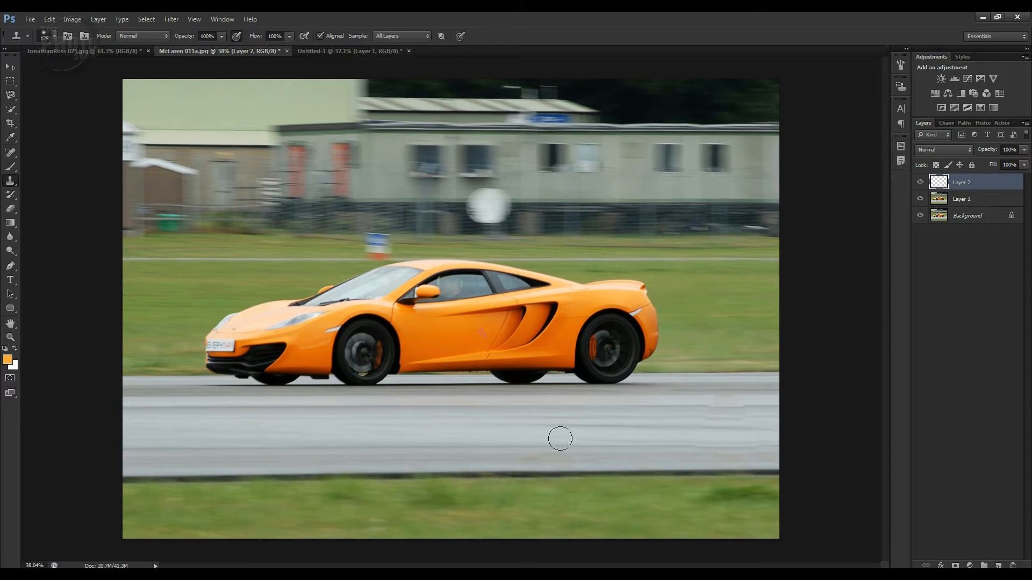
Compare the cone retouch by hiding and showing its layer, and delete that layer
left_click(920, 183)
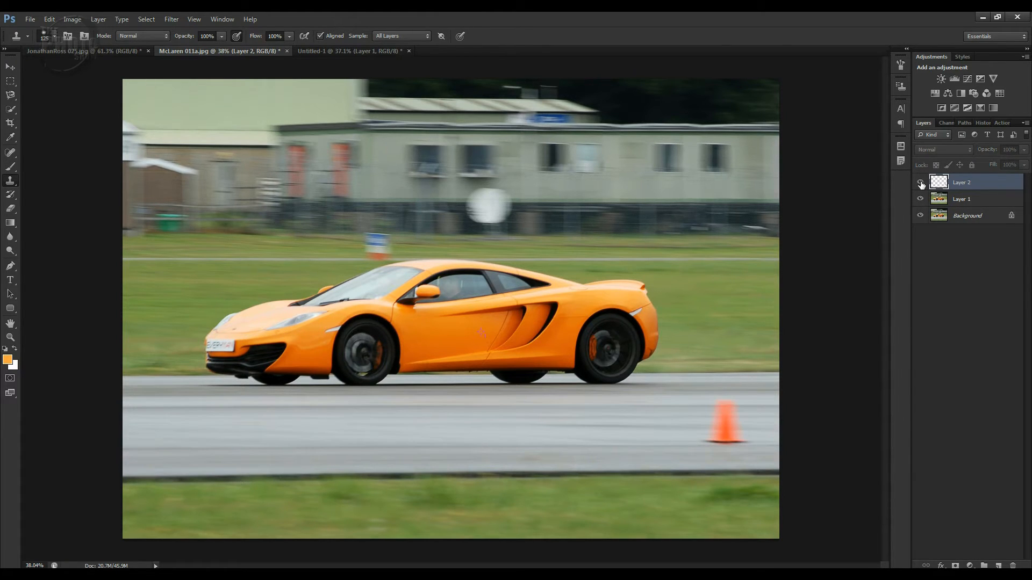
left_click(921, 183)
mouse_move(989, 184)
left_mouse_down()
mouse_move(993, 497)
mouse_move(1012, 565)
left_mouse_up()
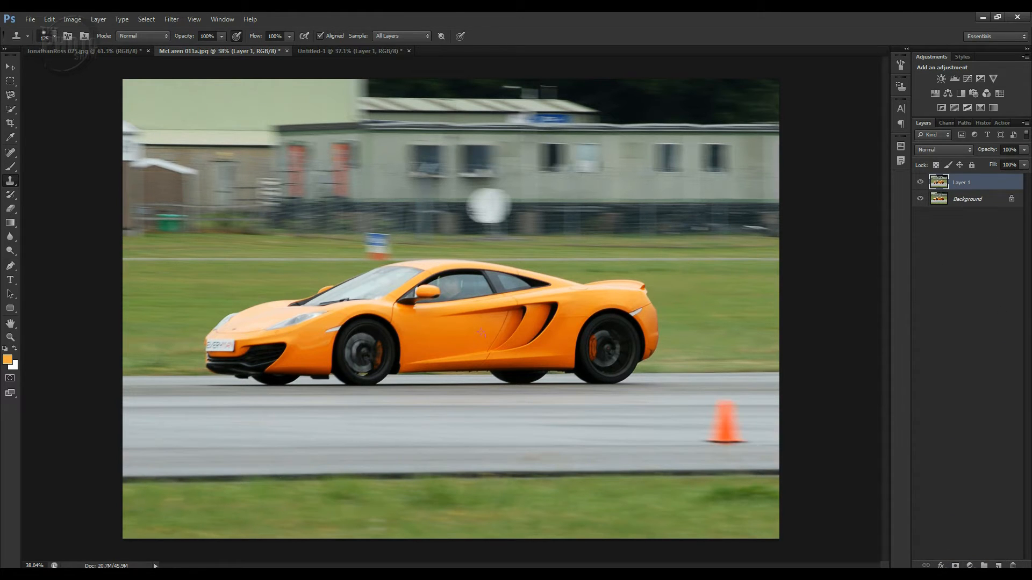
Add a new layer and activate the Pattern Stamp tool
left_click(998, 566)
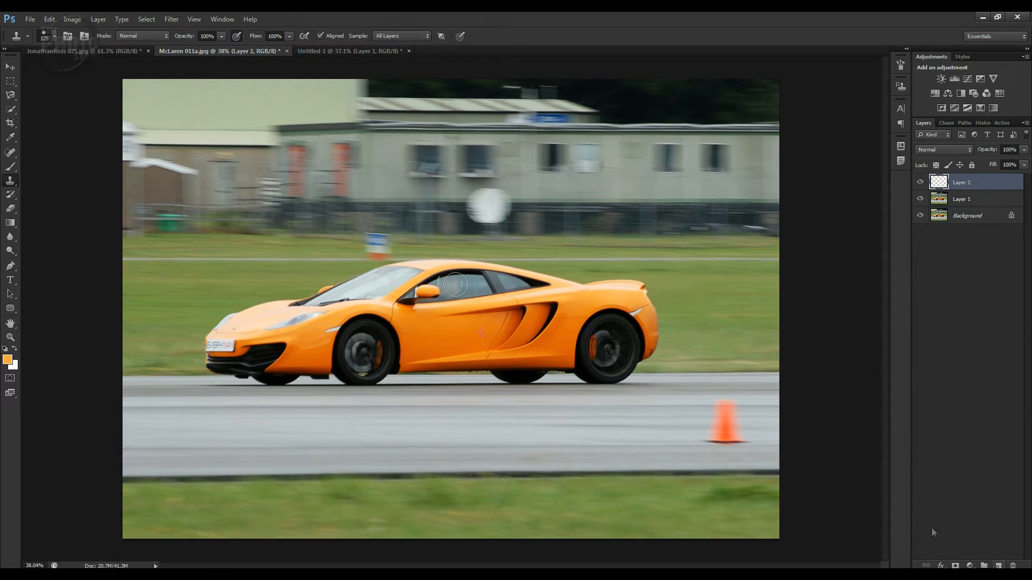
left_click(15, 184)
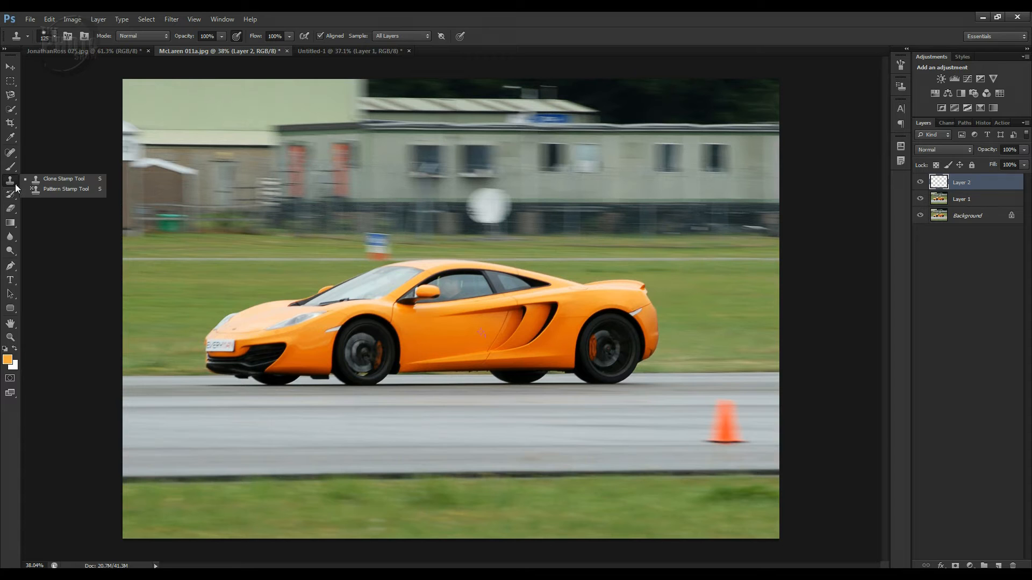
left_click(59, 191)
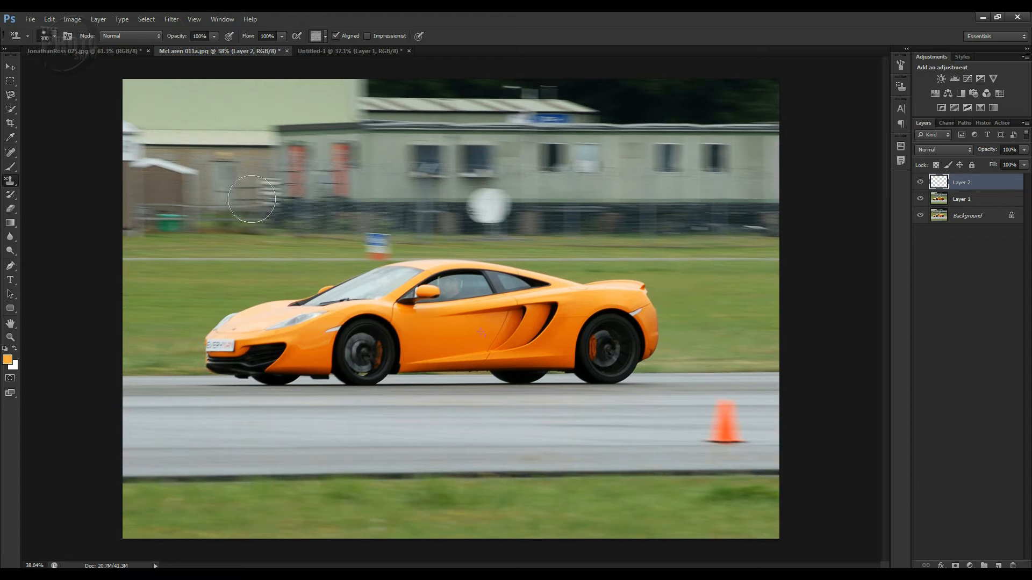
Choose the blue bubble pattern, stamp it across the fence behind the car, and undo the stroke
left_click(326, 37)
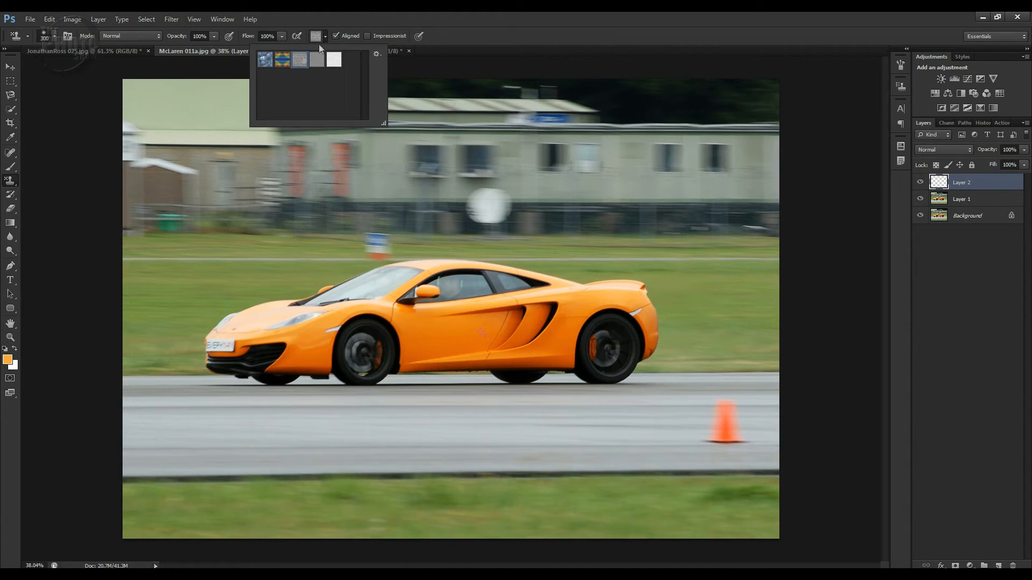
left_click(264, 64)
left_click(283, 64)
left_click(300, 64)
left_click(315, 64)
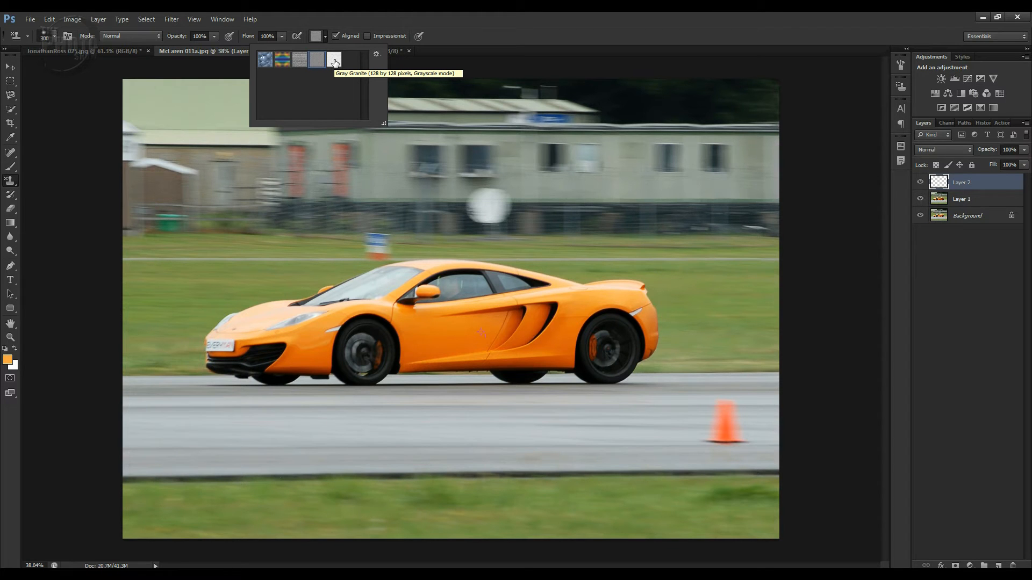
left_click(265, 59)
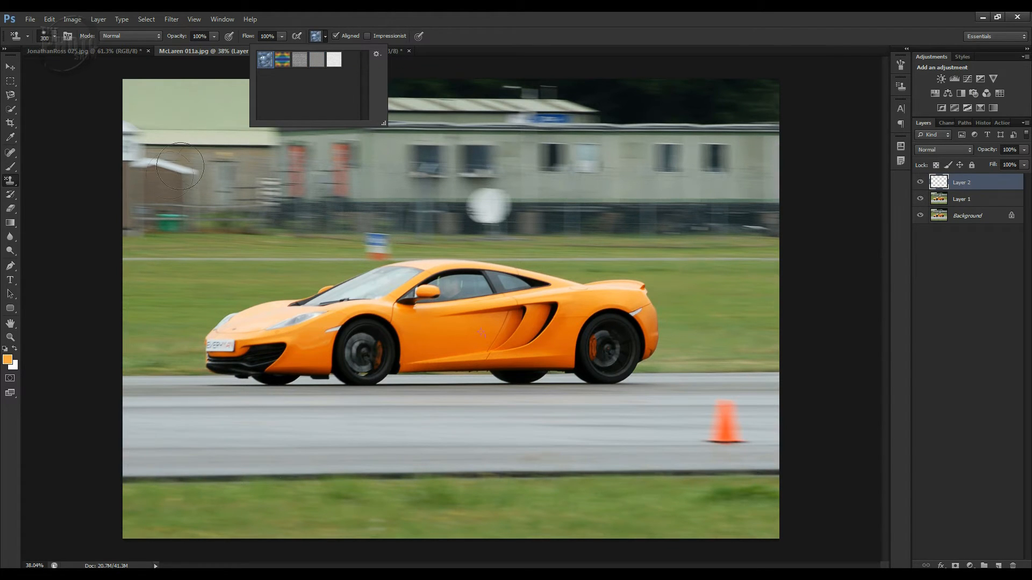
mouse_move(180, 199)
left_mouse_down()
mouse_move(374, 215)
mouse_move(442, 198)
mouse_move(590, 224)
mouse_move(797, 224)
left_mouse_up()
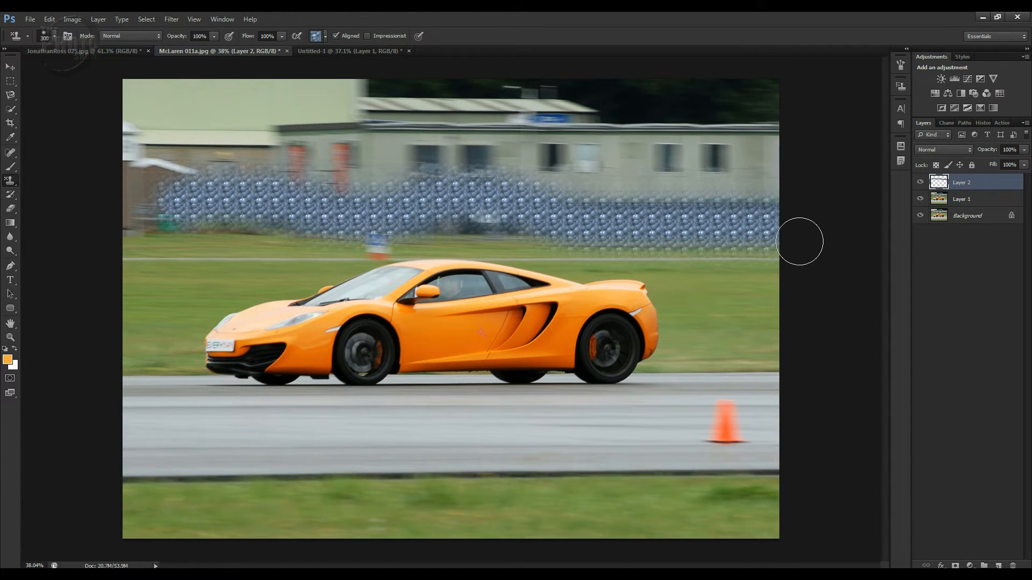
key("ctrl+z")
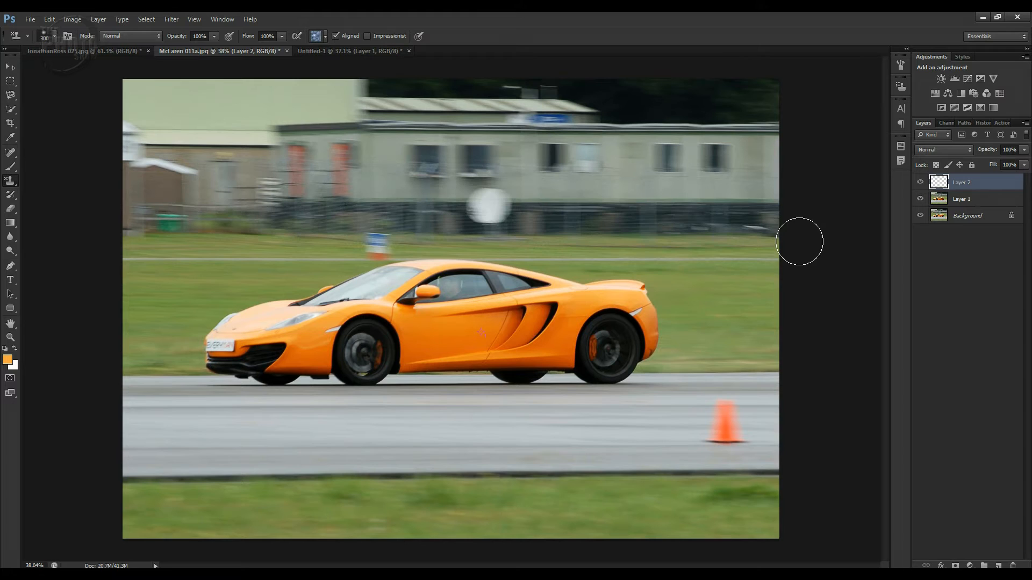
Stamp the fine gray grain pattern over the background by the car's front end, and lower that layer's opacity
left_click(325, 37)
left_click(317, 64)
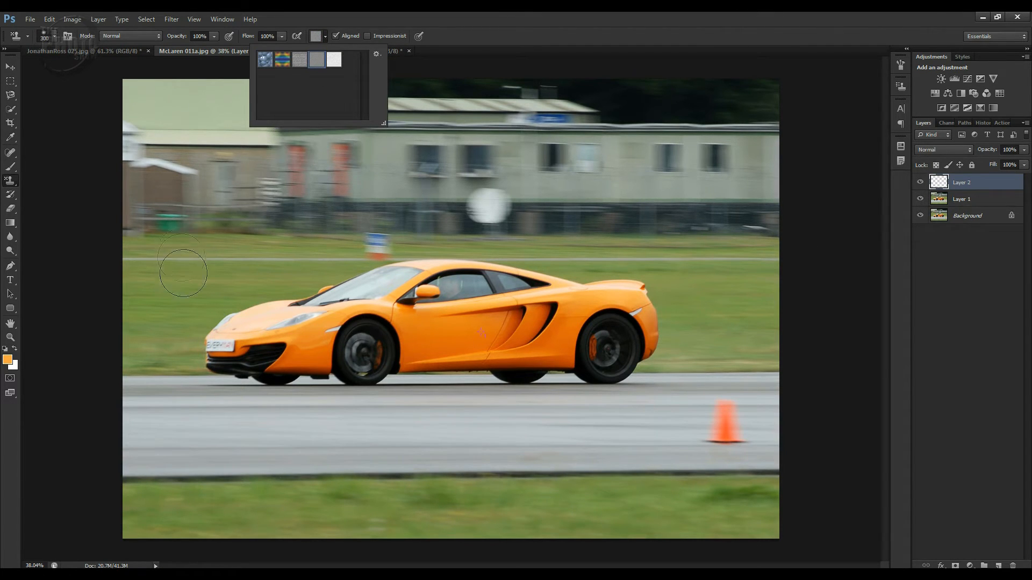
left_click(151, 120)
mouse_move(278, 174)
left_mouse_down()
mouse_move(391, 211)
mouse_move(205, 295)
mouse_move(176, 284)
mouse_move(192, 250)
mouse_move(186, 197)
mouse_move(155, 135)
mouse_move(139, 158)
left_mouse_up()
mouse_move(161, 270)
left_mouse_down()
mouse_move(216, 248)
mouse_move(230, 219)
mouse_move(275, 214)
mouse_move(237, 244)
mouse_move(296, 246)
mouse_move(239, 250)
mouse_move(275, 238)
mouse_move(158, 211)
mouse_move(200, 210)
left_mouse_up()
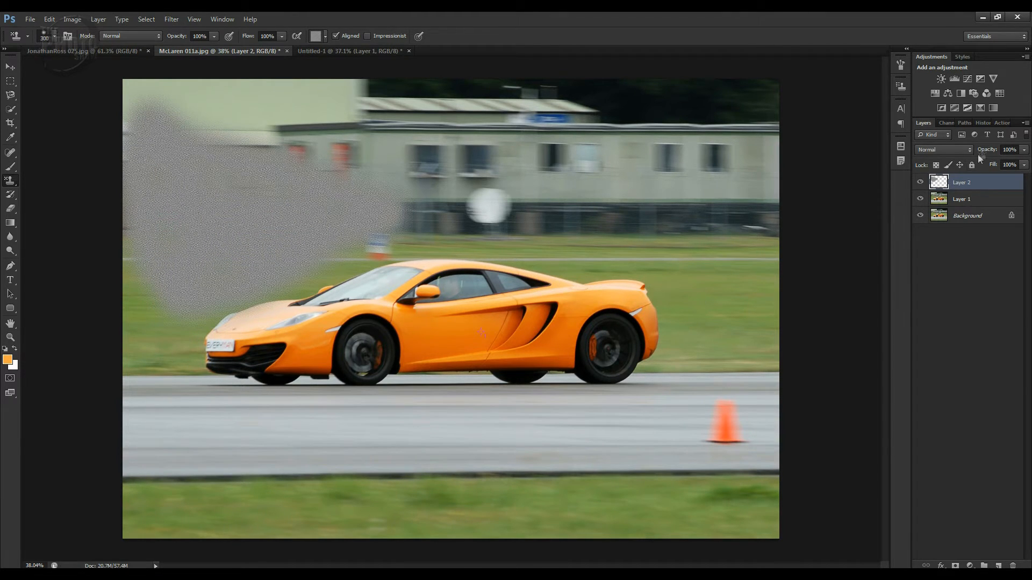
left_click_drag(984, 152, 963, 155)
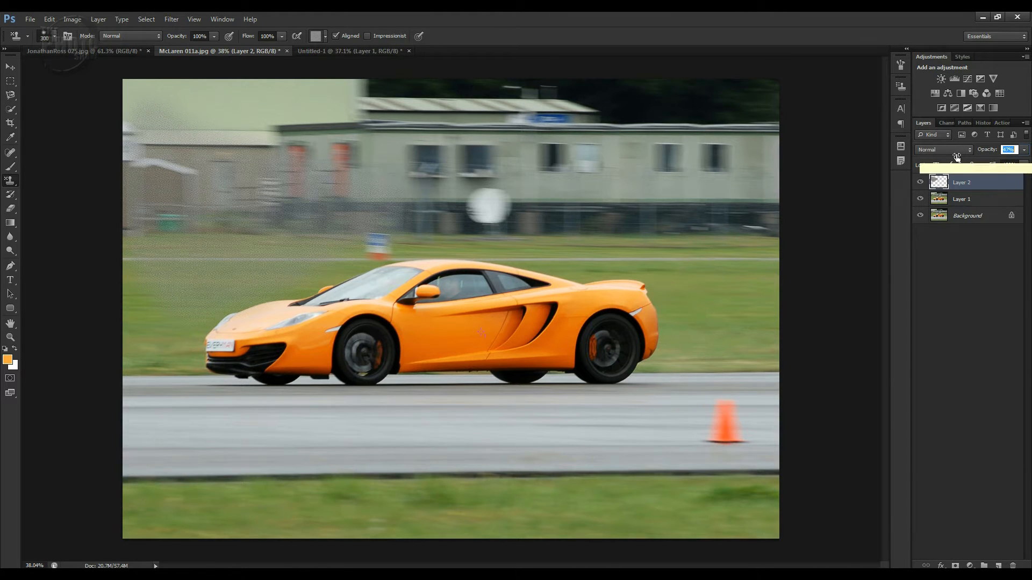
Delete the layer with the gray pattern and return to the Clone Stamp tool
left_click_drag(1002, 188, 1013, 566)
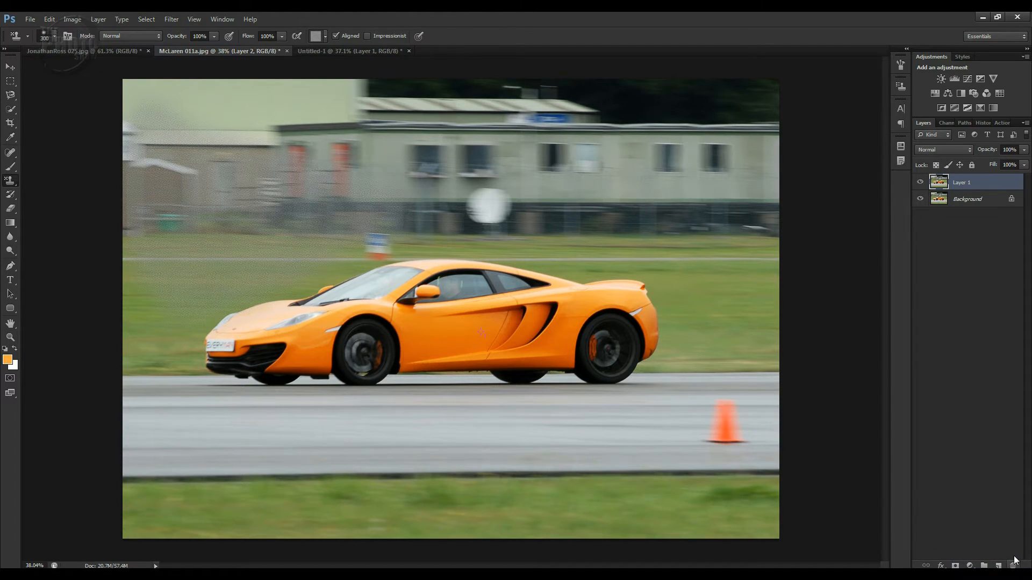
right_click(11, 182)
left_click(58, 183)
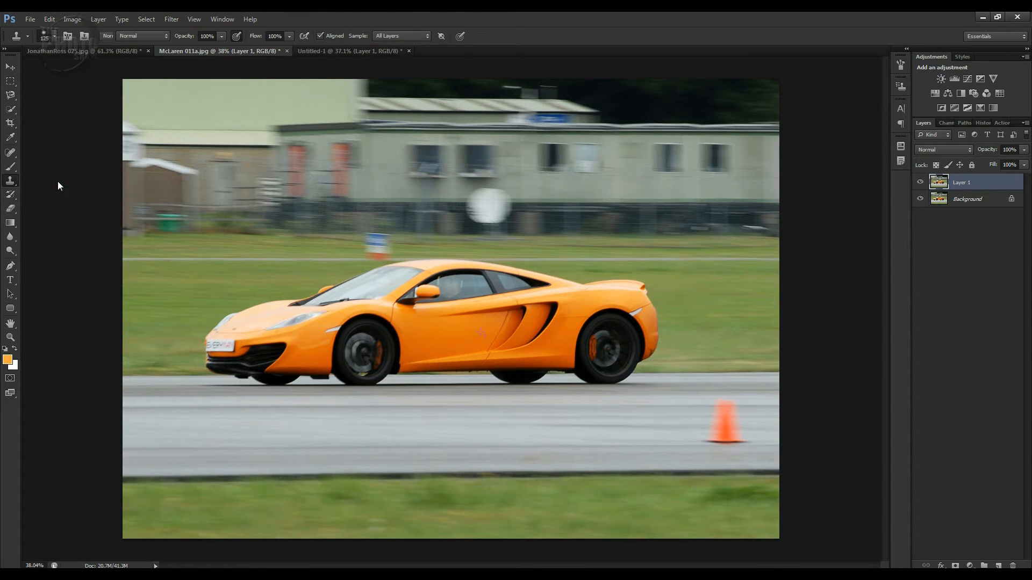
Enlarge the Brush tool to 250 px and paint an orange stroke above the car's bonnet on Layer 1
left_click(15, 200)
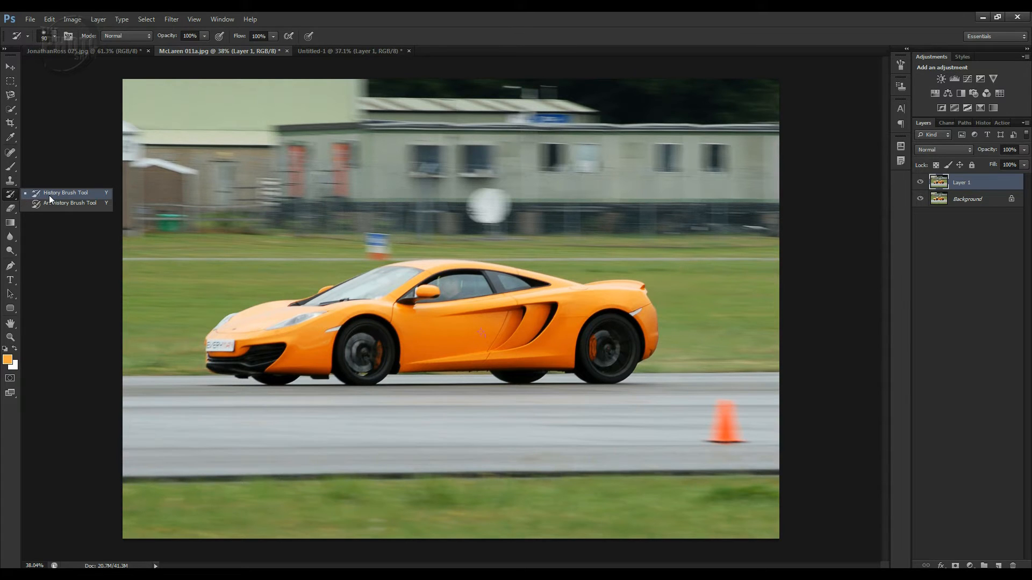
left_click(10, 169)
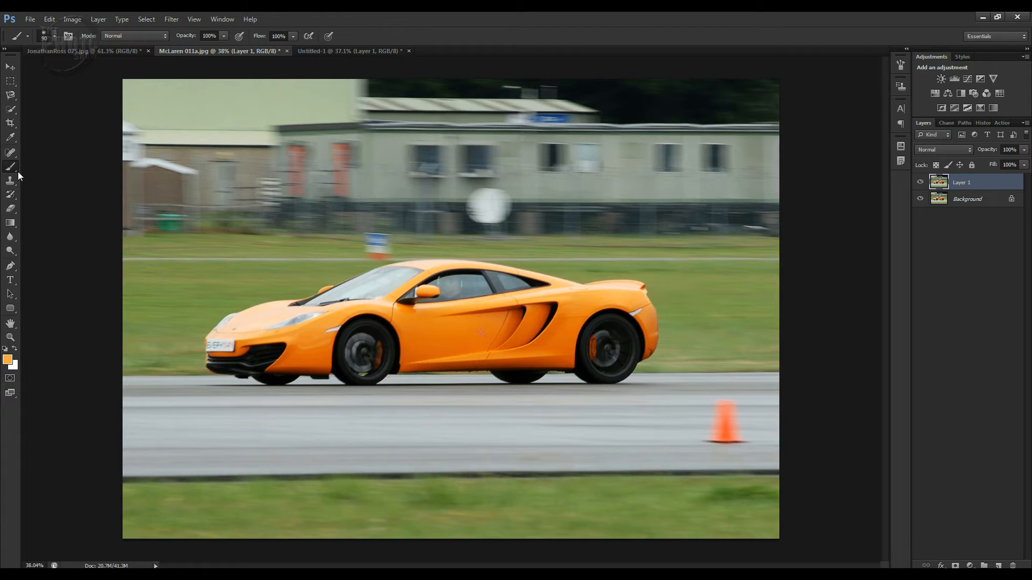
key("bracketright")
key("bracketright")
key("bracketright")
key("bracketright")
key("bracketright")
key("bracketright")
mouse_move(207, 287)
left_mouse_down()
mouse_move(239, 270)
mouse_move(417, 228)
left_mouse_up()
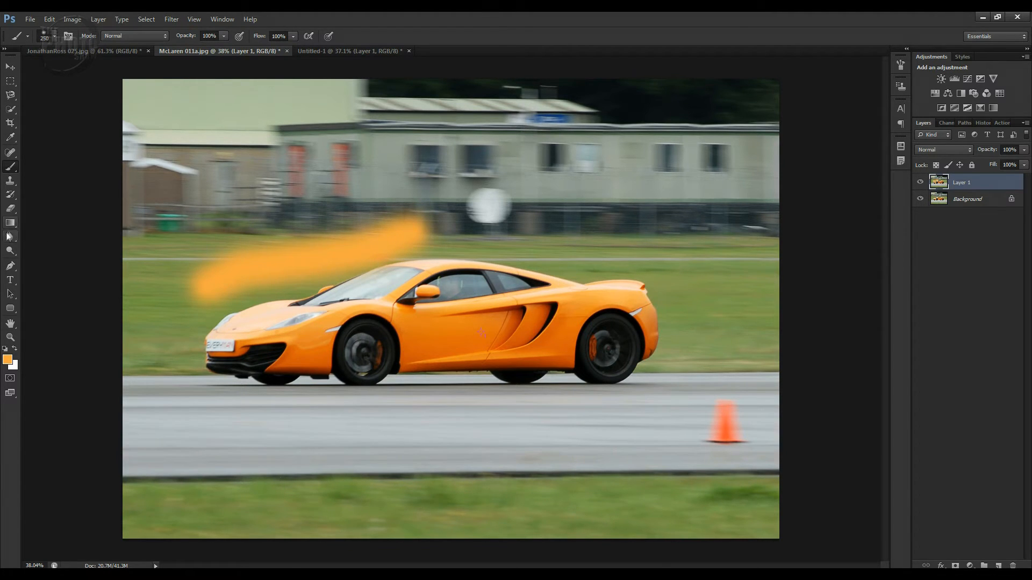
Paint out the orange stroke above the car's bonnet on Layer 1 with the History Brush
left_click(14, 196)
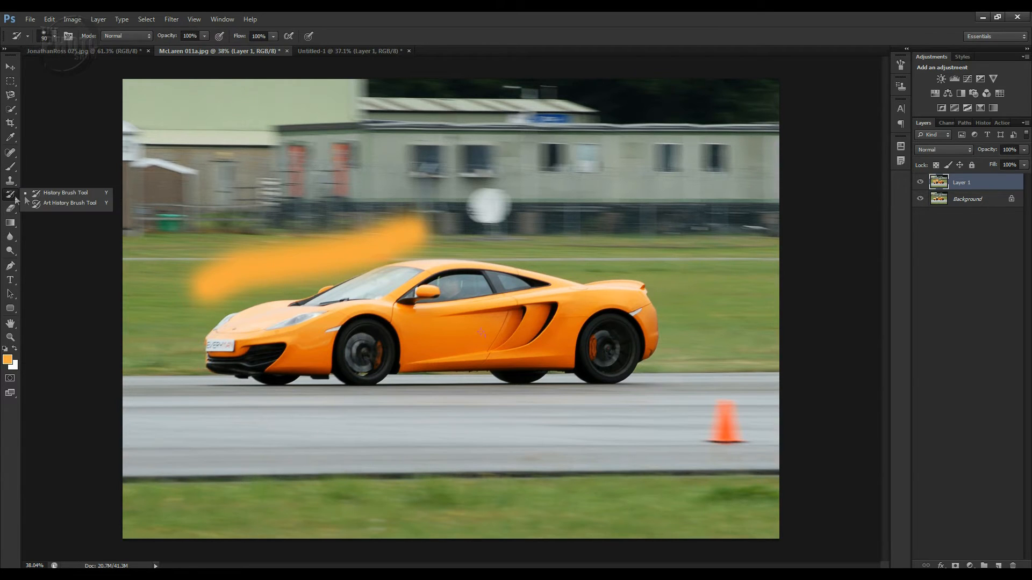
left_click(60, 193)
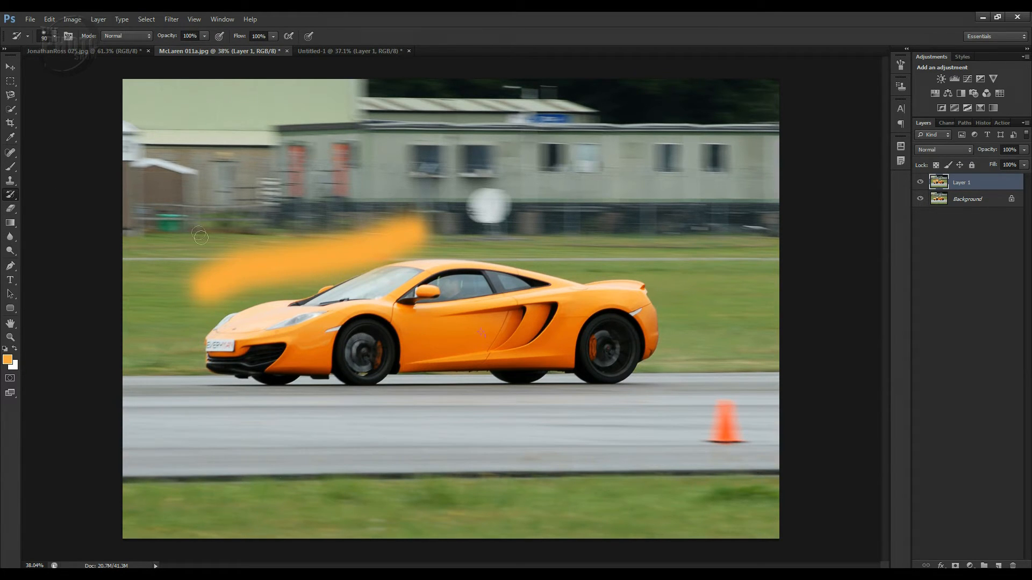
mouse_move(193, 282)
left_mouse_down()
mouse_move(226, 252)
mouse_move(236, 273)
mouse_move(266, 281)
mouse_move(257, 272)
mouse_move(187, 290)
mouse_move(197, 306)
mouse_move(281, 279)
mouse_move(221, 294)
mouse_move(198, 272)
mouse_move(283, 253)
mouse_move(299, 260)
mouse_move(230, 284)
mouse_move(337, 267)
mouse_move(260, 288)
mouse_move(275, 263)
mouse_move(390, 259)
mouse_move(370, 274)
mouse_move(405, 264)
mouse_move(315, 255)
mouse_move(426, 236)
mouse_move(370, 226)
mouse_move(434, 231)
mouse_move(275, 248)
left_mouse_up()
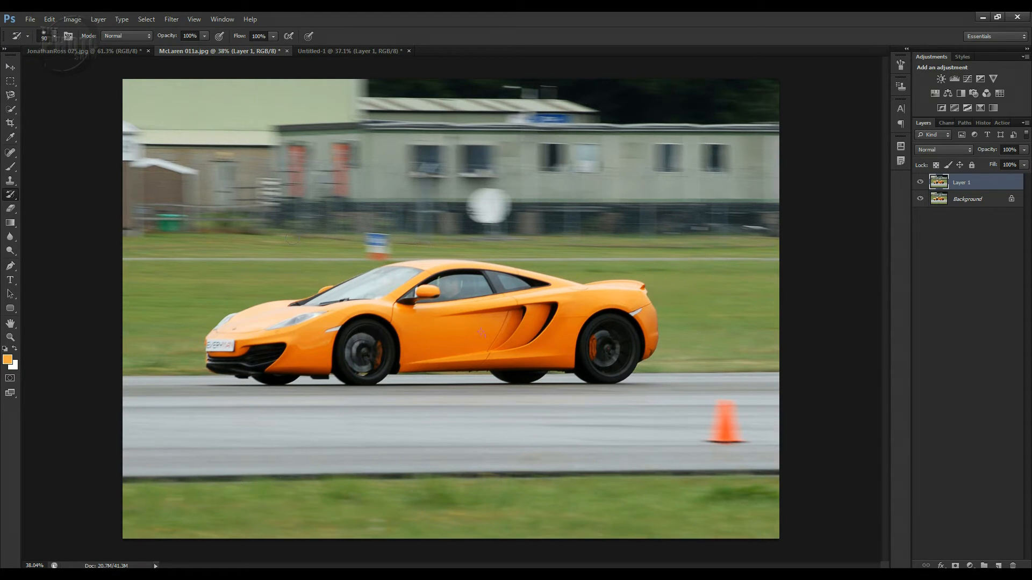
Brush the Art History Brush across the grass above the bonnet, undo that stroke, and paint over the whole car instead
right_click(17, 198)
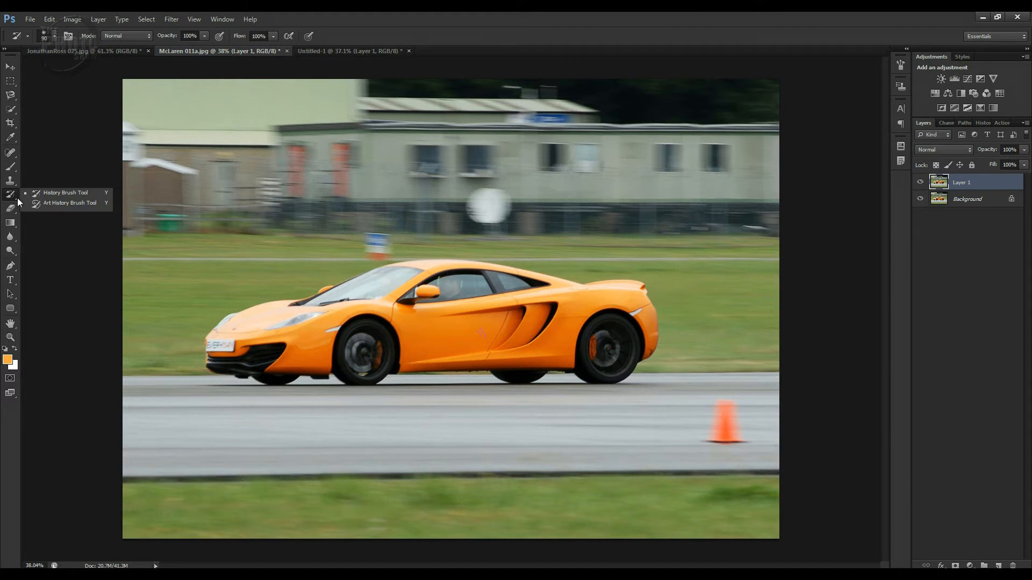
left_click(59, 205)
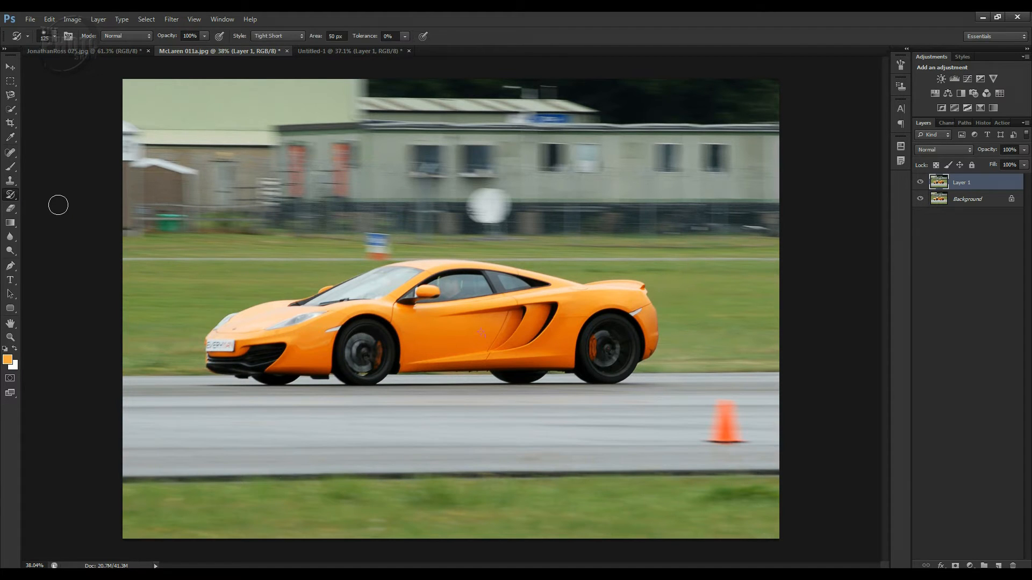
mouse_move(222, 251)
left_mouse_down()
mouse_move(376, 242)
mouse_move(395, 266)
left_mouse_up()
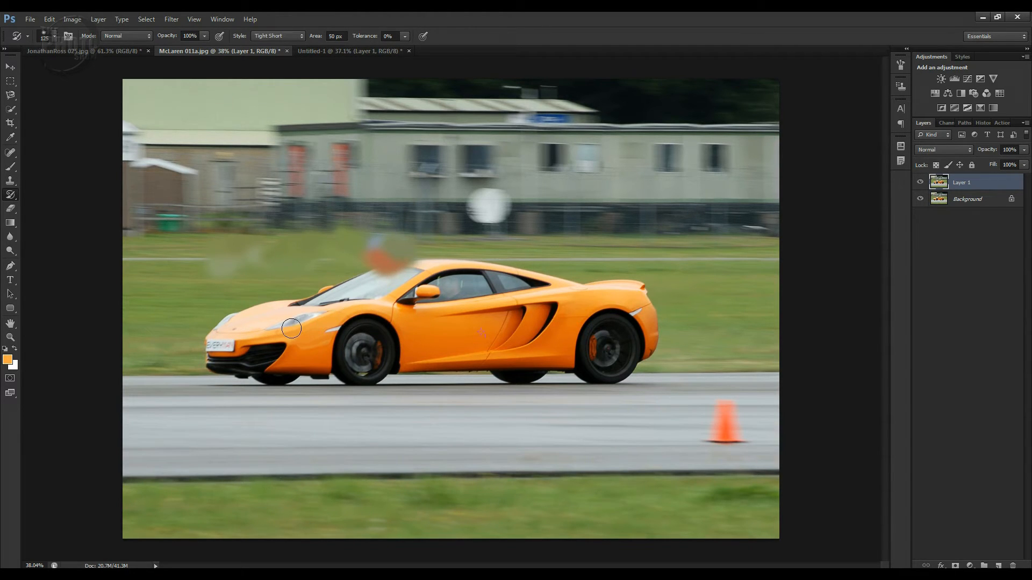
key("ctrl+z")
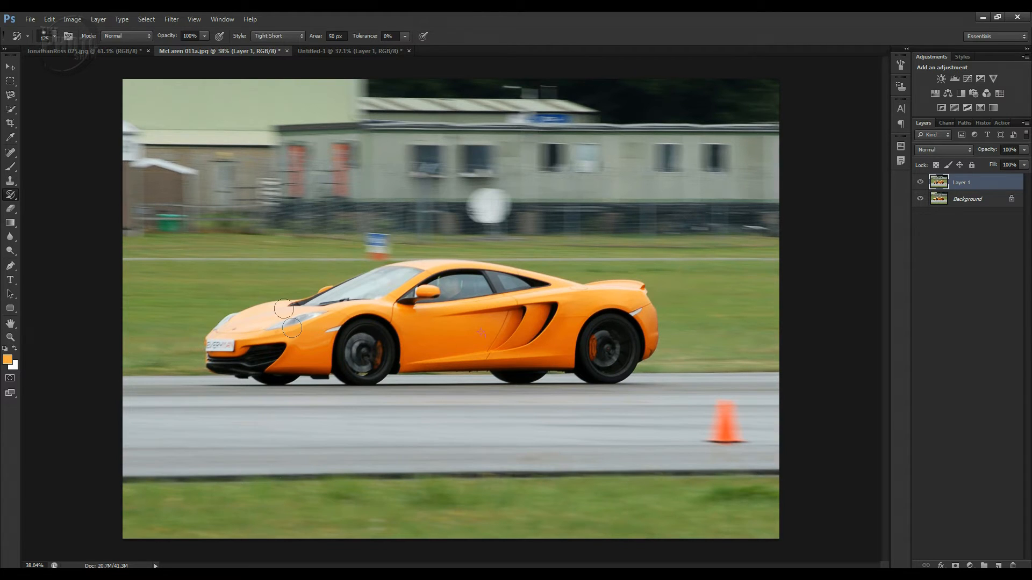
mouse_move(257, 328)
left_mouse_down()
mouse_move(269, 317)
mouse_move(225, 345)
mouse_move(263, 359)
mouse_move(285, 344)
mouse_move(366, 371)
mouse_move(392, 323)
mouse_move(337, 300)
mouse_move(408, 274)
mouse_move(430, 290)
mouse_move(484, 280)
mouse_move(532, 360)
mouse_move(462, 357)
mouse_move(516, 338)
mouse_move(631, 336)
mouse_move(543, 296)
mouse_move(591, 298)
mouse_move(623, 285)
mouse_move(515, 347)
mouse_move(510, 322)
mouse_move(538, 306)
mouse_move(564, 322)
mouse_move(381, 344)
mouse_move(333, 333)
mouse_move(209, 365)
mouse_move(231, 379)
left_mouse_up()
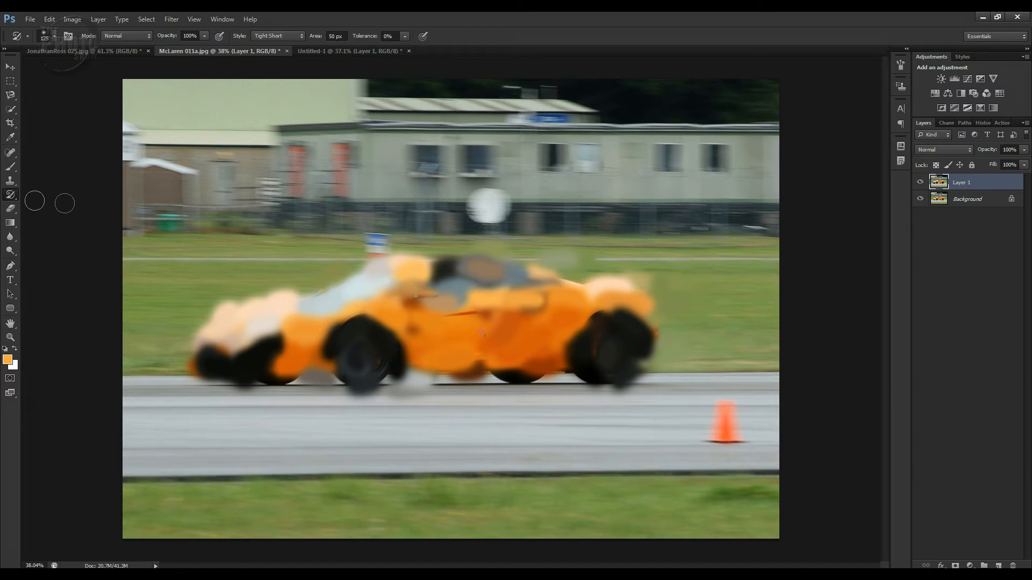
Return to the History Brush and replace the painted Layer 1 with a fresh duplicate of the Background layer
right_click(15, 197)
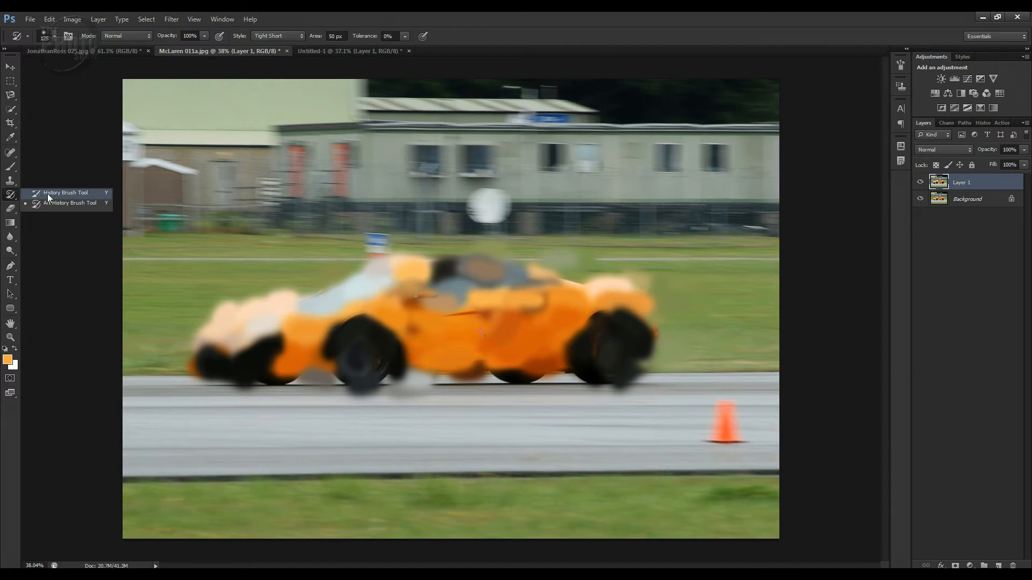
left_click(47, 193)
left_click_drag(988, 183, 1012, 565)
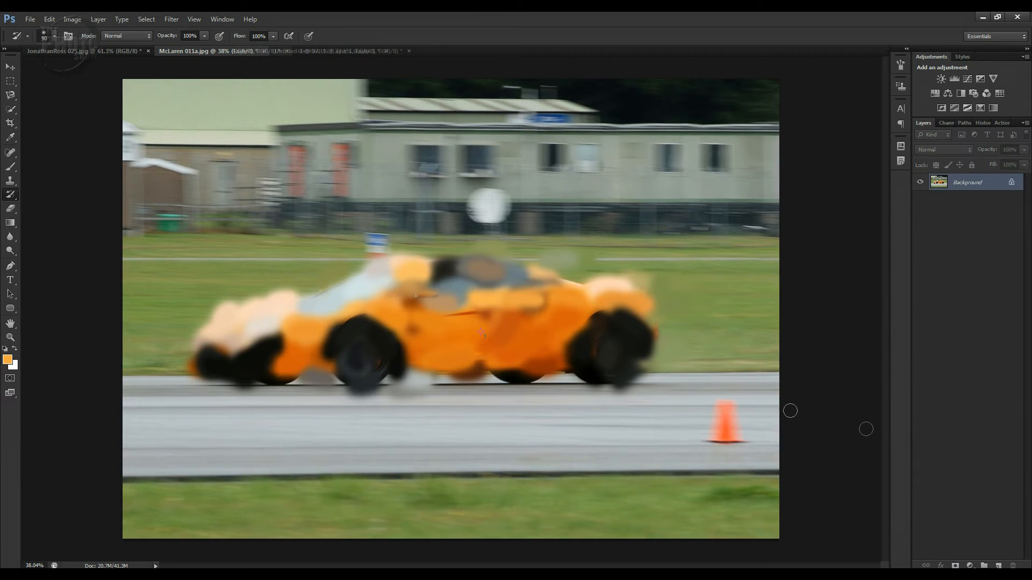
key("ctrl+j")
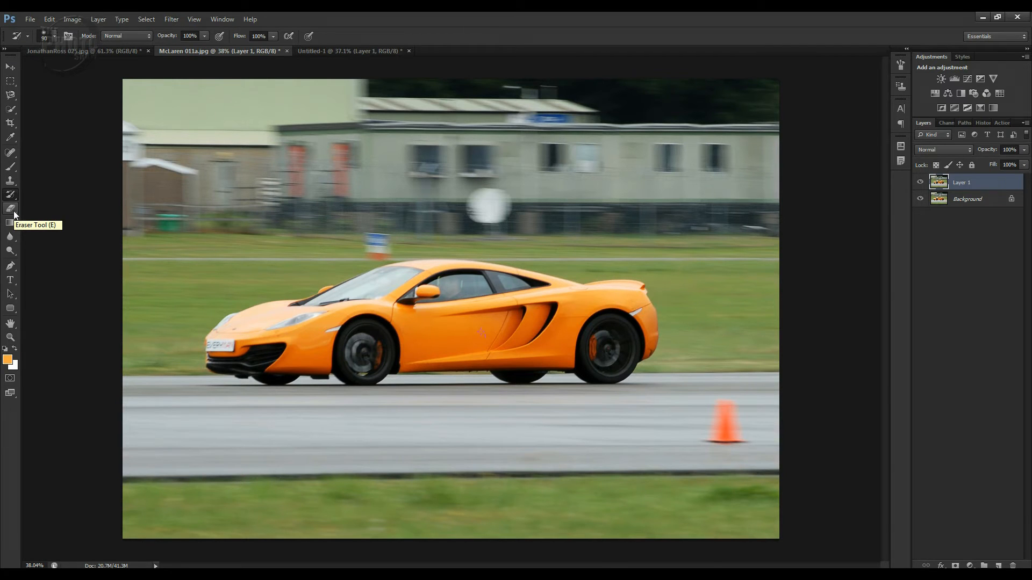
Hide the Background layer and erase the traffic cone, the road strip below the car and a band around the car on Layer 1
left_click(11, 209)
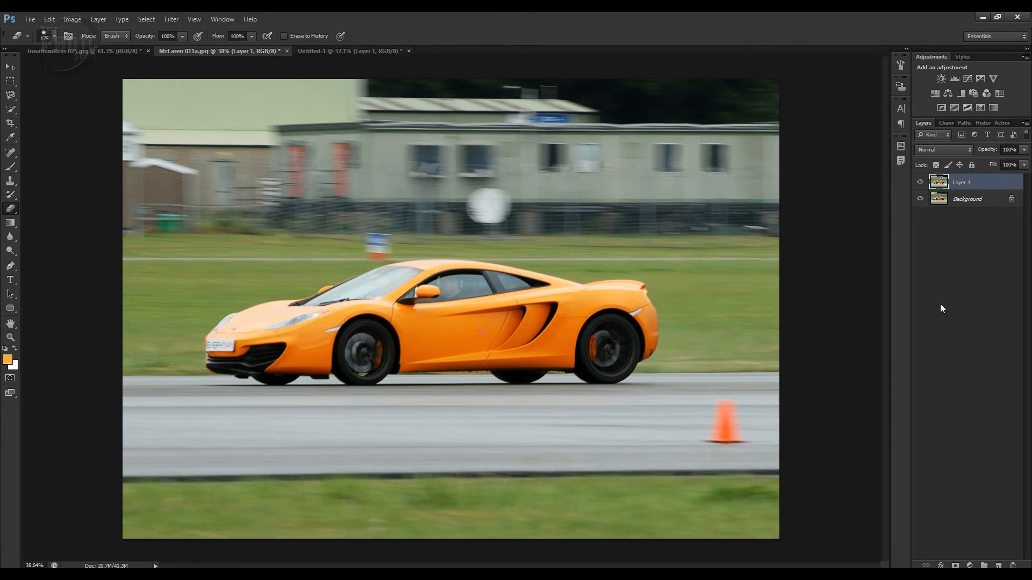
left_click(919, 200)
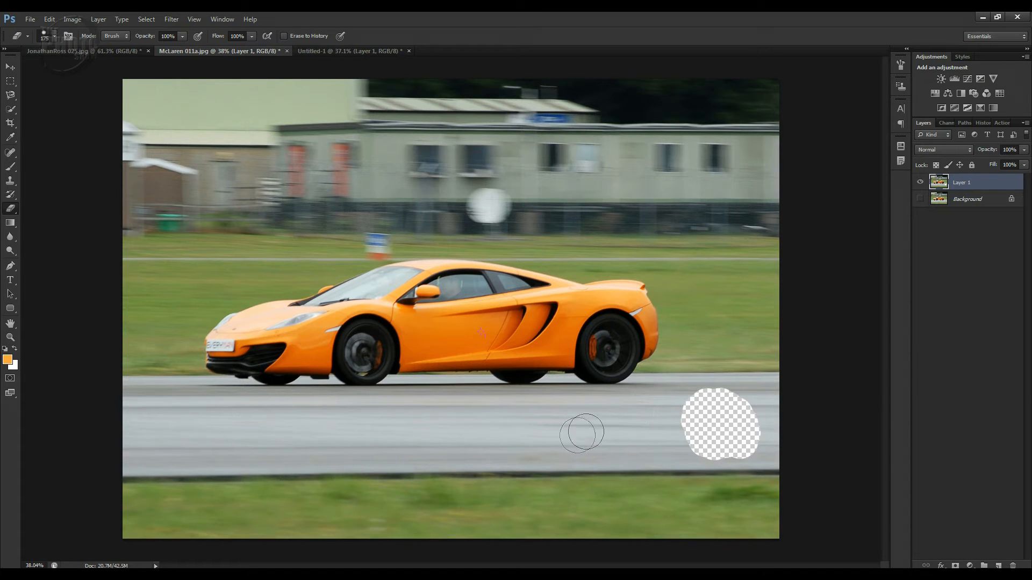
left_click_drag(596, 427, 733, 426)
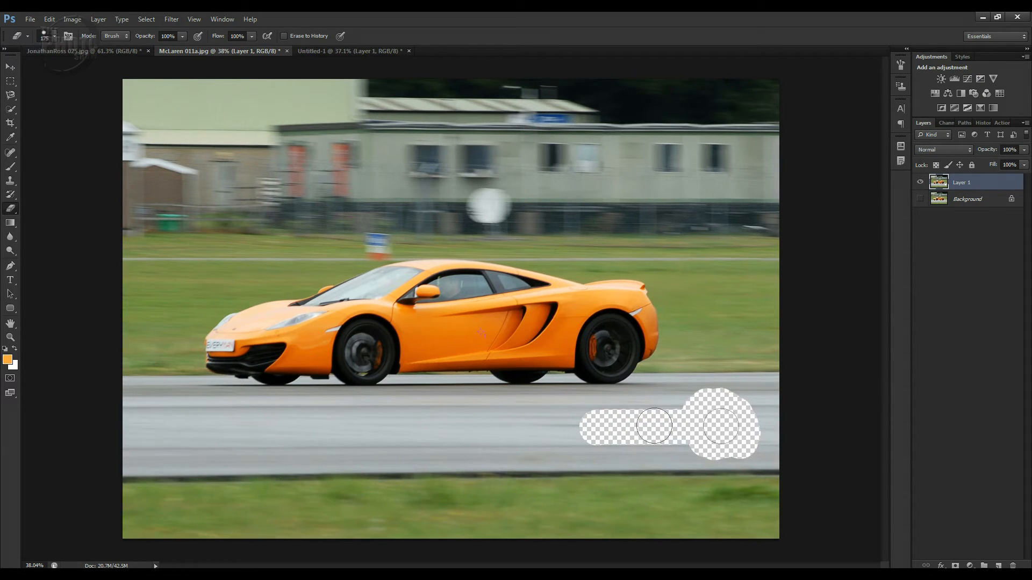
left_click_drag(555, 425, 383, 426)
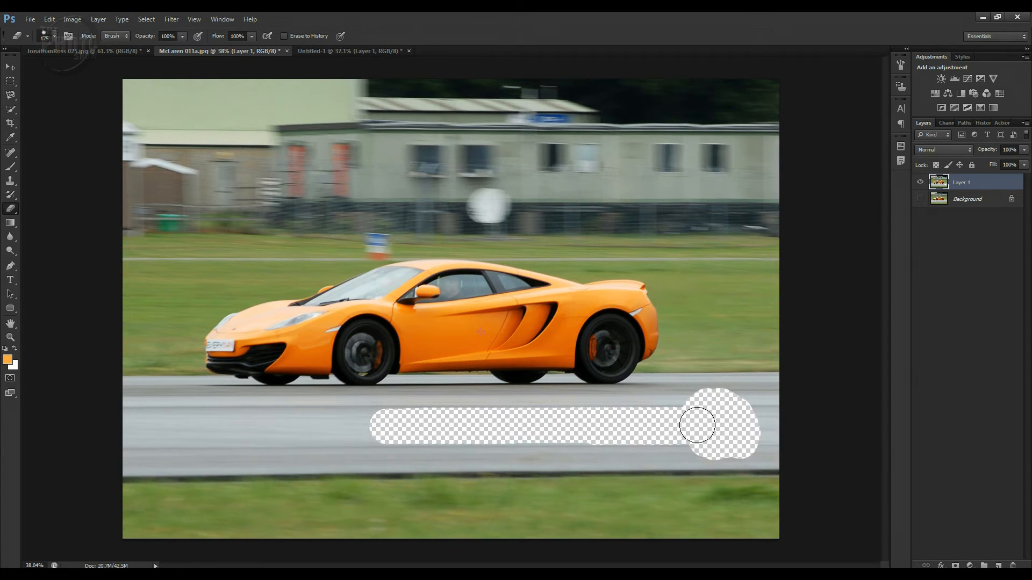
mouse_move(687, 406)
left_mouse_down()
mouse_move(375, 418)
mouse_move(393, 444)
mouse_move(731, 442)
left_mouse_up()
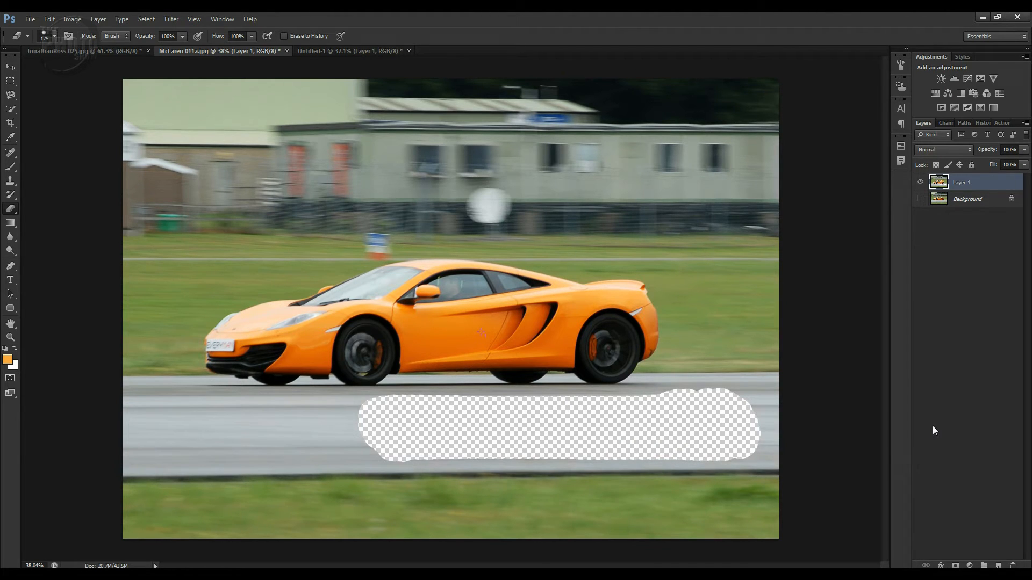
mouse_move(662, 398)
left_mouse_down()
mouse_move(698, 350)
mouse_move(708, 296)
left_mouse_up()
mouse_move(679, 250)
left_mouse_down()
mouse_move(566, 252)
mouse_move(343, 227)
mouse_move(271, 268)
mouse_move(178, 295)
mouse_move(173, 364)
mouse_move(220, 422)
mouse_move(251, 425)
mouse_move(744, 419)
left_mouse_up()
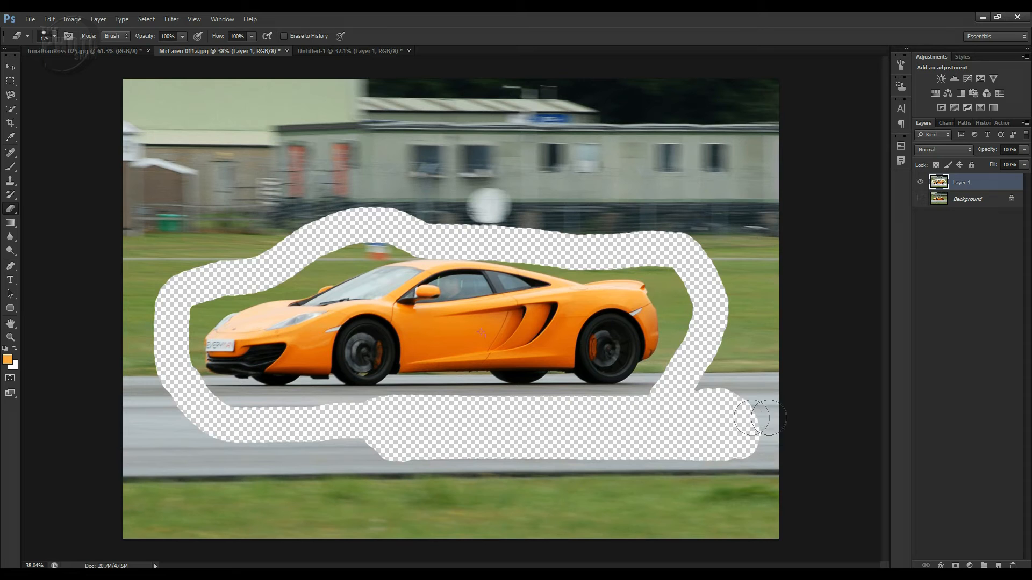
Show the Background layer again and replace the erased Layer 1 with a new duplicate of the Background
left_click(919, 199)
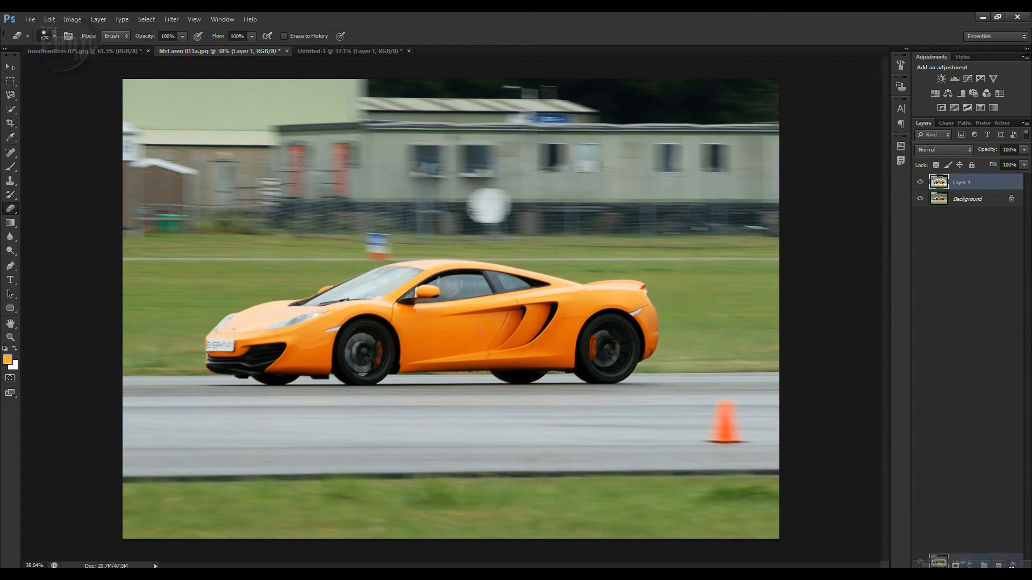
left_click_drag(997, 188, 1012, 566)
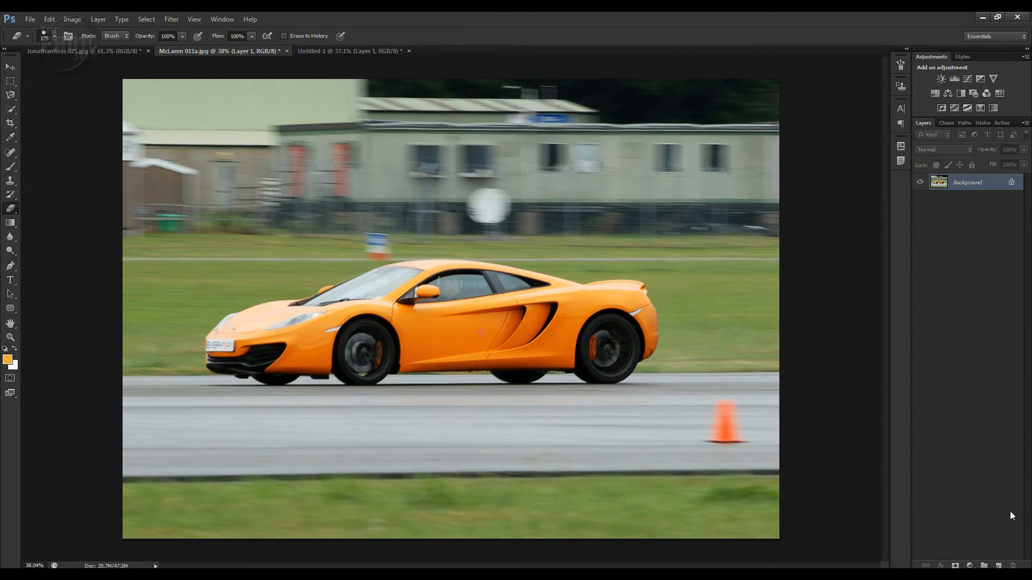
key("ctrl+j")
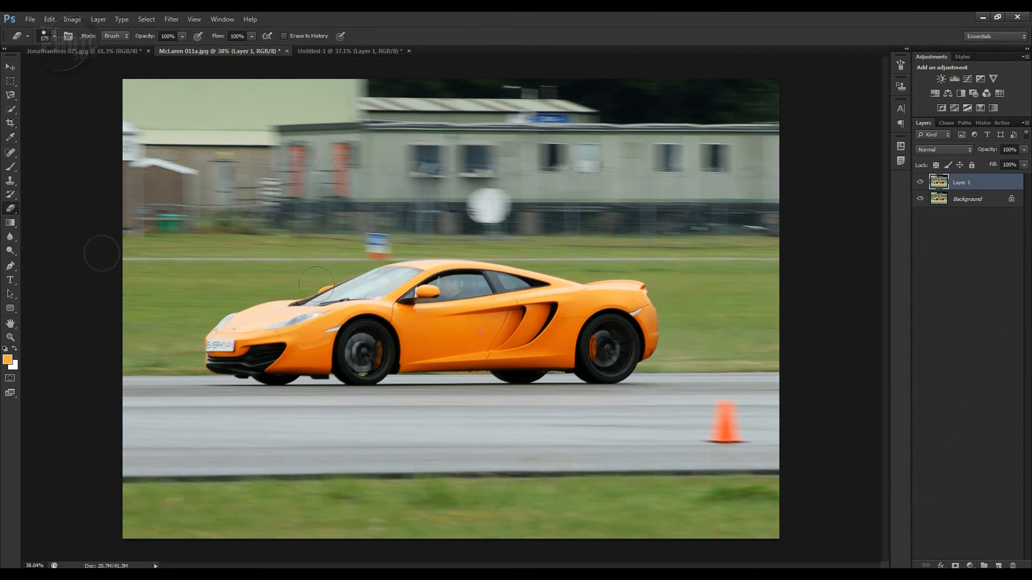
Sample the grass green, hide the Background layer, and erase the grass above the bonnet with the Background Eraser, undoing the first stroke
left_click(14, 211)
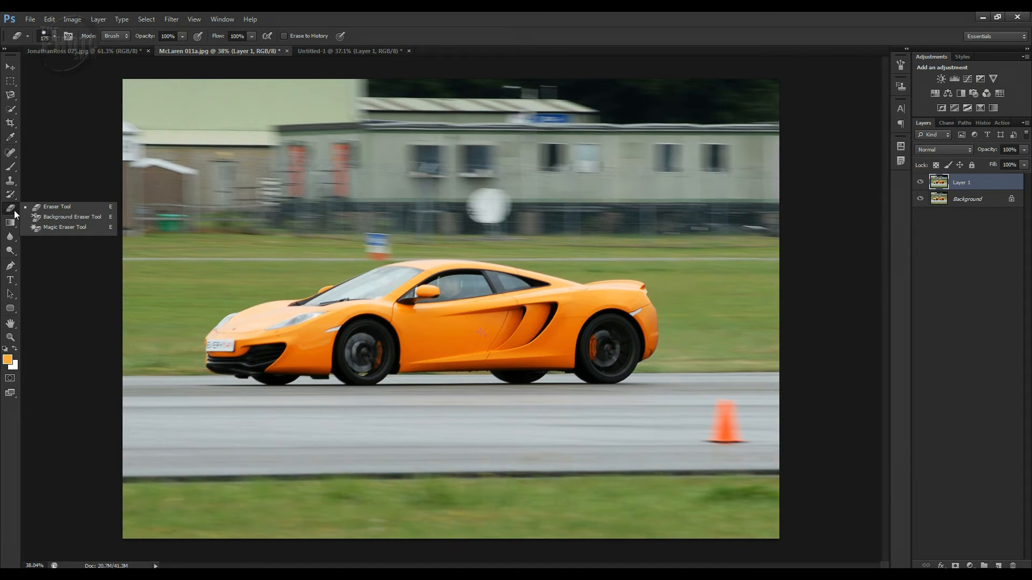
left_click(49, 218)
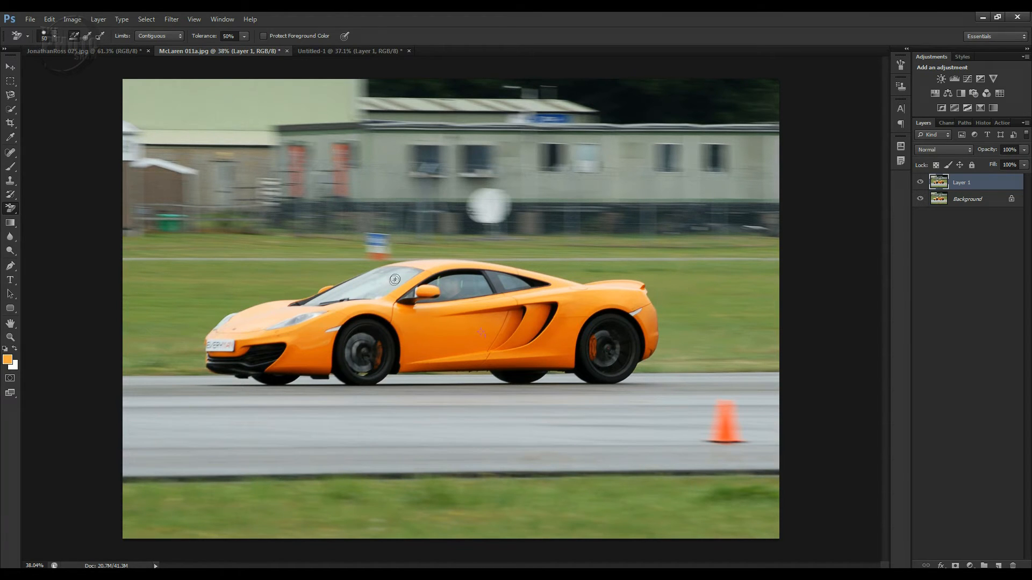
left_click(212, 299, "alt")
mouse_move(229, 297)
left_mouse_down()
mouse_move(262, 284)
mouse_move(247, 287)
mouse_move(271, 288)
mouse_move(229, 304)
mouse_move(286, 292)
mouse_move(224, 308)
mouse_move(280, 300)
mouse_move(235, 309)
mouse_move(327, 280)
mouse_move(257, 285)
mouse_move(303, 273)
left_mouse_up()
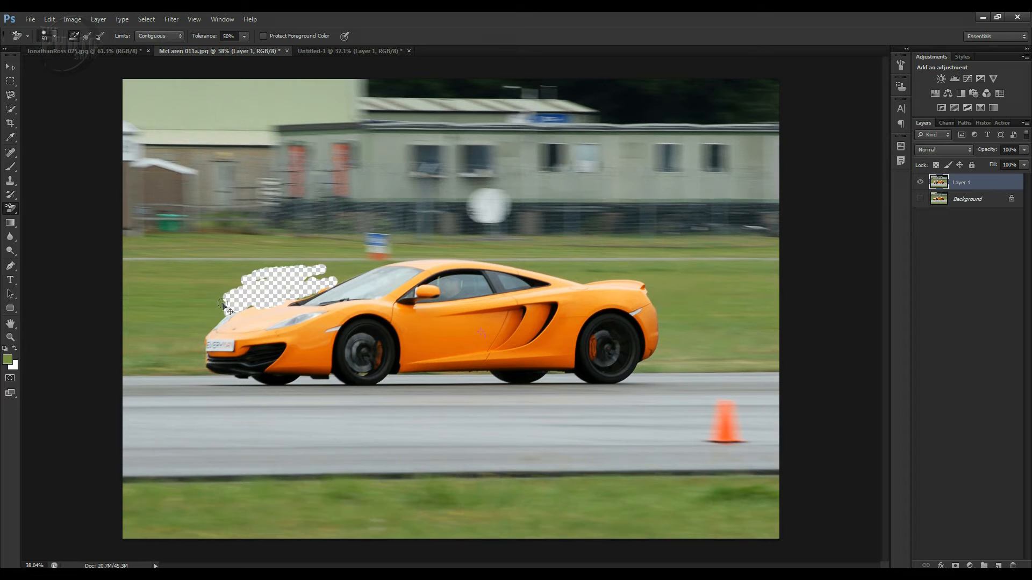
key("ctrl+z")
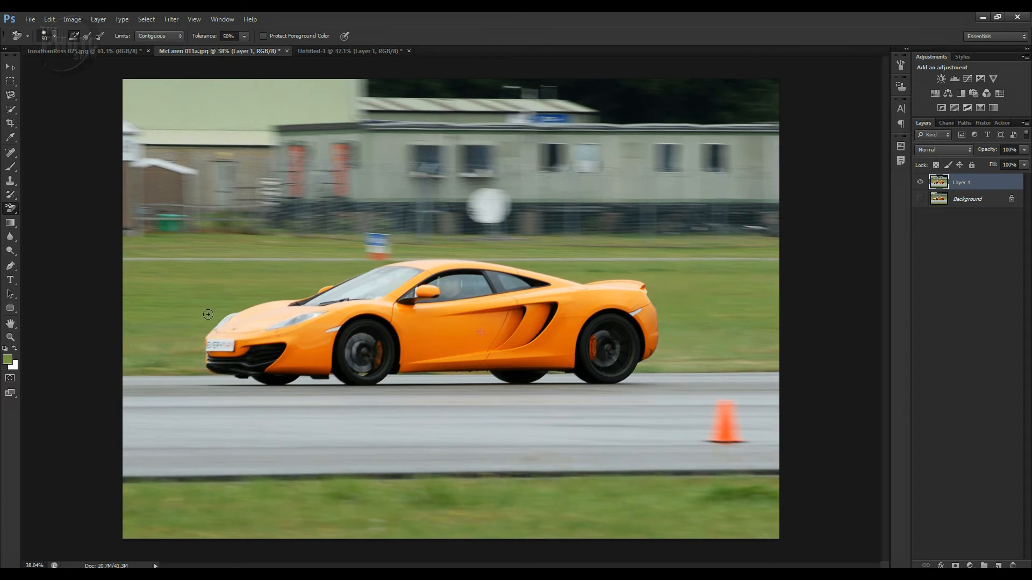
mouse_move(206, 314)
left_mouse_down()
mouse_move(293, 273)
mouse_move(205, 278)
mouse_move(250, 282)
mouse_move(203, 305)
mouse_move(223, 293)
mouse_move(196, 296)
left_mouse_up()
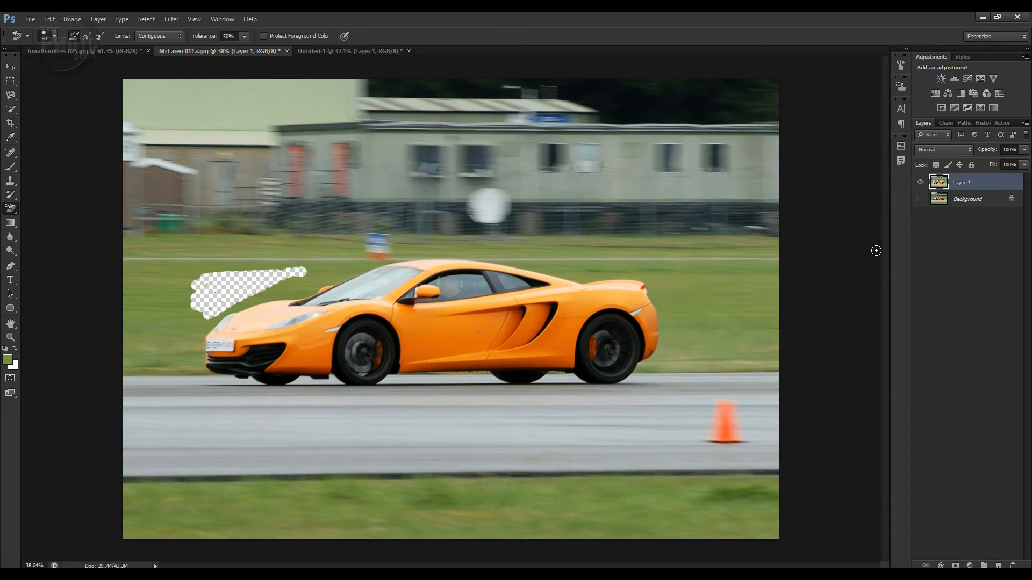
Make the Background layer visible, delete the partly erased Layer 1, and duplicate the Background
left_click(920, 198)
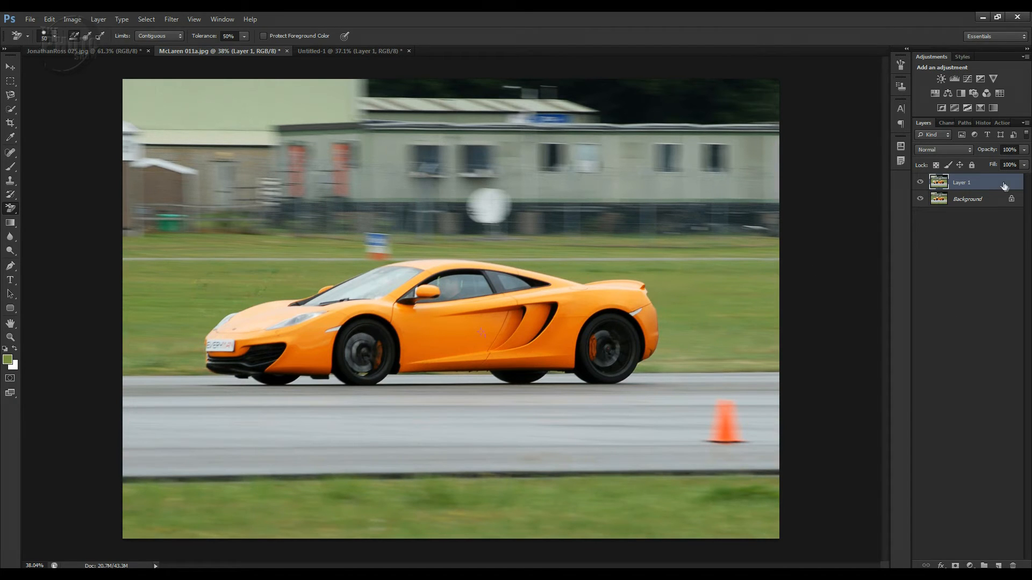
left_click_drag(1001, 184, 1012, 565)
key("ctrl+j")
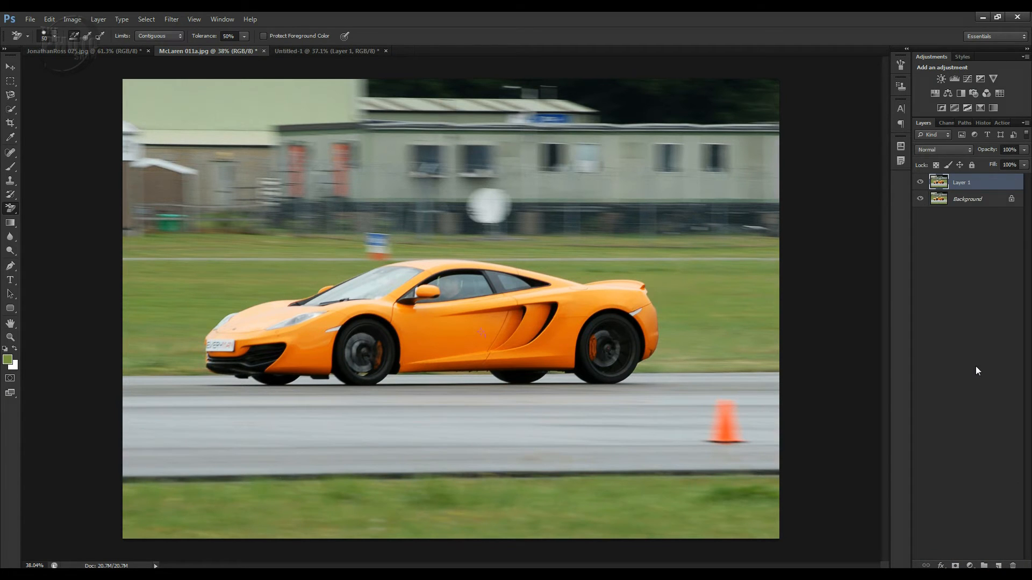
Hide the Background layer and remove the grass in front of, behind and below the car on Layer 1 with the Magic Eraser
left_click(12, 208)
left_click(56, 227)
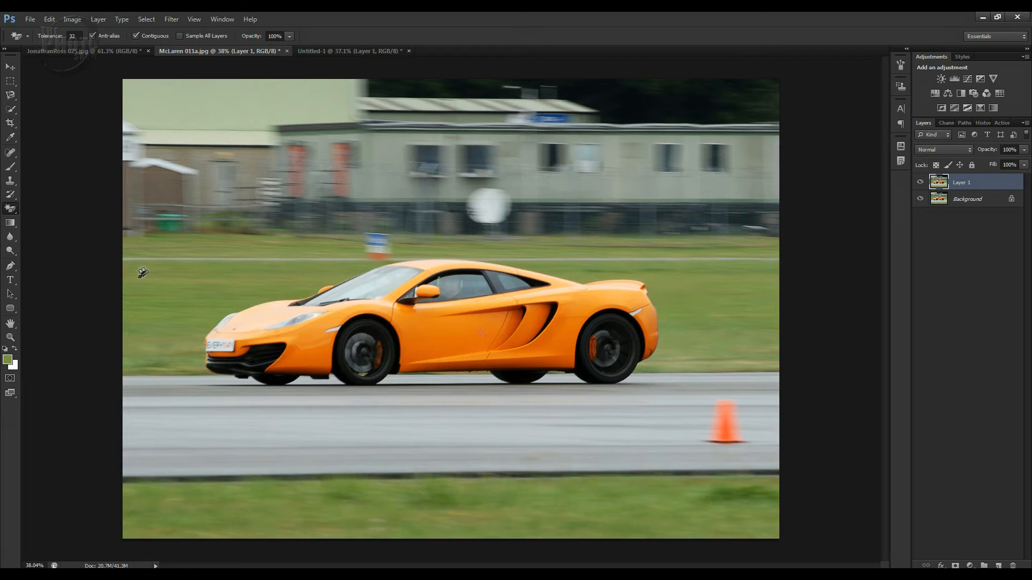
left_click(919, 199)
left_click(281, 283)
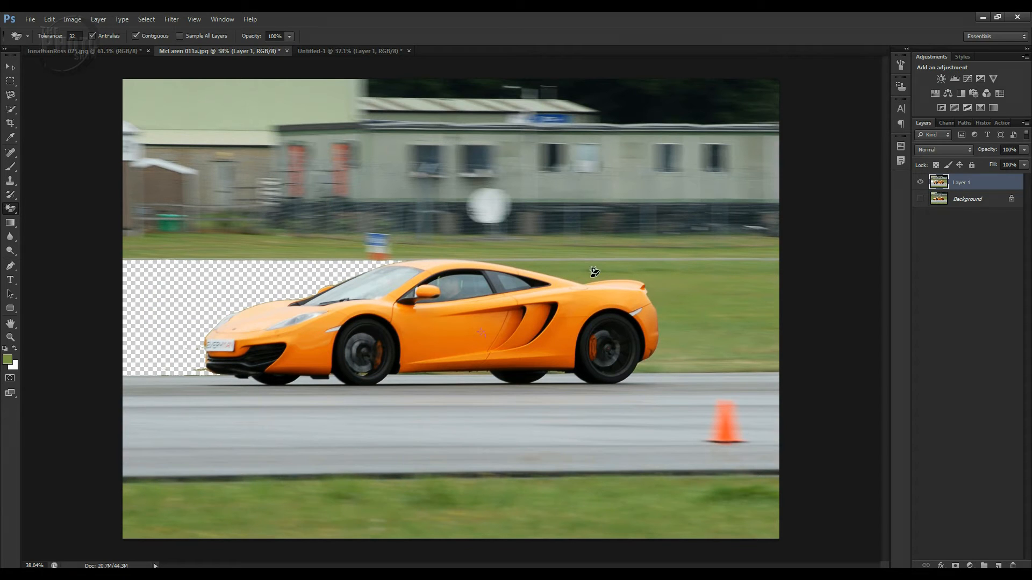
left_click(772, 272)
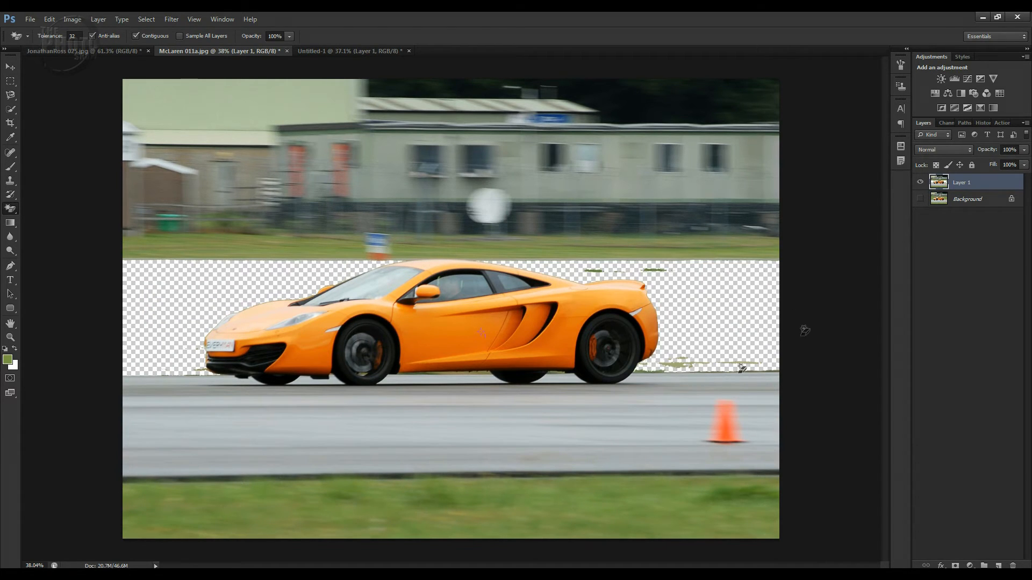
left_click(734, 511)
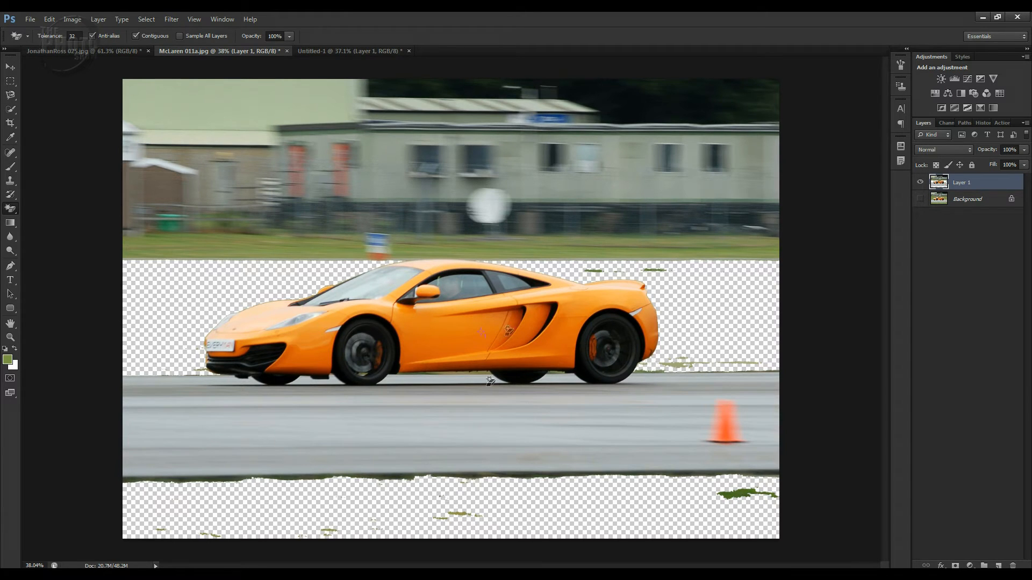
Show the Background layer and swap the Layer 1 with the removed grass for a clean Background duplicate
left_click(920, 199)
left_click_drag(987, 182, 1012, 565)
key("ctrl+j")
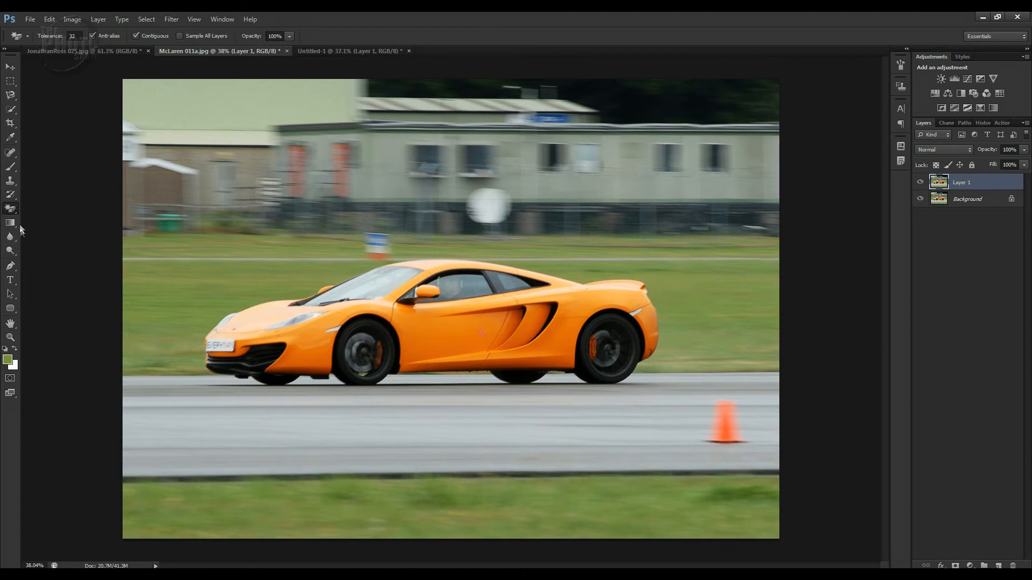
Switch back to the standard Eraser, activate the Gradient tool, and reset the foreground and background colors to black and white
right_click(15, 212)
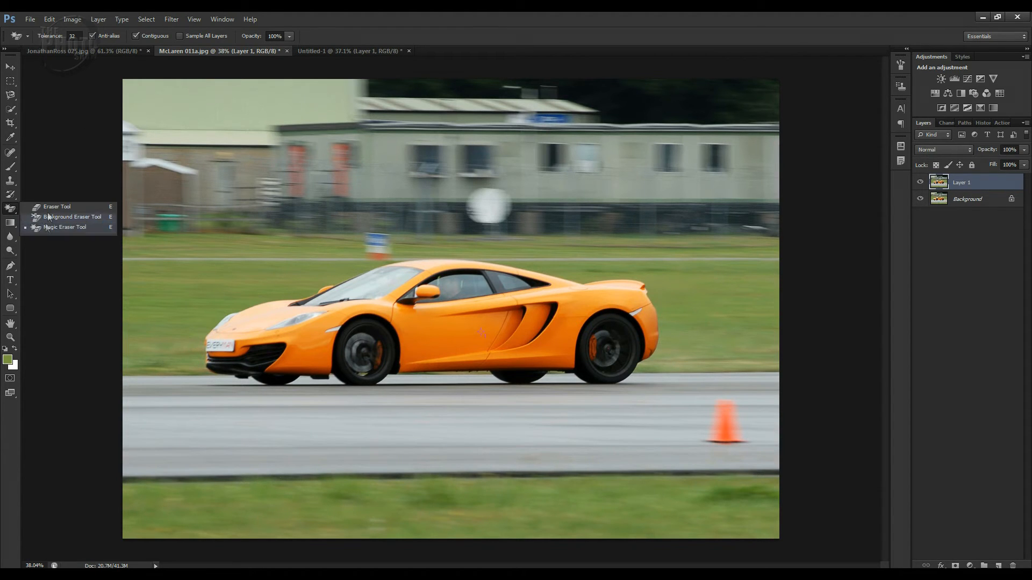
left_click(50, 207)
left_click(14, 224)
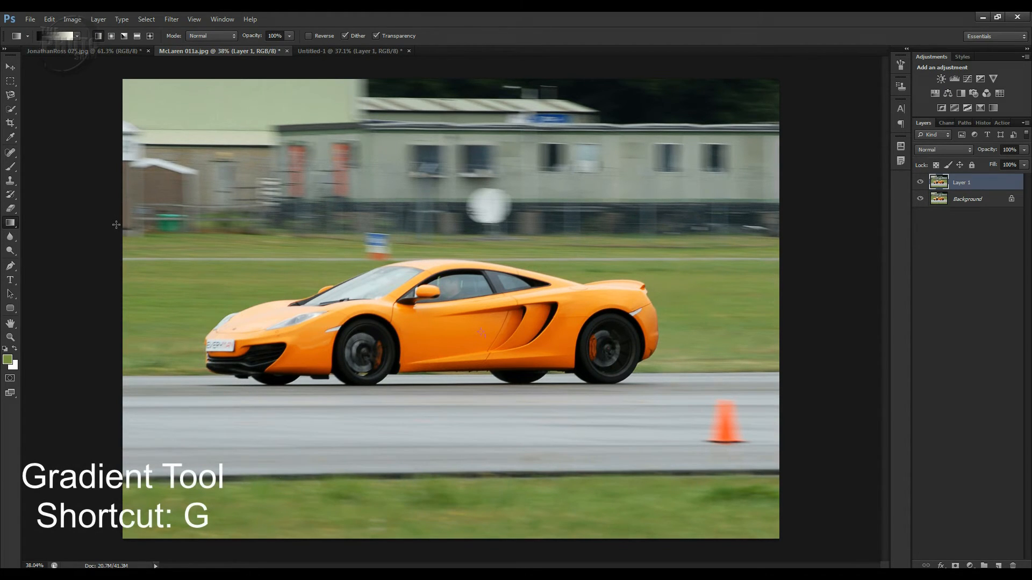
key("d")
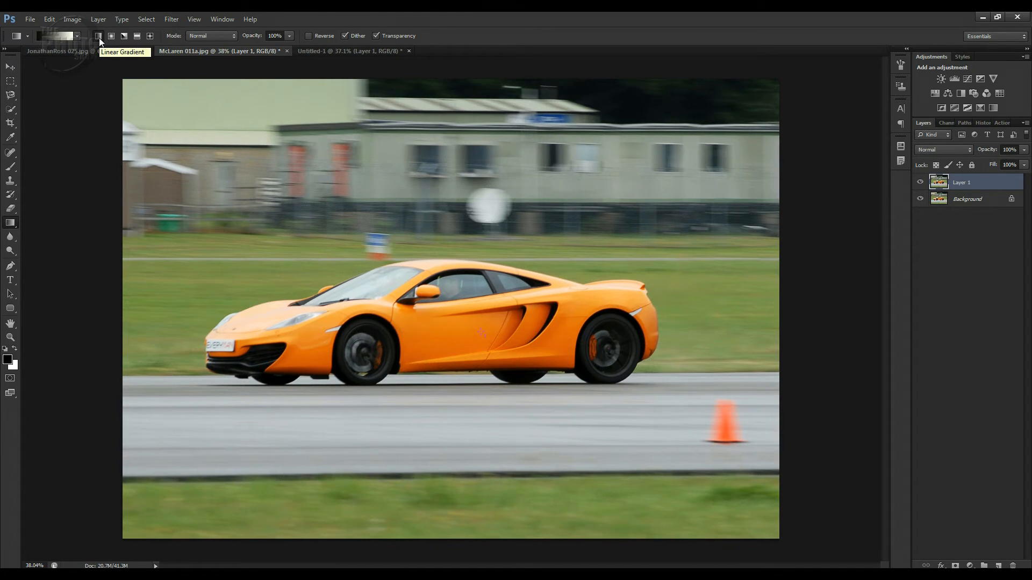
In Untitled-1, hide Layer 1, add a layer above the Background, draw a downward black-to-white linear gradient on it, and undo the gradient
left_click(314, 51)
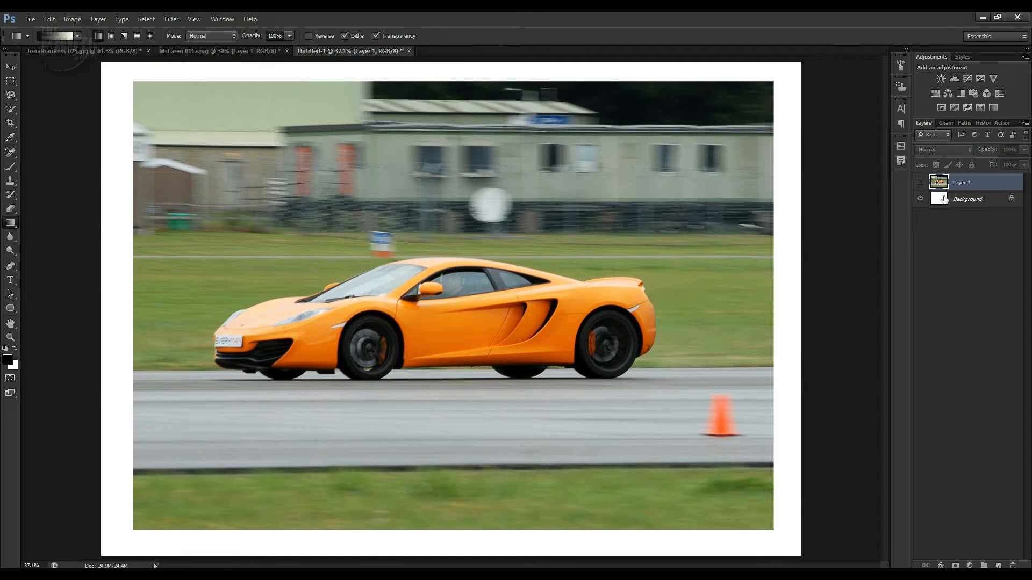
left_click(920, 183)
left_click(977, 202)
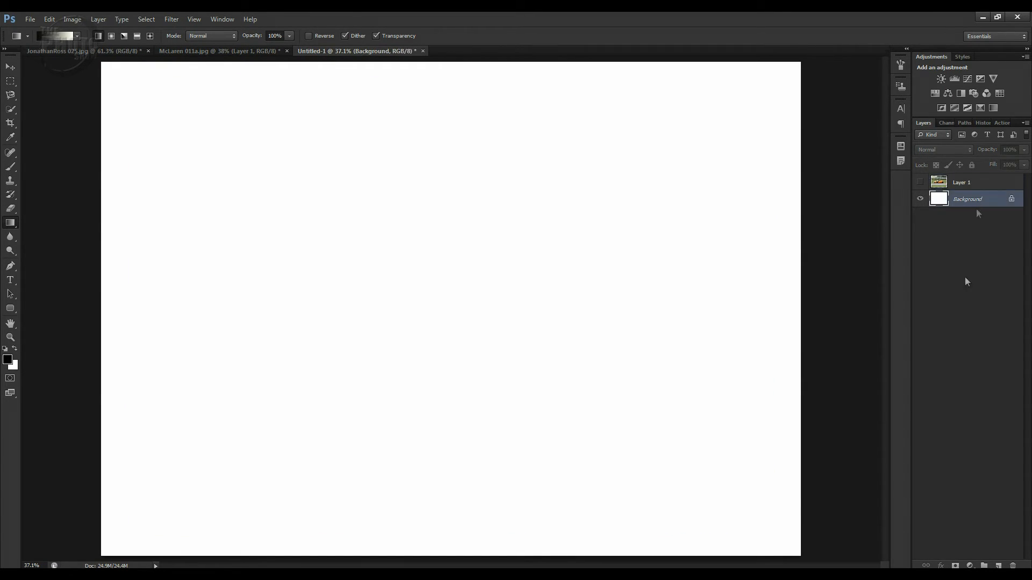
left_click(998, 566)
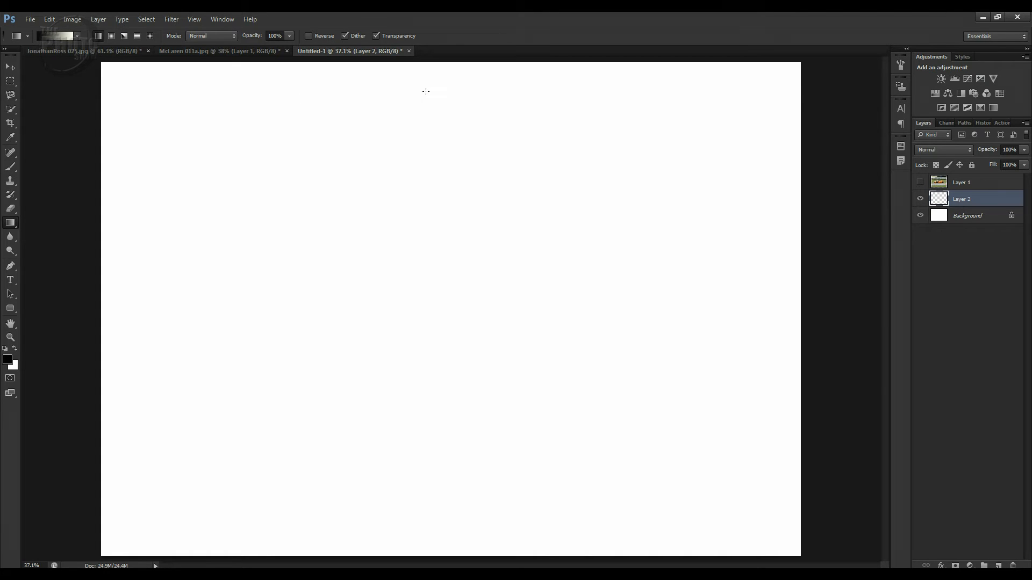
left_click_drag(425, 92, 418, 369)
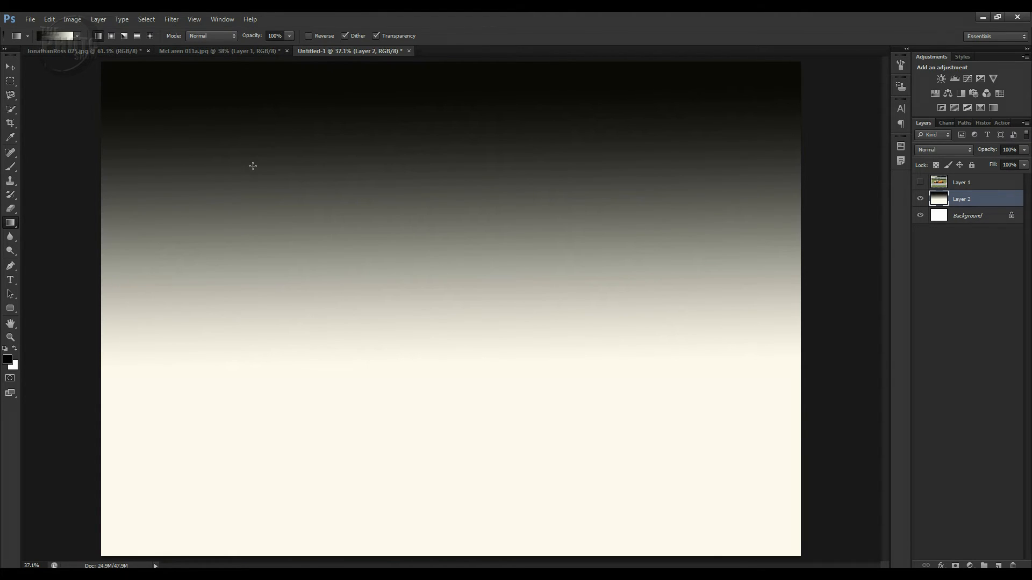
key("ctrl+z")
Change the foreground color to a bright blue
left_click(8, 360)
left_click(718, 228)
left_click(679, 186)
left_click(814, 165)
Choose the black-blue-white gradient preset, draw a diagonal linear gradient toward the canvas's lower right, and undo it
left_click(76, 35)
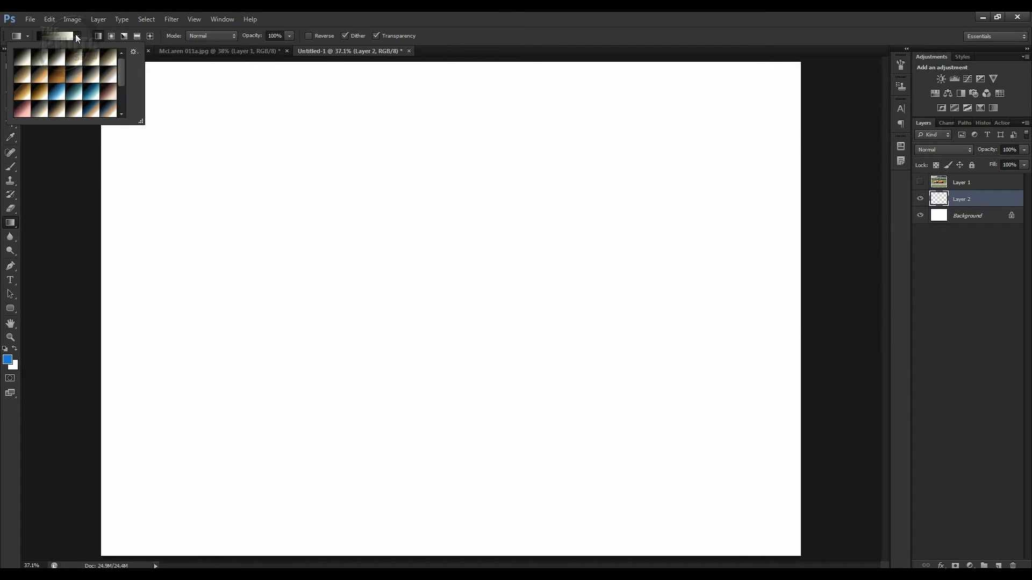
left_click(58, 93)
left_click(345, 111)
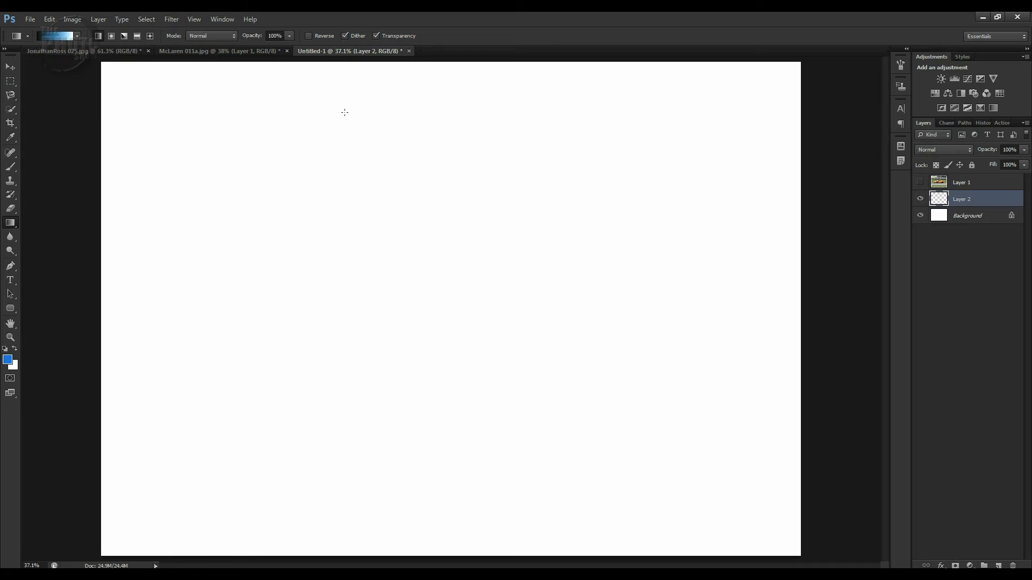
left_click_drag(440, 244, 599, 453)
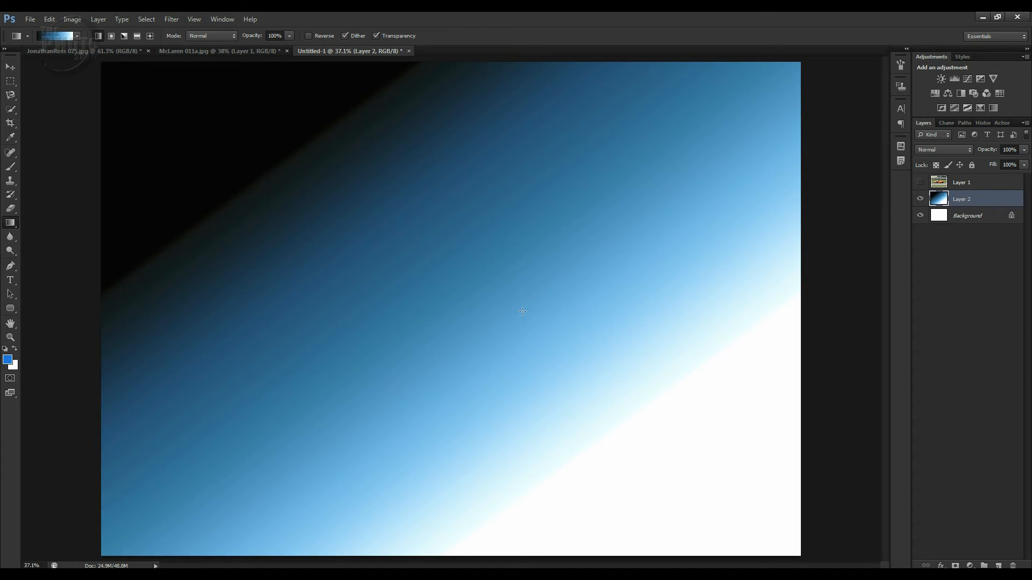
key("ctrl+z")
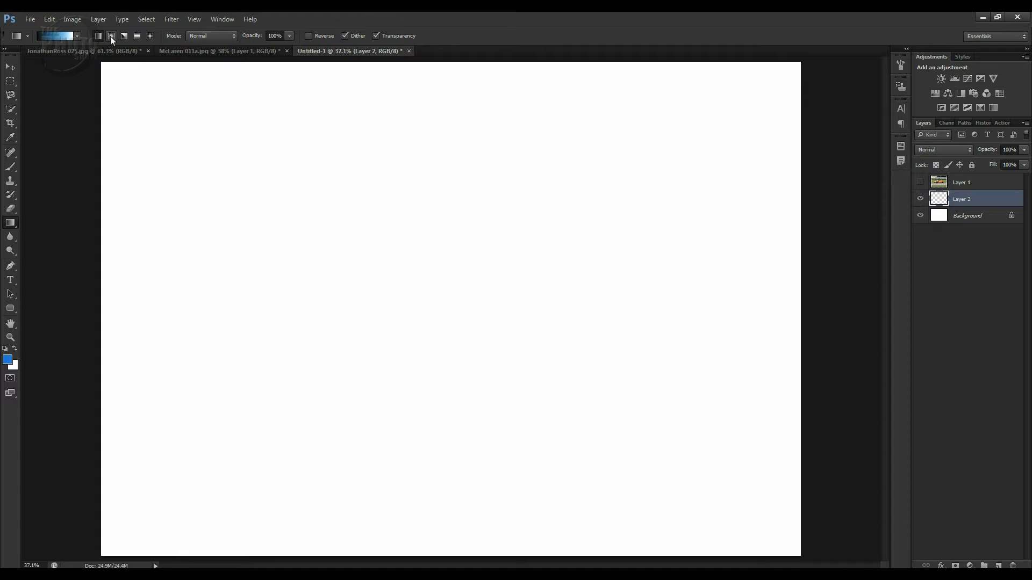
Draw a radial gradient outward from the canvas center, delete the gradient layer, and show Layer 1 again
left_click(111, 35)
left_click_drag(459, 305, 259, 150)
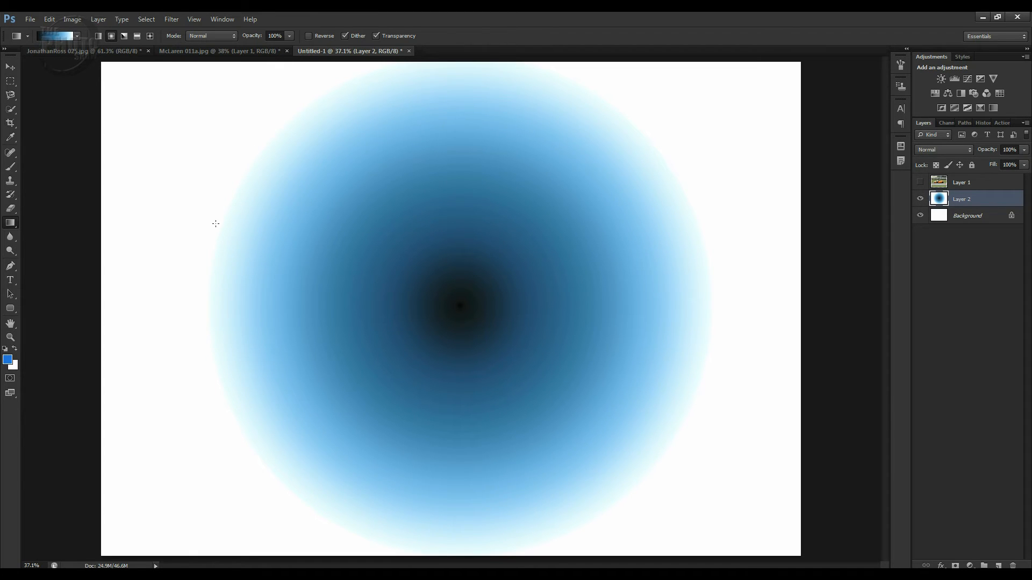
left_click_drag(1003, 202, 1013, 565)
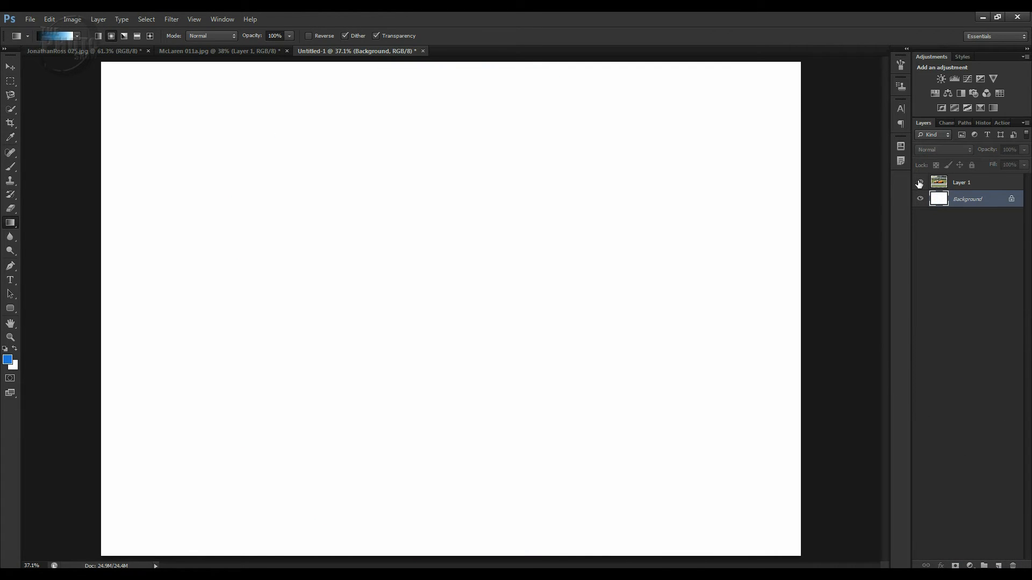
left_click(919, 183)
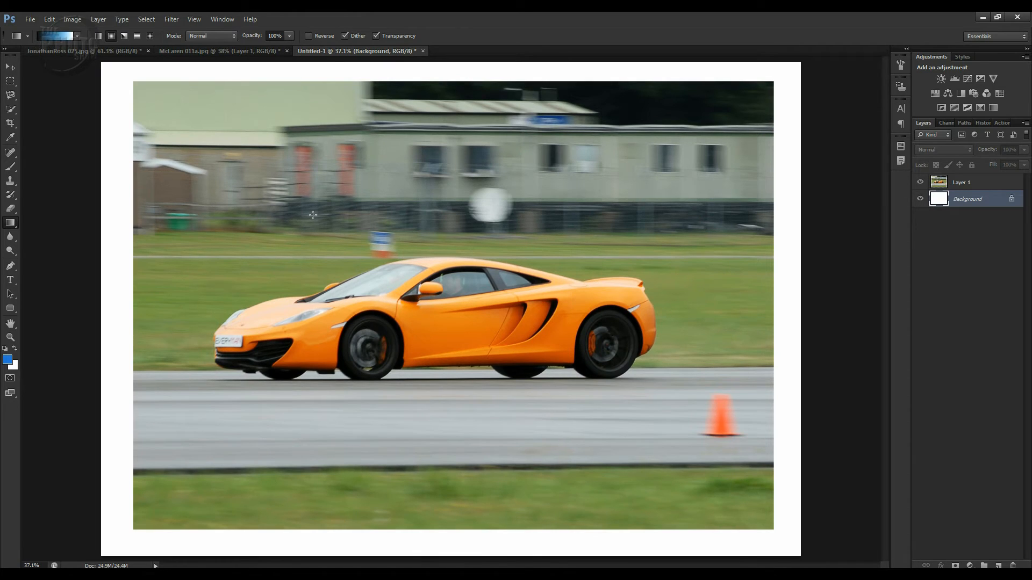
Hide the car photo layer in Untitled-1 and create a new empty layer directly above the Background
left_click(236, 52)
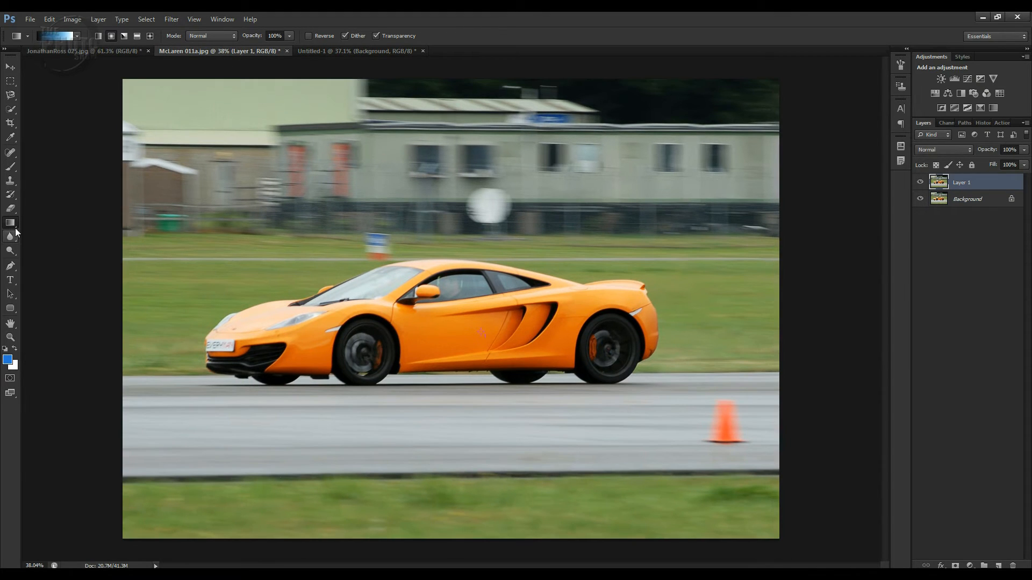
left_click(16, 230)
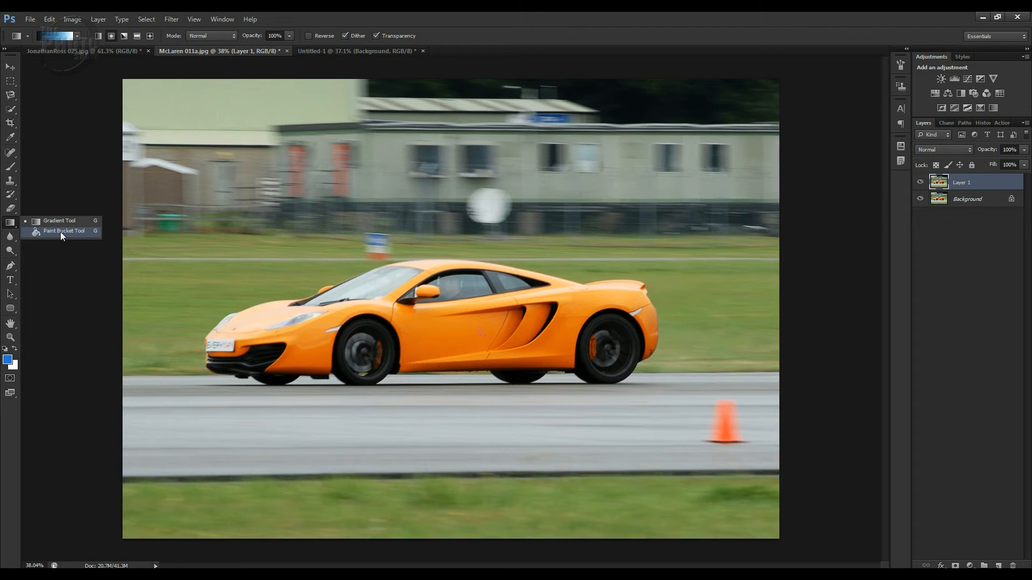
left_click(323, 53)
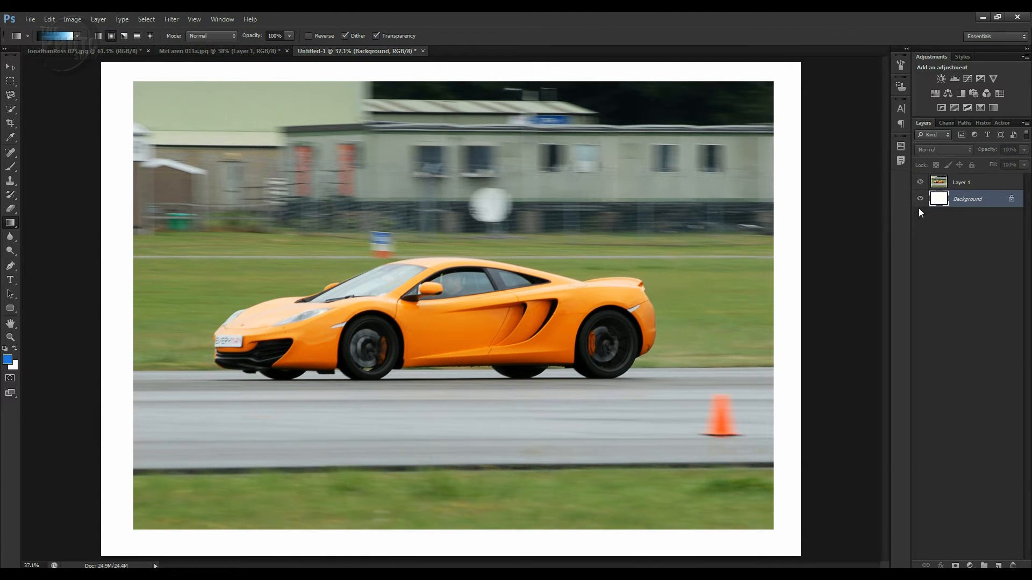
left_click(920, 183)
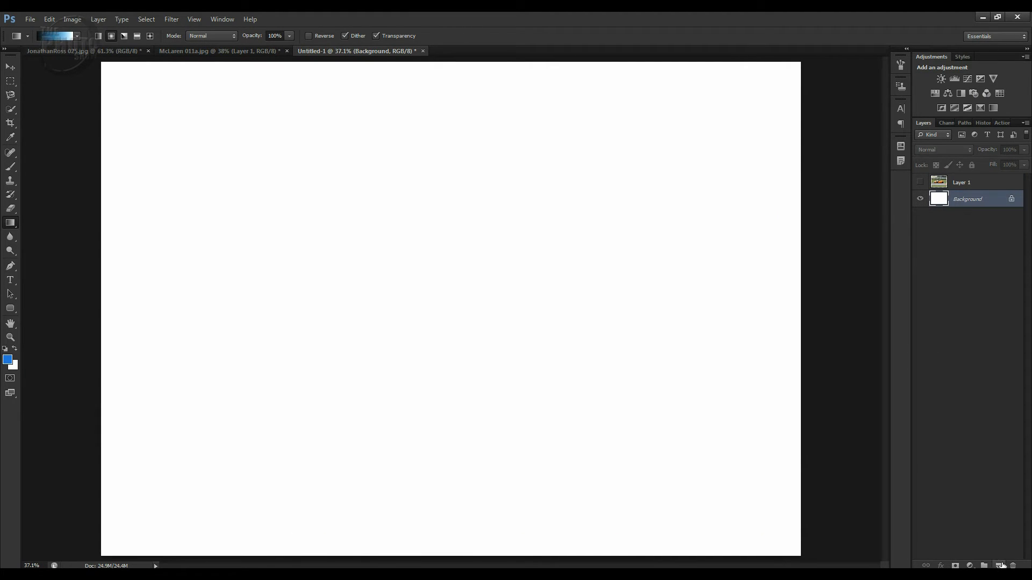
left_click(1000, 565)
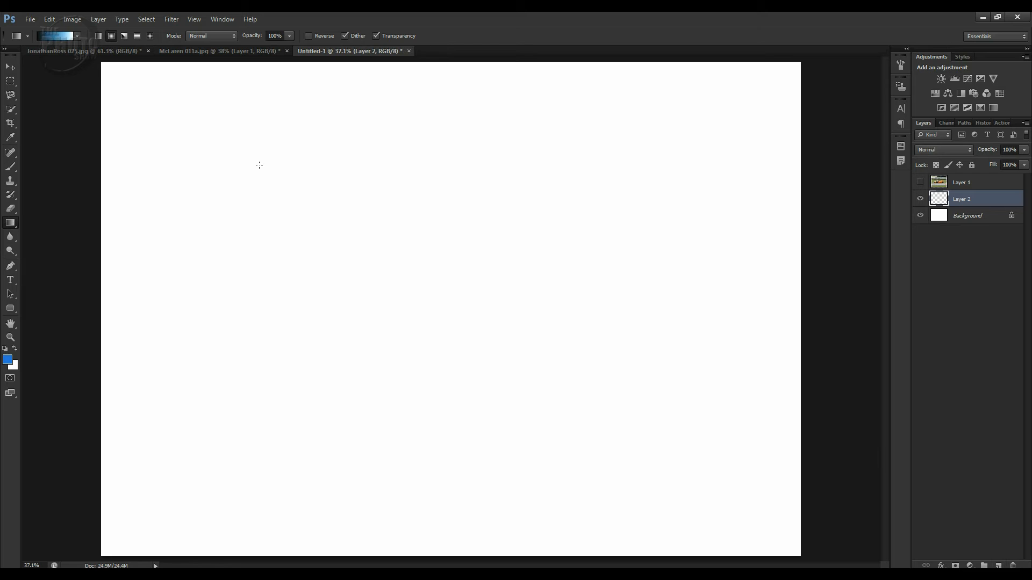
Fill a rectangular marquee in the canvas's upper middle with the blue foreground color using the Paint Bucket, then undo the fill and remove the selection
key("m")
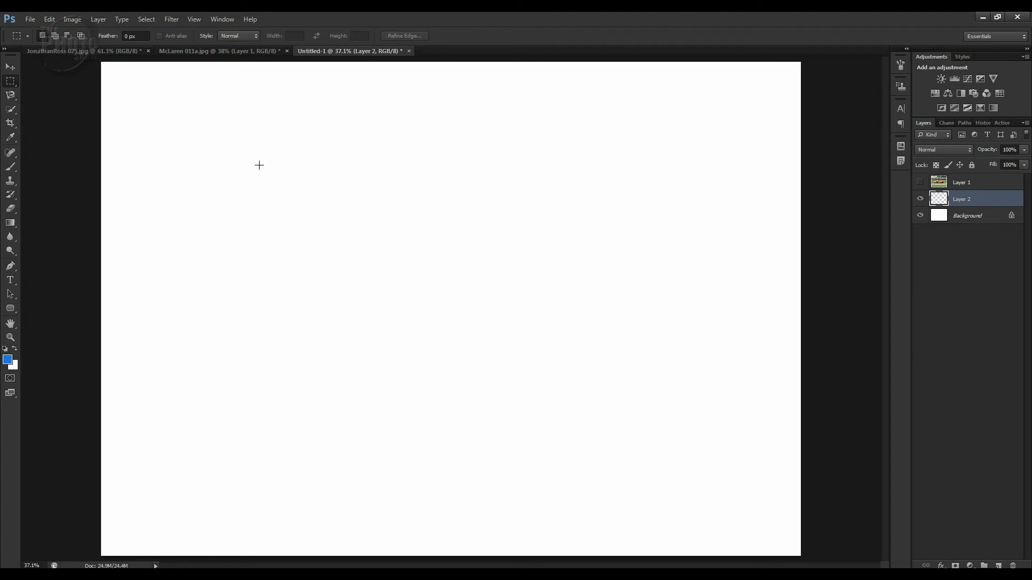
left_click_drag(253, 147, 581, 352)
left_click(14, 223)
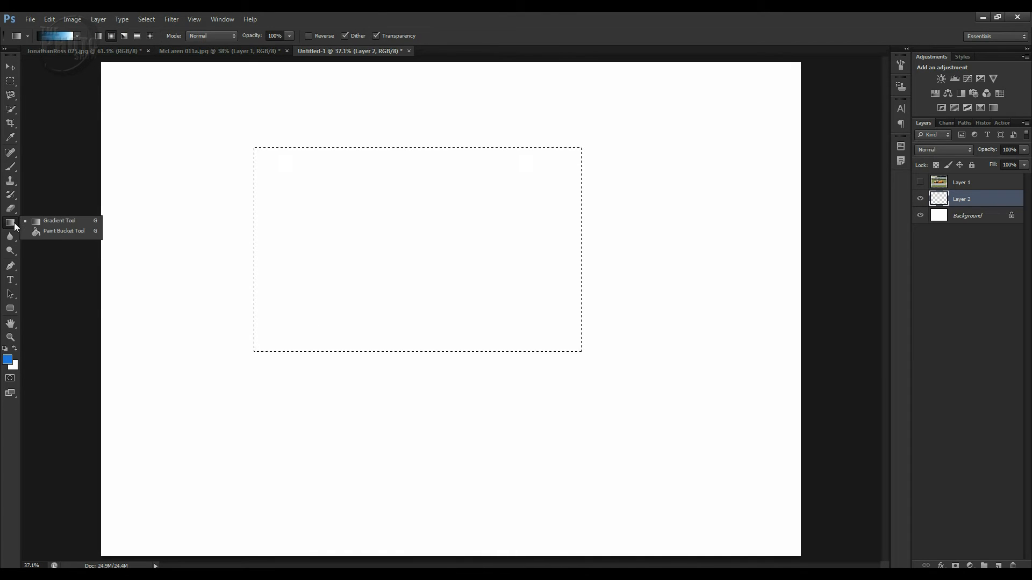
left_click(58, 232)
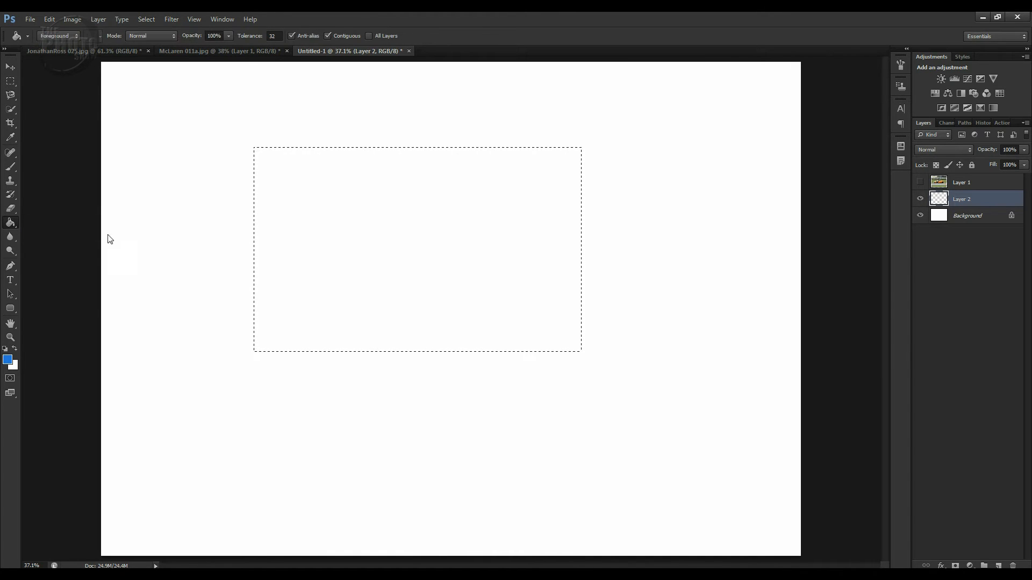
left_click(340, 236)
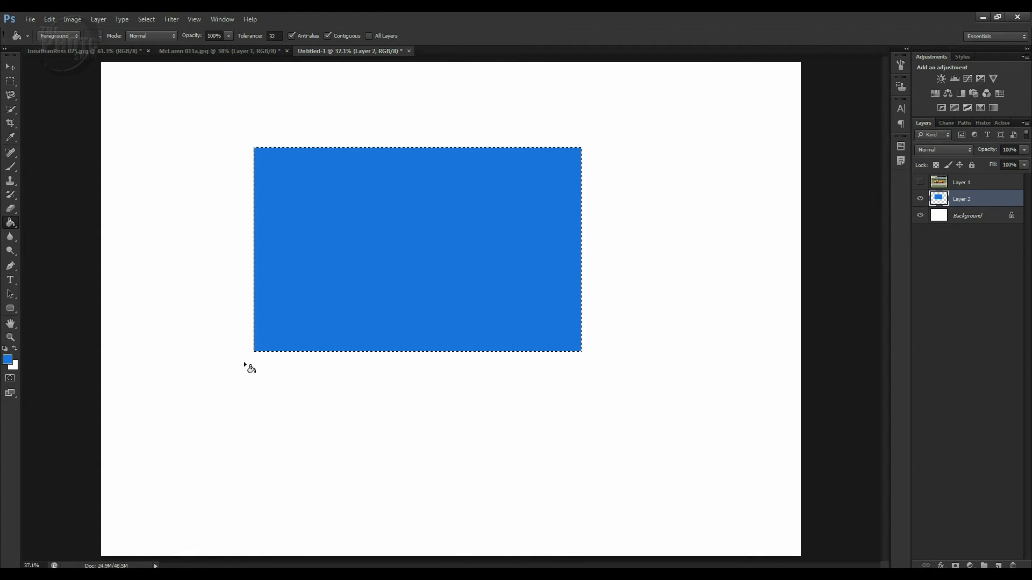
key("ctrl+z")
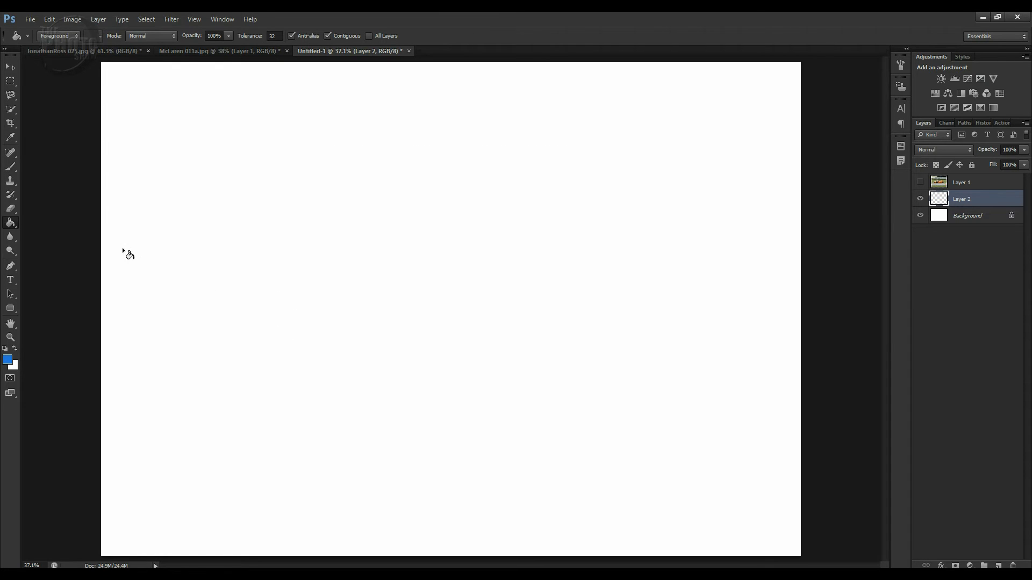
In McLaren 011a.jpg, blur the lettering on the car's front number plate with the Blur tool at 50% strength
left_click(203, 51)
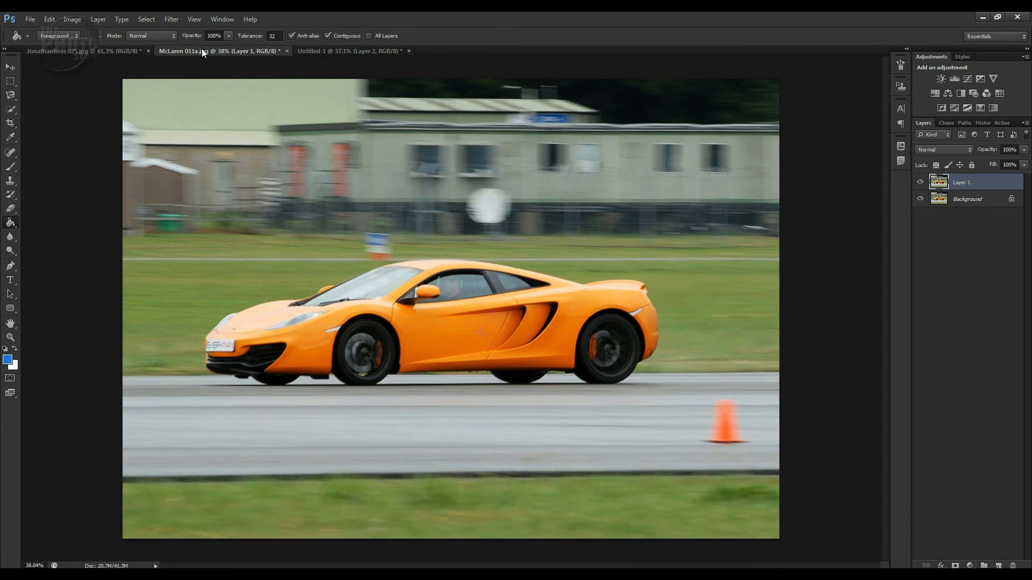
left_click(11, 237)
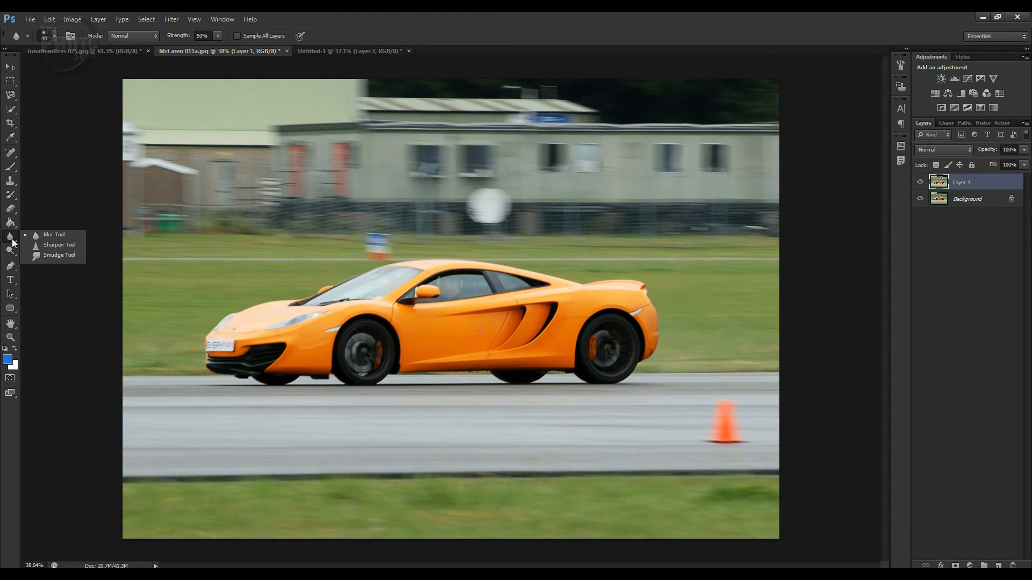
left_click(55, 237)
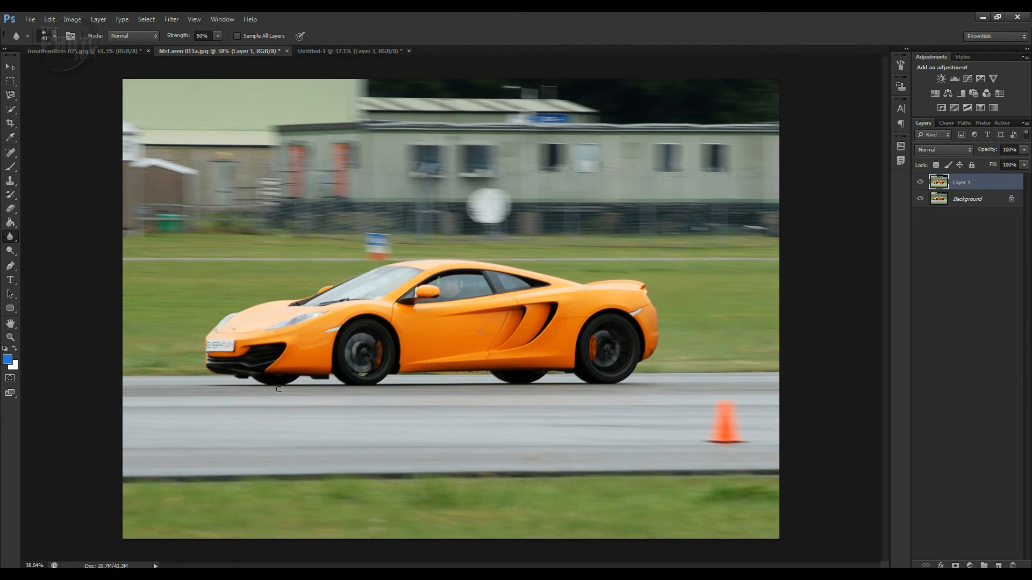
key("z")
left_click_drag(205, 233, 446, 431)
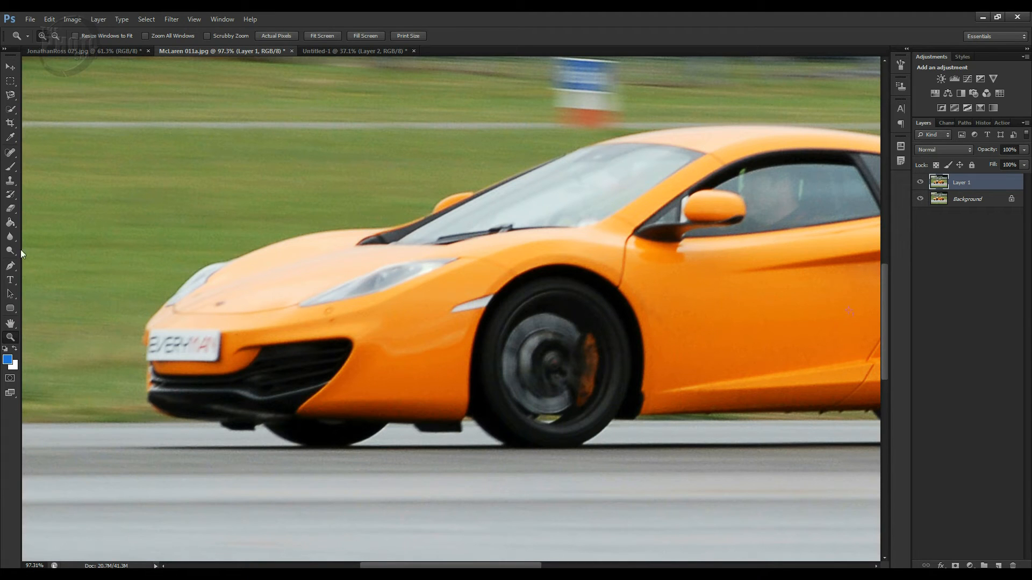
left_click(9, 237)
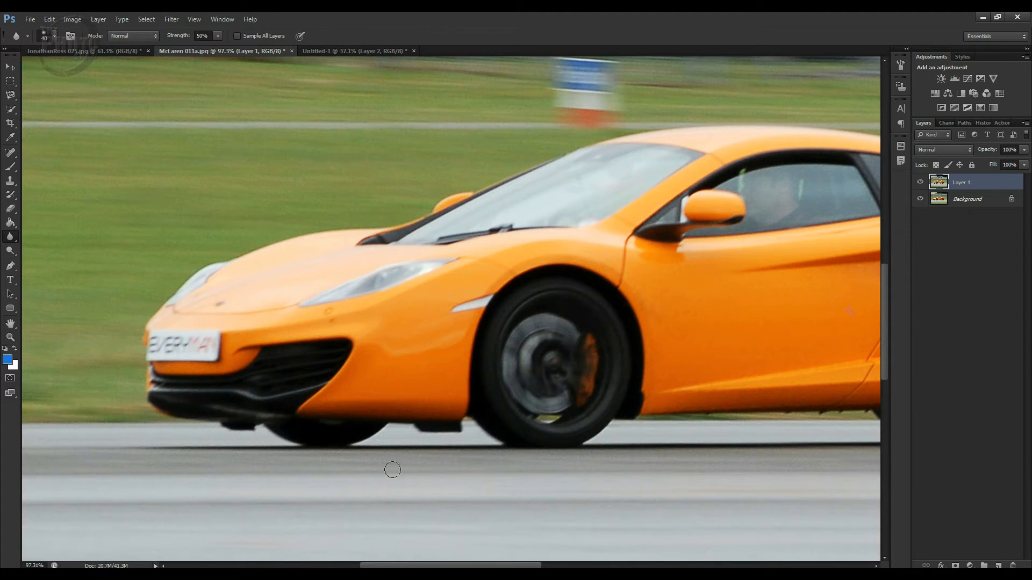
mouse_move(330, 322)
left_mouse_down()
mouse_move(243, 347)
mouse_move(170, 340)
mouse_move(201, 339)
mouse_move(148, 349)
mouse_move(178, 338)
mouse_move(153, 354)
mouse_move(175, 353)
mouse_move(139, 352)
mouse_move(175, 350)
mouse_move(143, 343)
mouse_move(168, 339)
mouse_move(190, 355)
mouse_move(199, 342)
mouse_move(215, 345)
mouse_move(188, 353)
mouse_move(164, 337)
mouse_move(200, 340)
mouse_move(207, 355)
mouse_move(150, 341)
mouse_move(216, 340)
mouse_move(207, 349)
mouse_move(182, 336)
mouse_move(160, 343)
mouse_move(195, 335)
mouse_move(172, 349)
left_mouse_up()
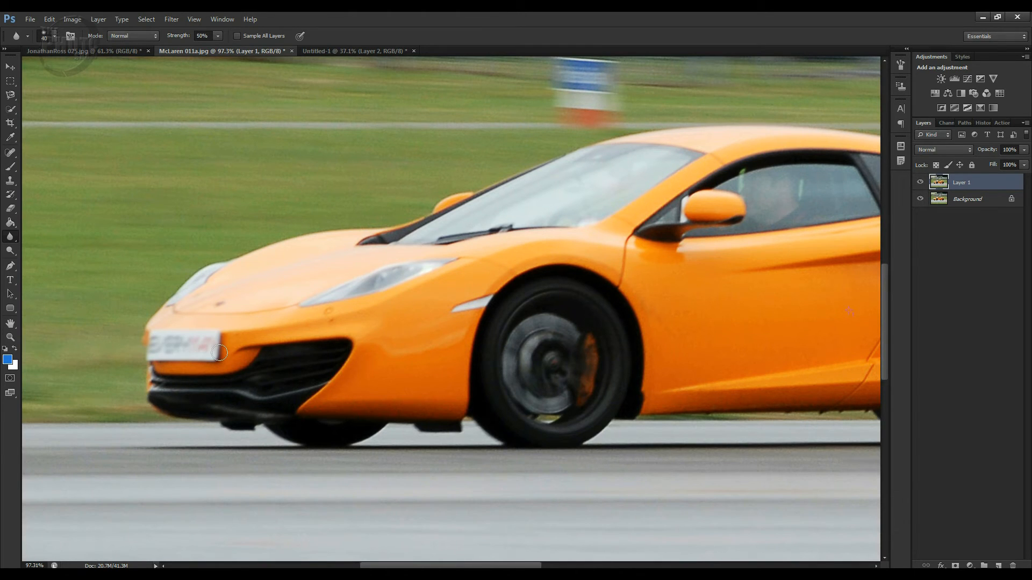
Sharpen the car's near-side headlight with the Sharpen tool at brush size 40 and 50% strength
right_click(10, 237)
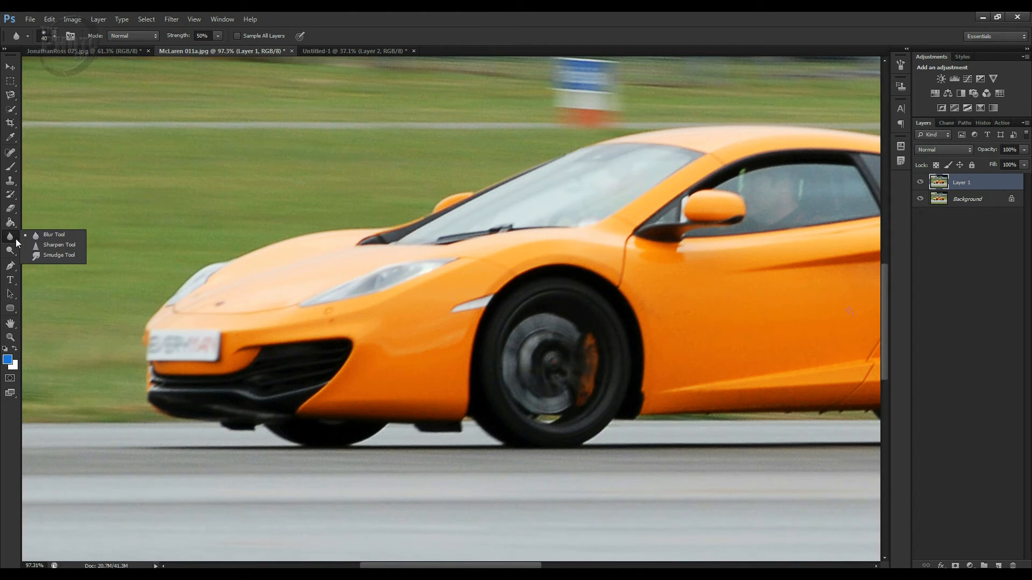
left_click(60, 245)
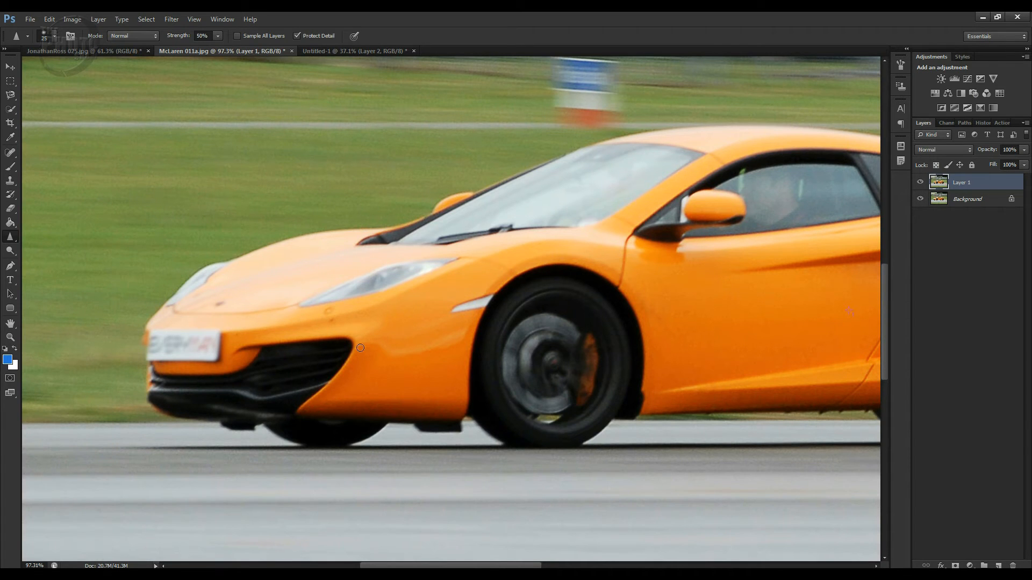
key("bracketright")
mouse_move(401, 290)
left_mouse_down()
mouse_move(318, 296)
mouse_move(380, 274)
mouse_move(402, 292)
mouse_move(426, 271)
mouse_move(409, 282)
mouse_move(377, 263)
mouse_move(462, 263)
mouse_move(306, 301)
mouse_move(404, 298)
mouse_move(430, 265)
mouse_move(459, 265)
mouse_move(444, 281)
mouse_move(312, 295)
mouse_move(380, 286)
left_mouse_up()
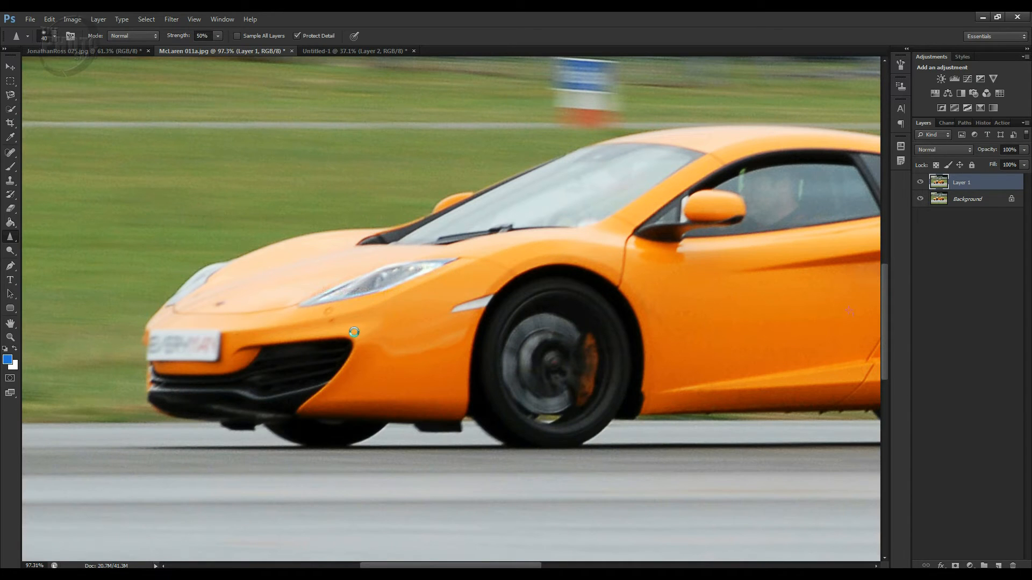
Smudge the car's rear end and roofline outward and the orange cone sideways with the Smudge tool at 50% strength
right_click(15, 241)
left_click(58, 255)
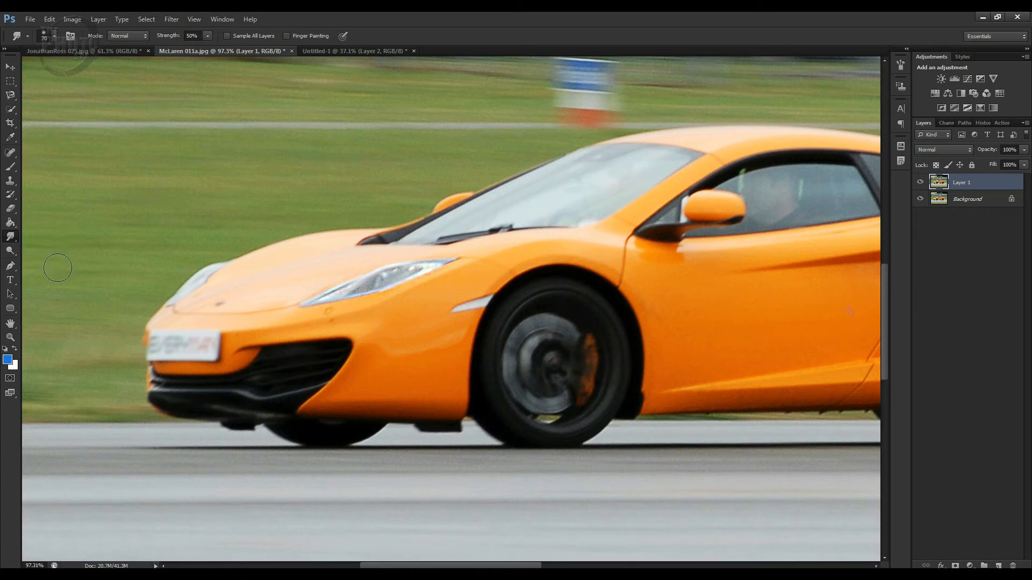
key("ctrl+0")
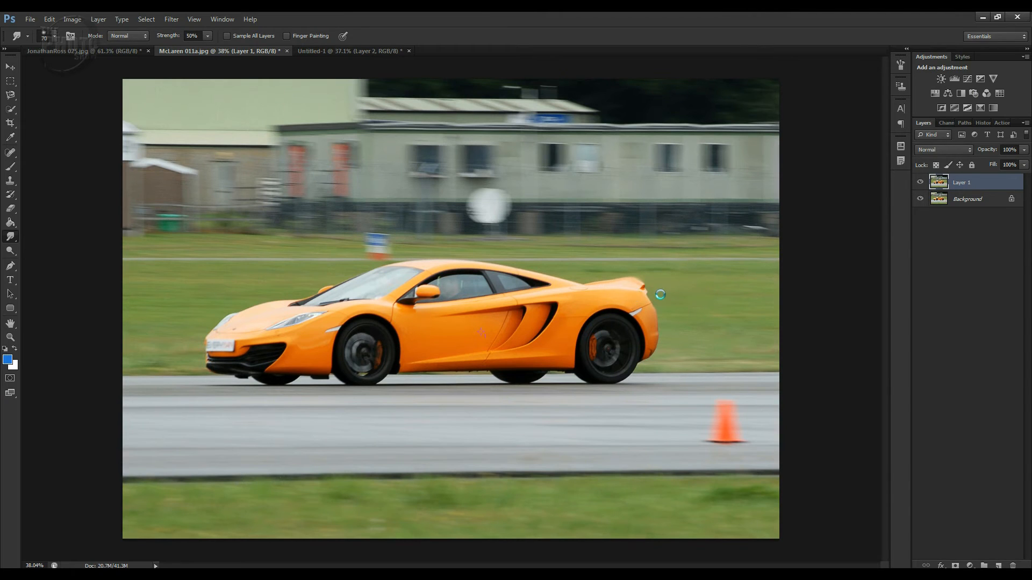
left_click_drag(646, 294, 700, 298)
left_click_drag(478, 261, 471, 257)
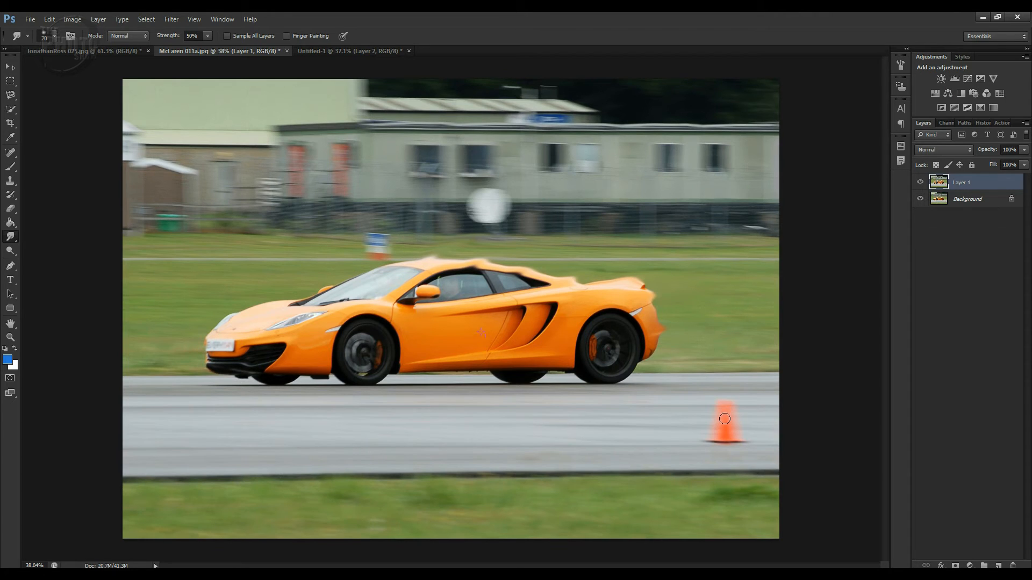
left_click_drag(652, 419, 559, 423)
Delete the smudged Layer 1 and duplicate the Background layer again
left_click_drag(1002, 183, 1014, 564)
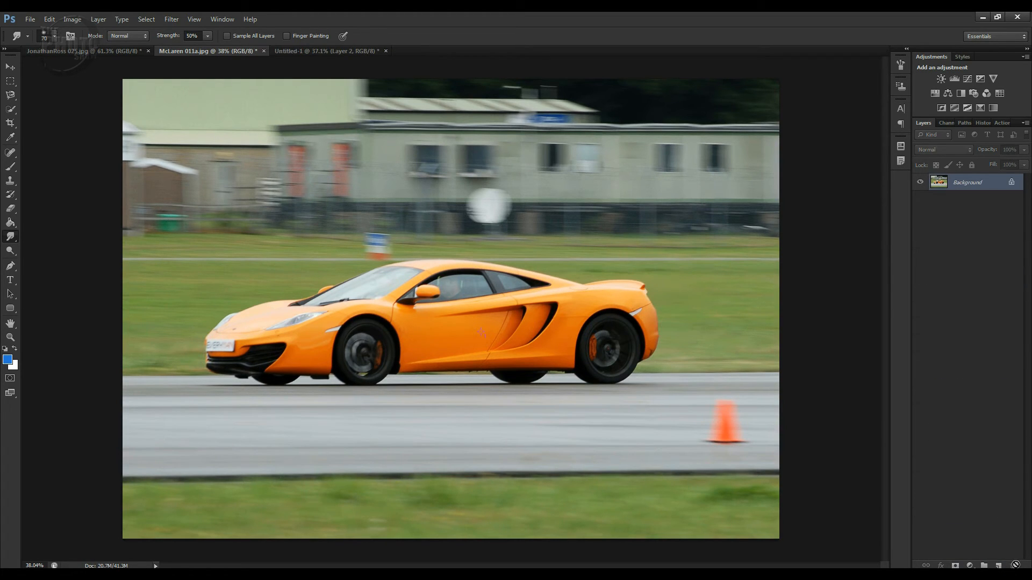
key("ctrl+j")
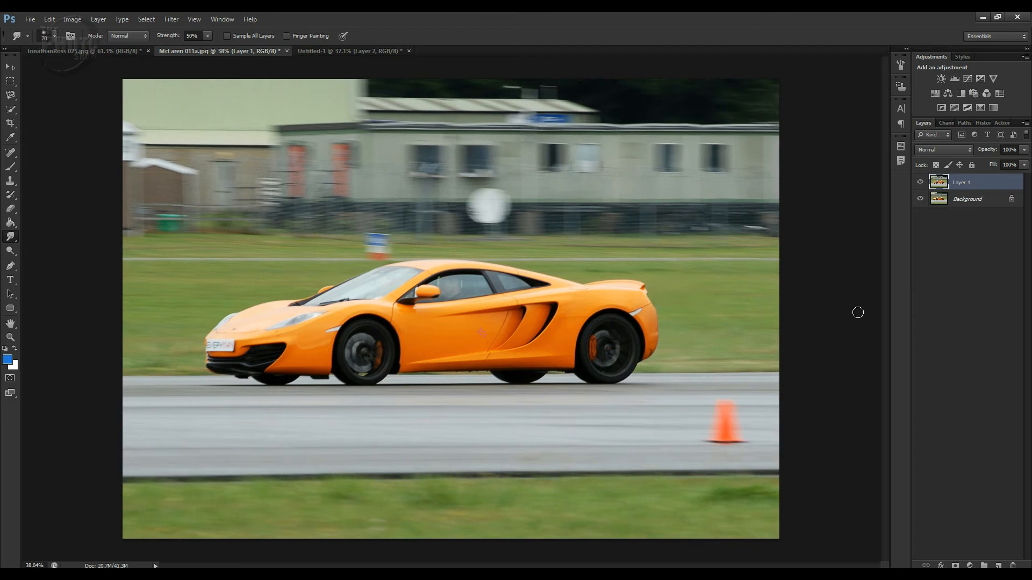
Lighten the car's bodywork just below the side windows with the Dodge tool, using Midtones range at 100% exposure
left_click(16, 255)
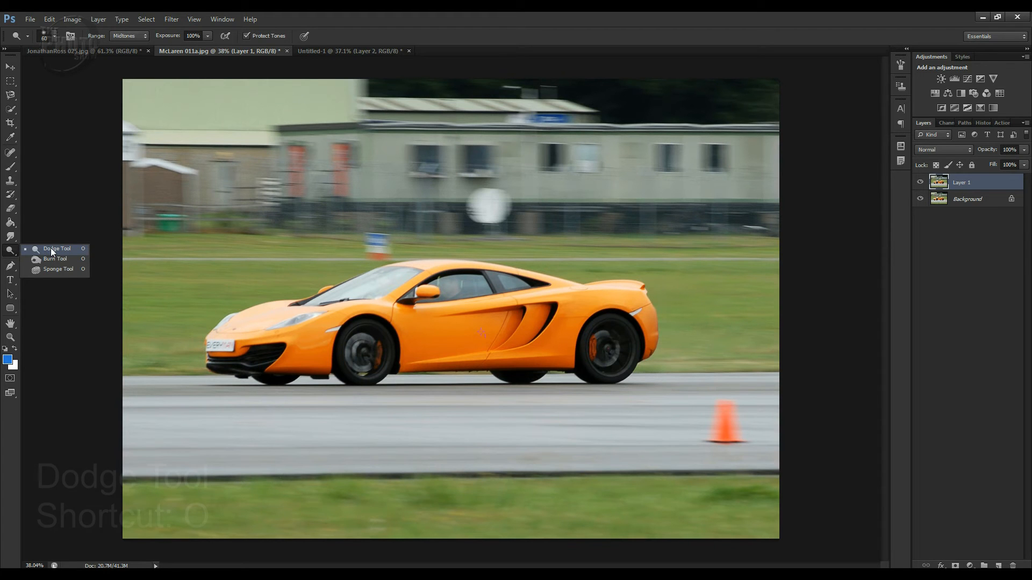
key("z")
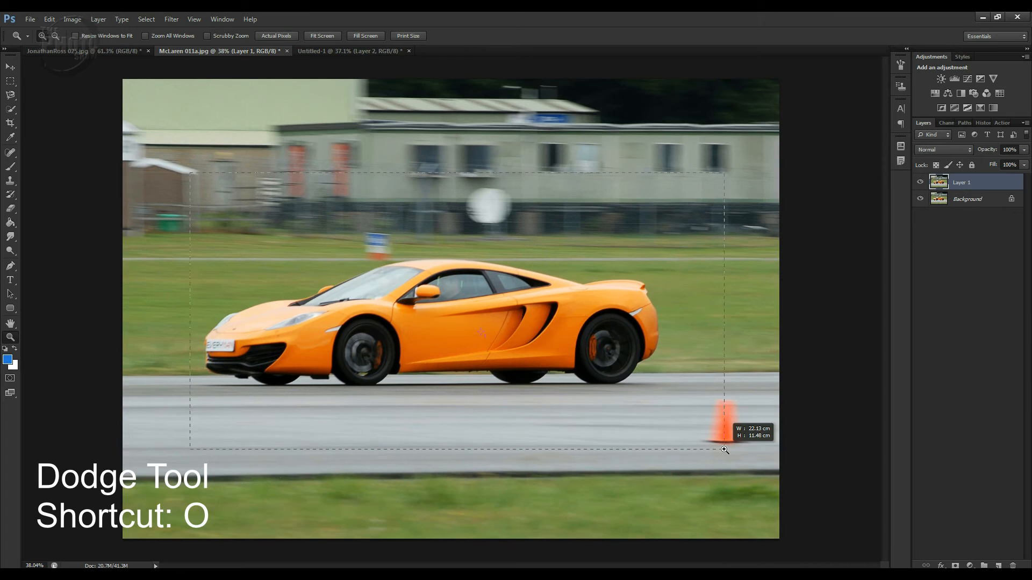
left_click_drag(189, 173, 724, 449)
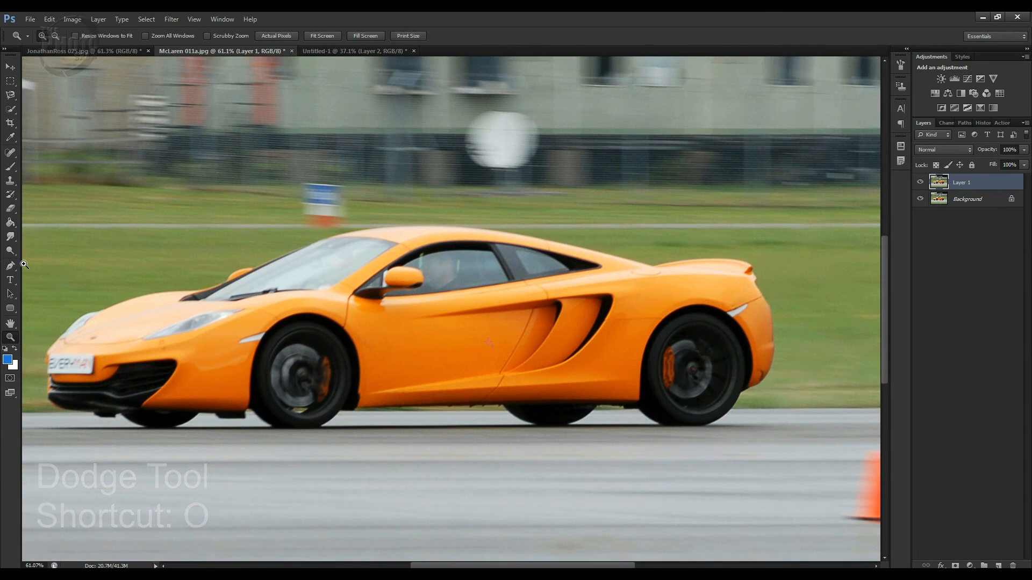
left_click(11, 250)
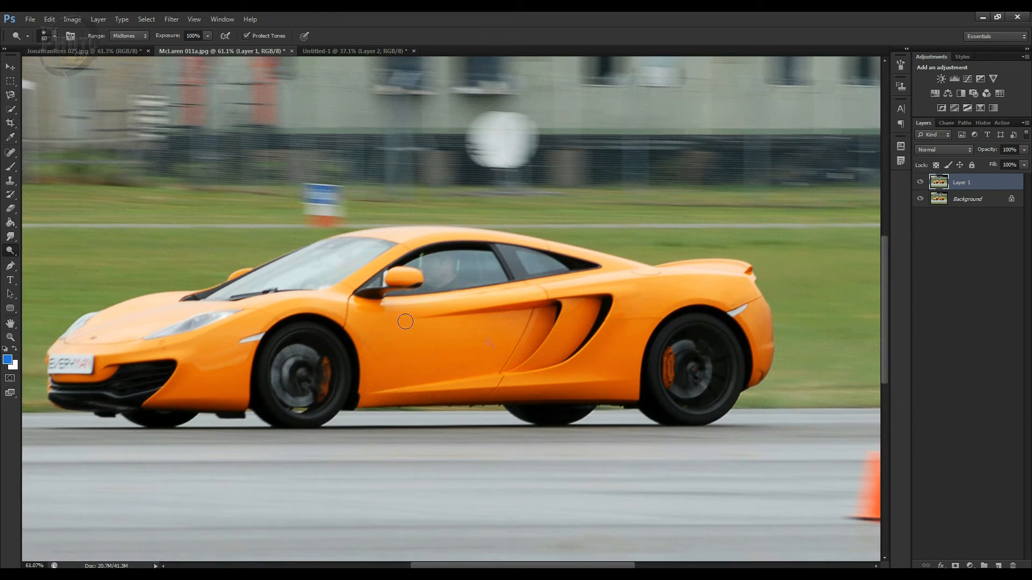
mouse_move(531, 295)
left_mouse_down()
mouse_move(415, 296)
mouse_move(455, 263)
mouse_move(418, 263)
mouse_move(474, 259)
mouse_move(489, 271)
mouse_move(482, 282)
mouse_move(386, 302)
mouse_move(659, 288)
mouse_move(513, 292)
left_mouse_up()
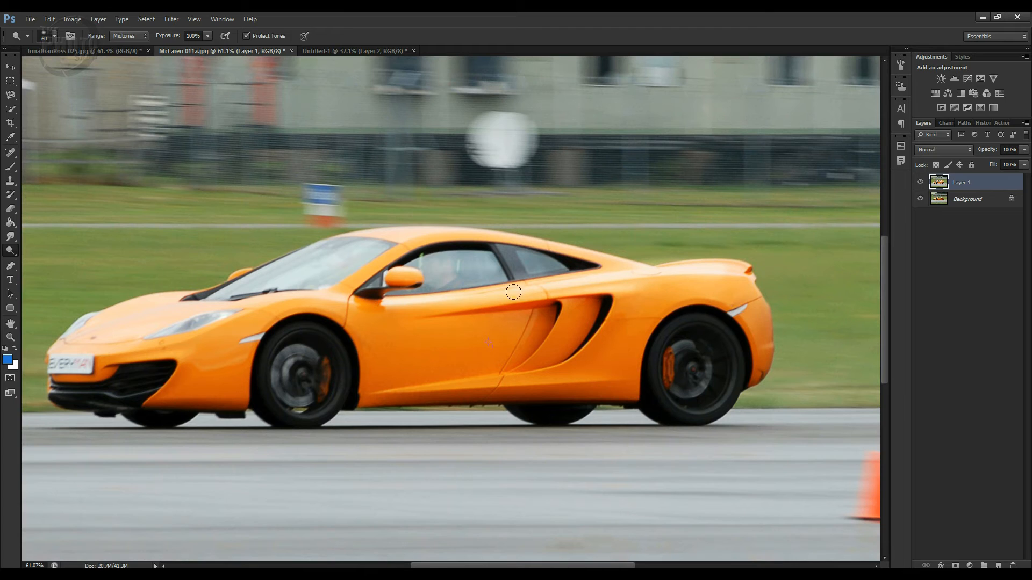
Darken the car's lower front bodywork and windscreen edge with the Burn tool, using Midtones range at 6% exposure
right_click(16, 253)
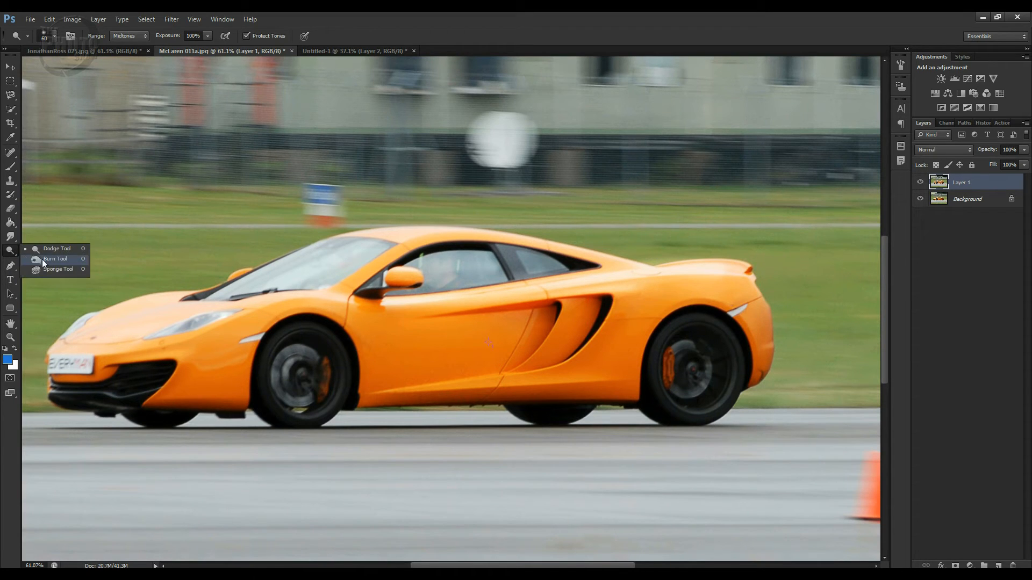
left_click(44, 263)
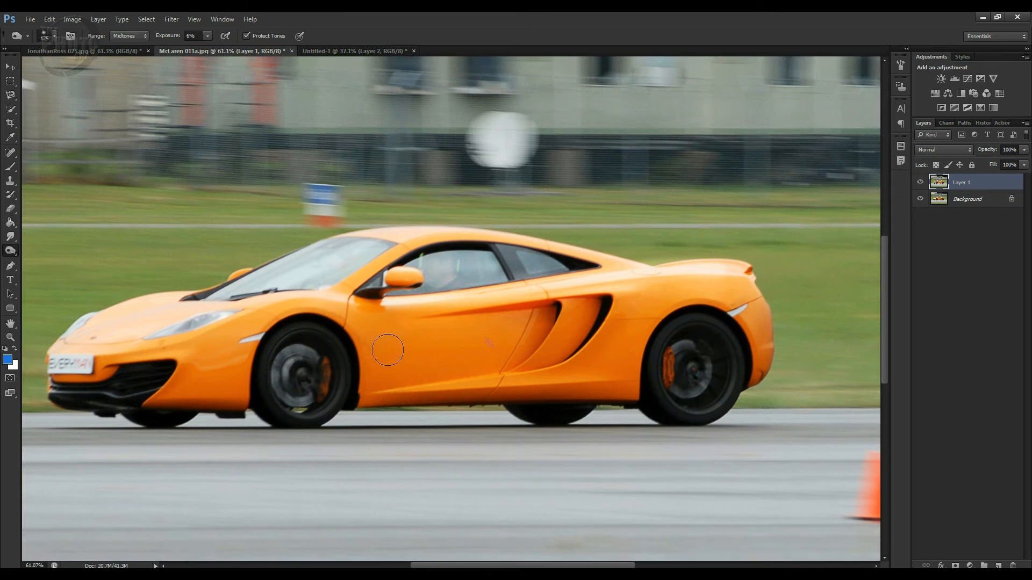
mouse_move(407, 401)
left_mouse_down()
mouse_move(372, 396)
mouse_move(544, 395)
mouse_move(556, 381)
mouse_move(523, 386)
mouse_move(661, 362)
mouse_move(617, 345)
mouse_move(618, 333)
mouse_move(564, 396)
mouse_move(220, 380)
mouse_move(239, 399)
mouse_move(239, 385)
mouse_move(199, 386)
left_mouse_up()
mouse_move(284, 274)
left_mouse_down()
mouse_move(337, 257)
mouse_move(353, 265)
mouse_move(332, 249)
mouse_move(283, 268)
mouse_move(358, 253)
mouse_move(237, 276)
mouse_move(320, 275)
mouse_move(300, 272)
mouse_move(336, 254)
left_mouse_up()
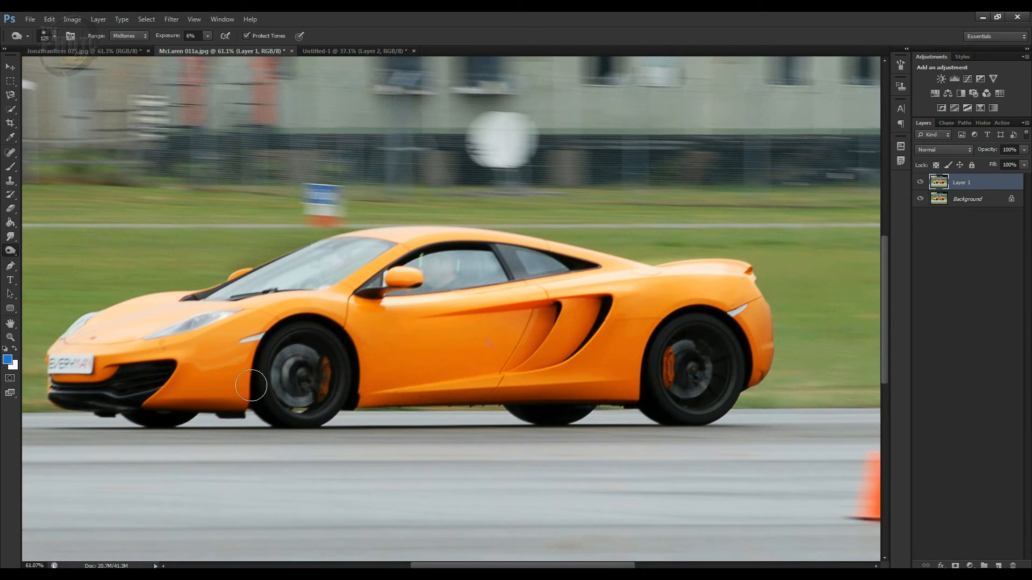
Switch to the Sponge tool in Desaturate mode at 50% flow
right_click(14, 256)
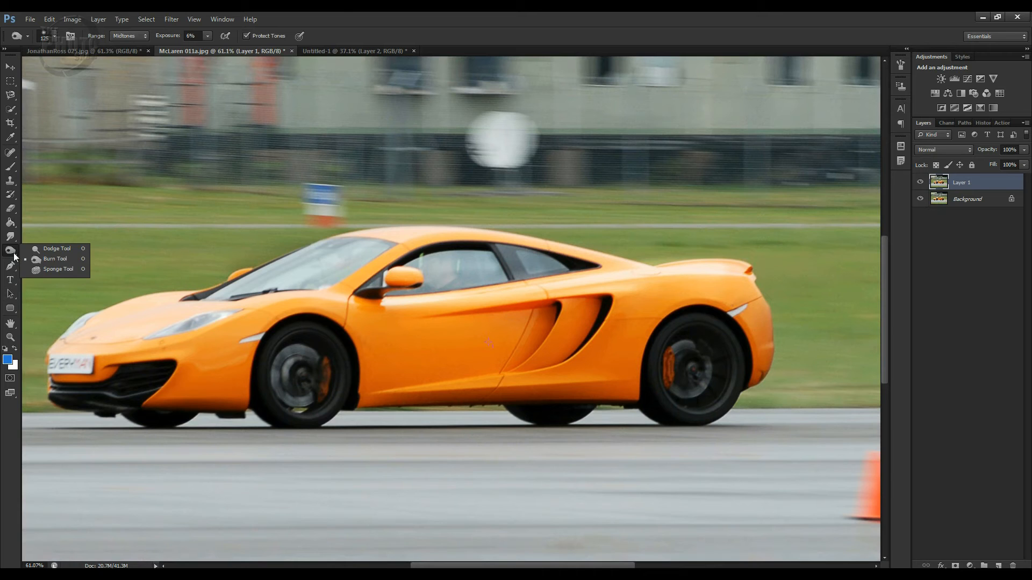
left_click(63, 269)
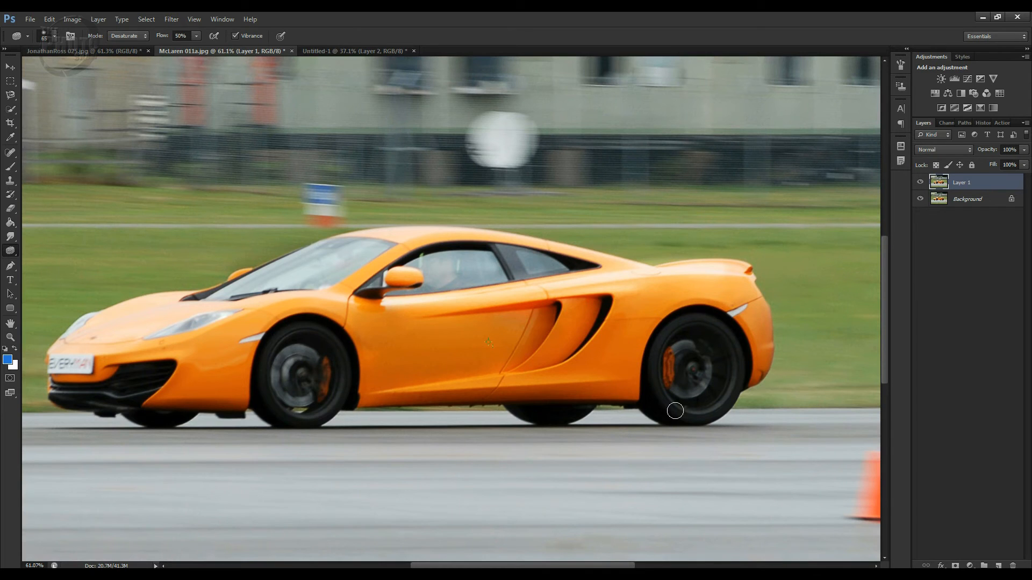
Delete the retouched Layer 1 and create a fresh duplicate of the Background layer
key("ctrl+0")
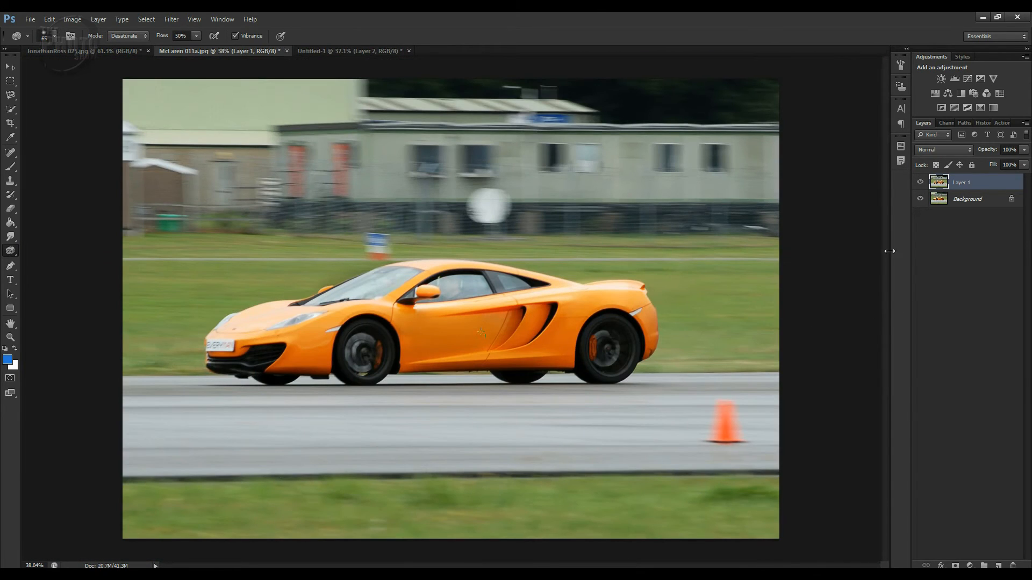
left_click_drag(981, 183, 1015, 566)
left_click_drag(995, 185, 1013, 565)
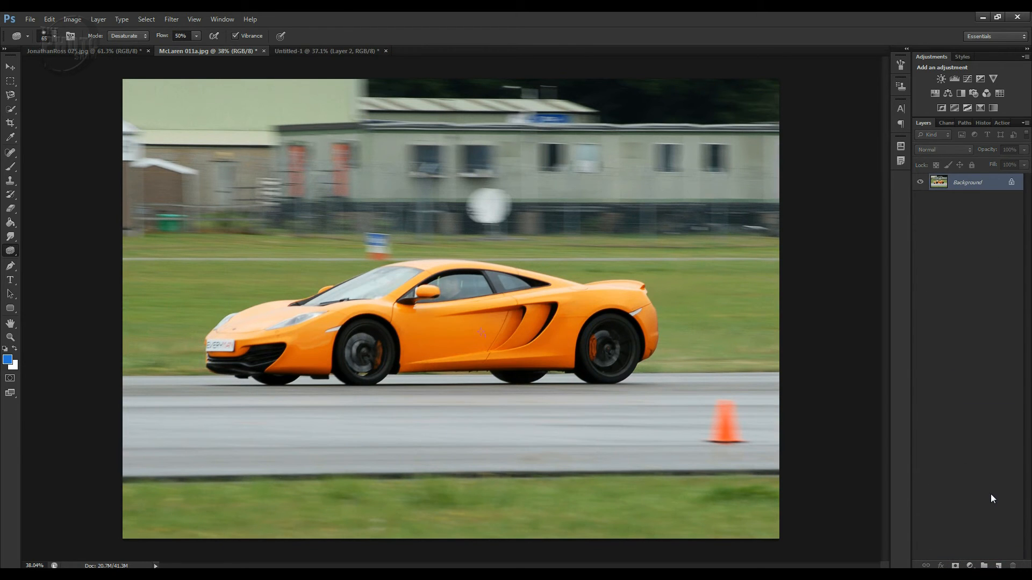
key("ctrl+z")
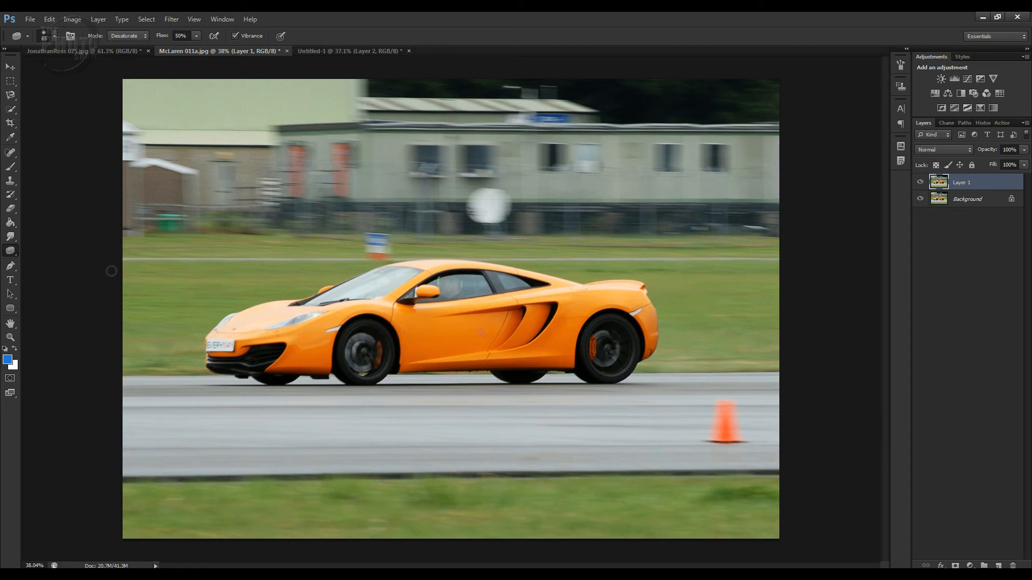
Draw a Pen tool path along the car's rear roofline and fit it to the curve with extra anchor points
left_click(11, 271)
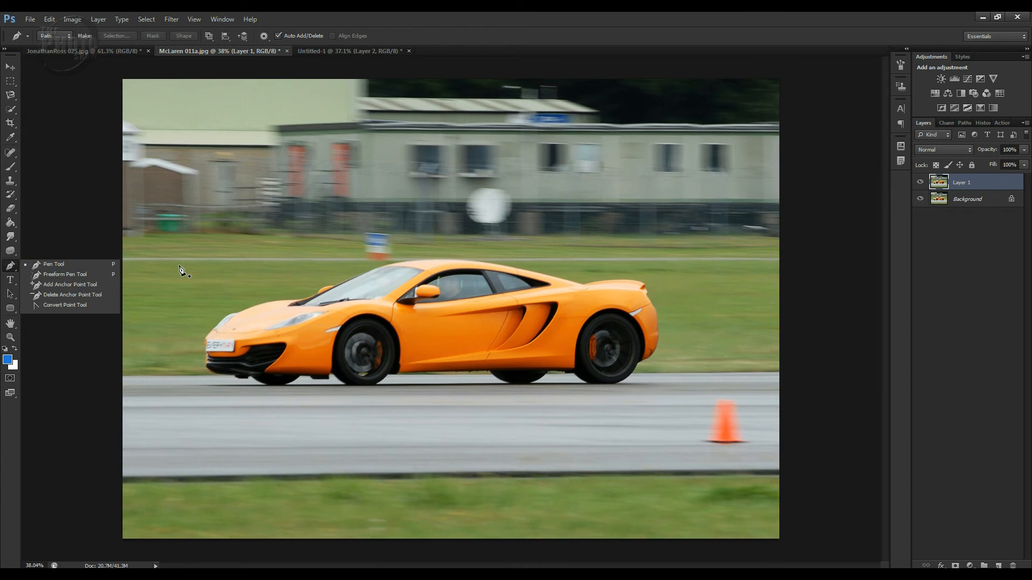
left_click(62, 264)
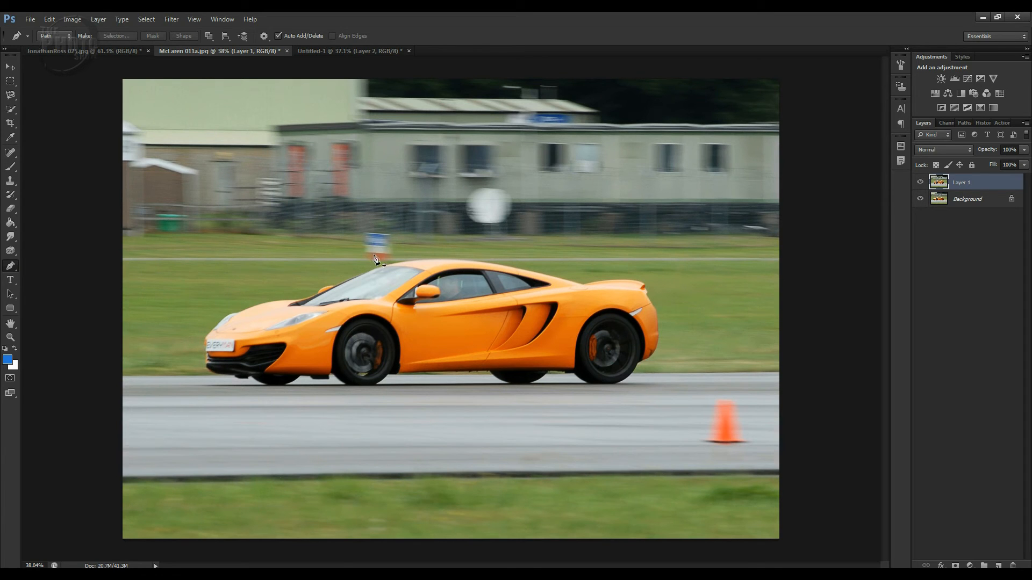
key("z")
left_click_drag(472, 232, 651, 368)
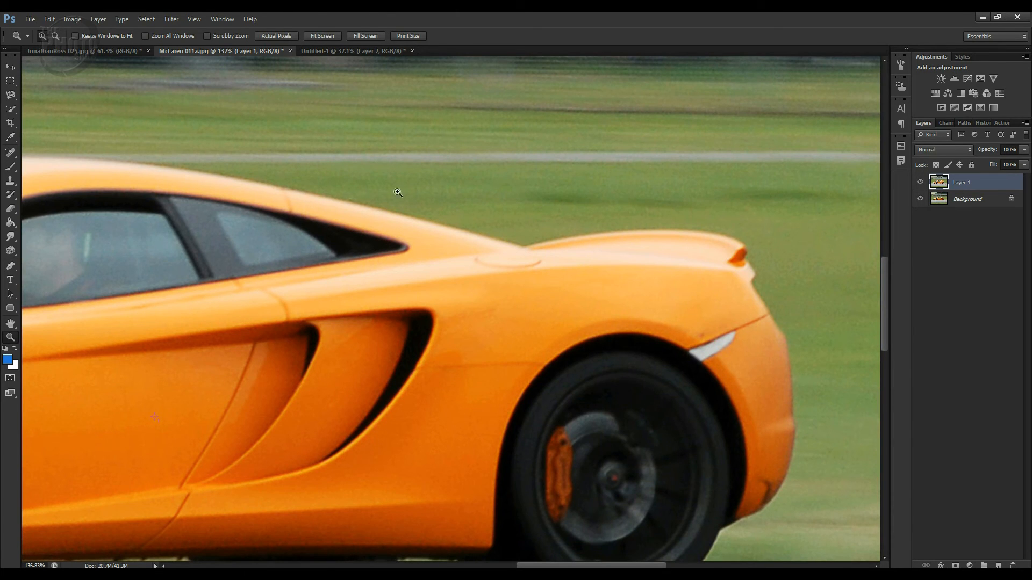
key("p")
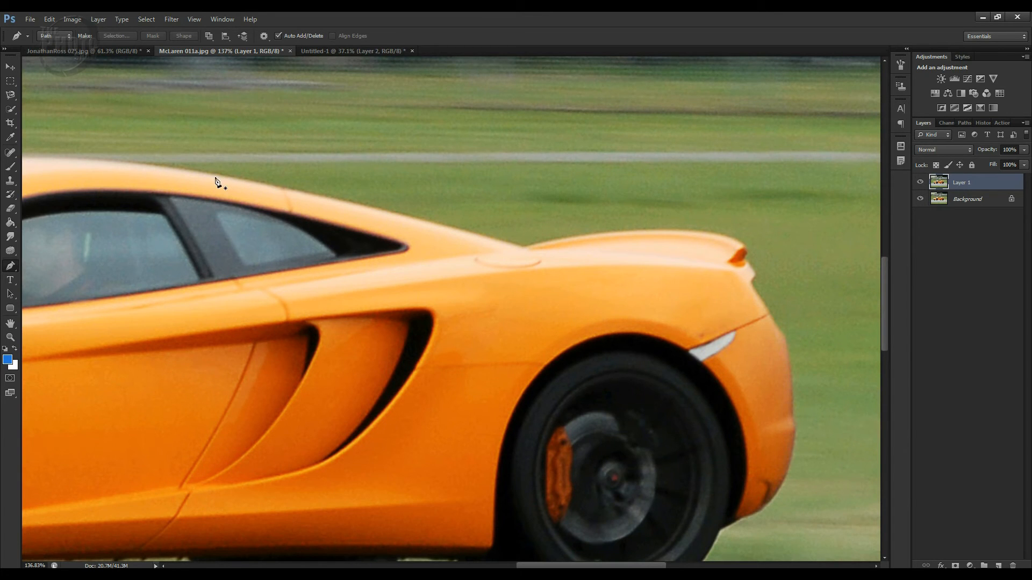
left_click(152, 164)
left_click(300, 192)
left_click(325, 197)
left_click_drag(227, 176, 227, 173)
left_click_drag(267, 175, 265, 175)
Discard the Pen path on the roofline and restore a clean Layer 1 above the Background
key("ctrl+0")
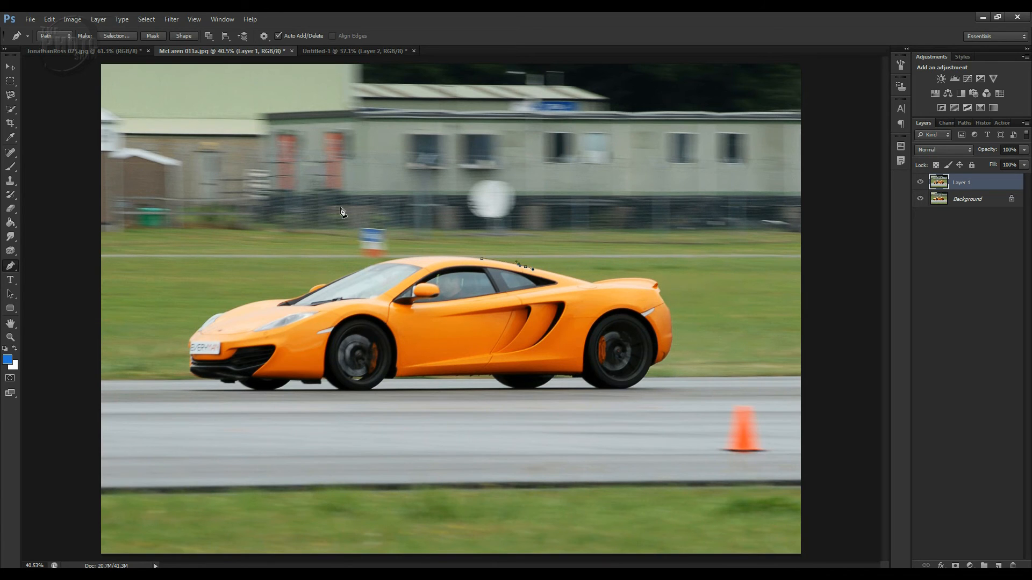
left_click_drag(997, 186, 1016, 567)
key("ctrl+alt+z")
key("ctrl+alt+z")
Add the white text ZOOM in 18 pt Impact over the buildings behind the front of the car
left_click(13, 284)
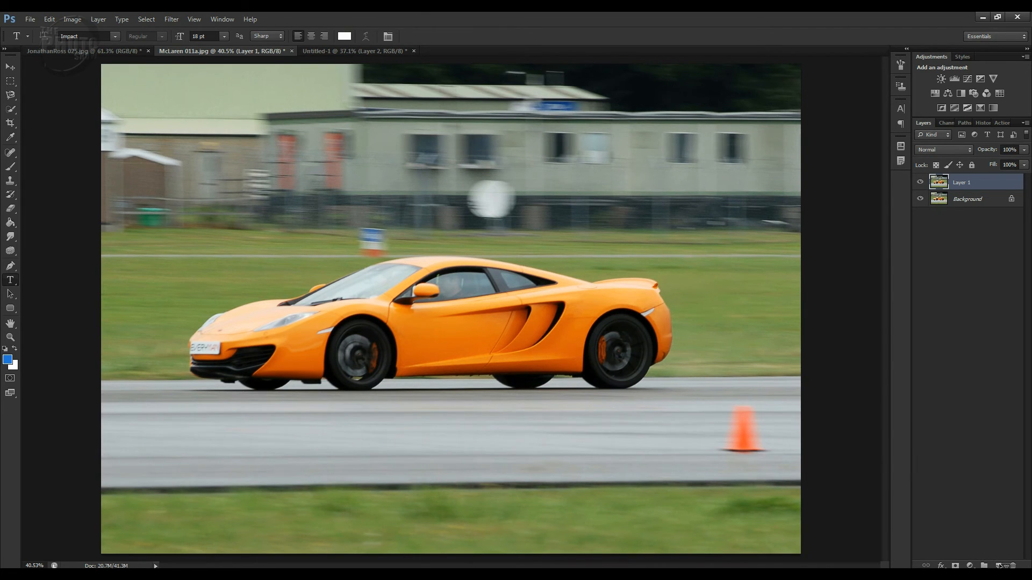
left_click(192, 175)
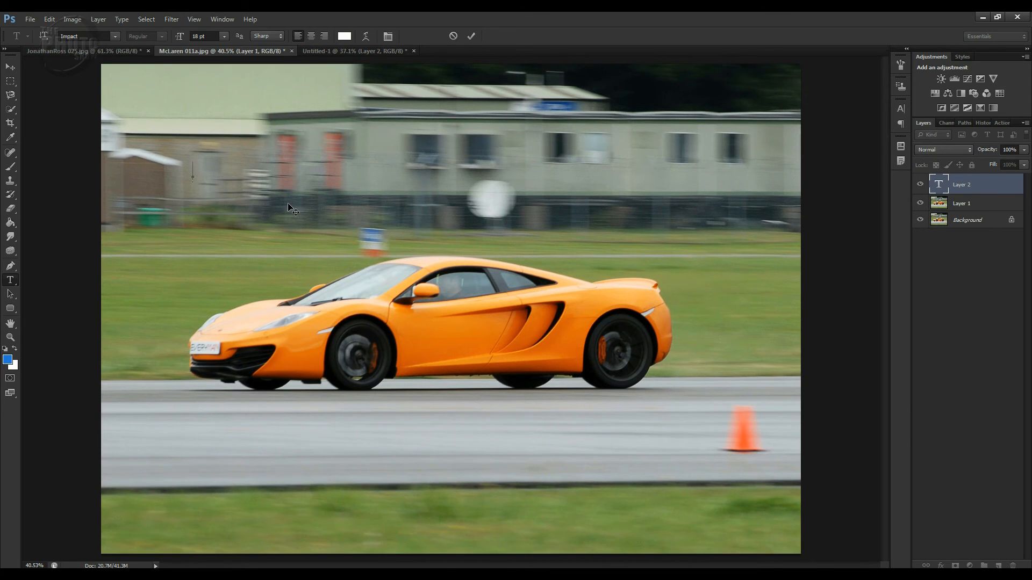
type("T")
type("OOM")
left_click(115, 37)
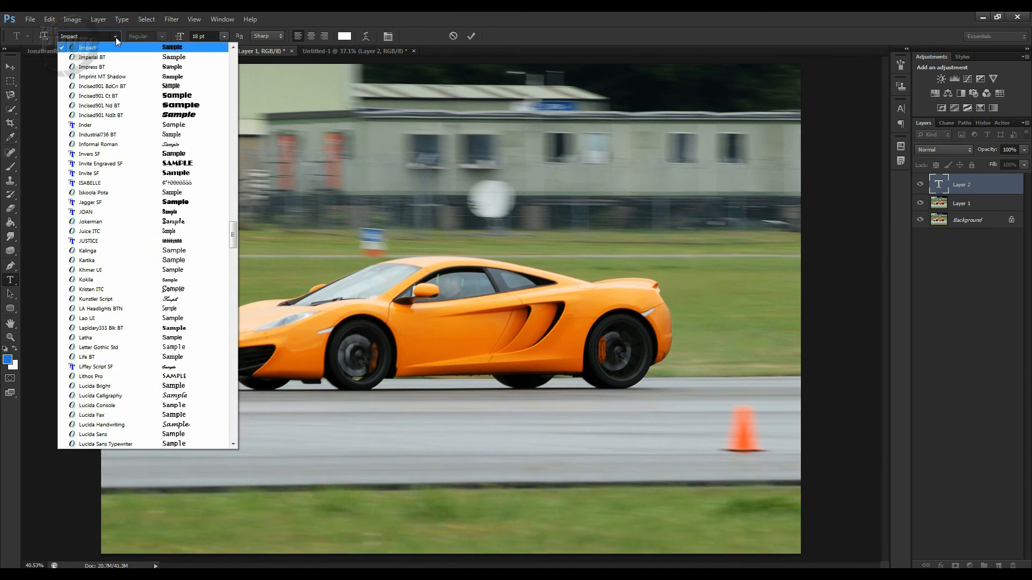
left_click(103, 34)
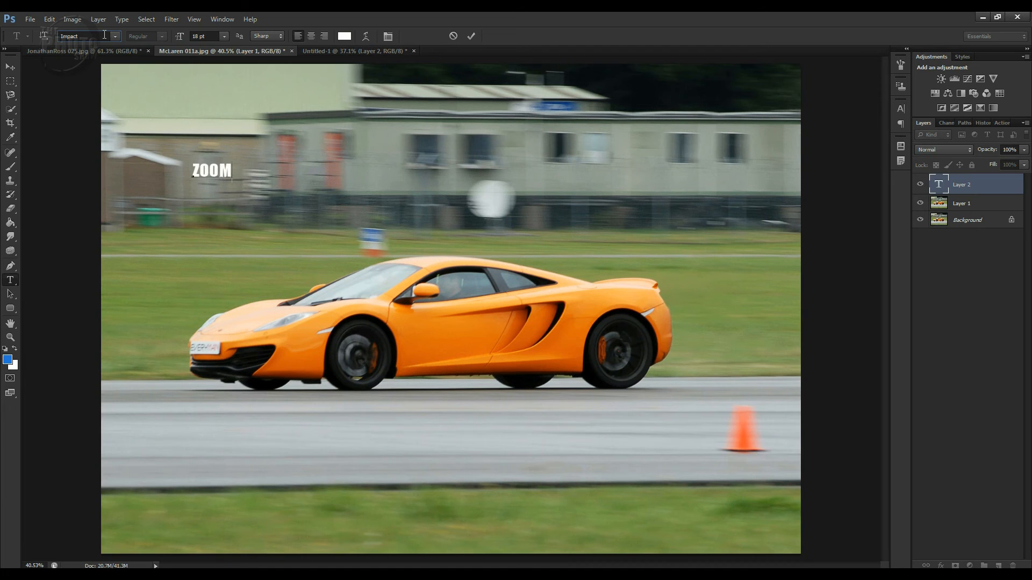
Commit the ZOOM text layer and set its font size to 48 pt
left_click(223, 37)
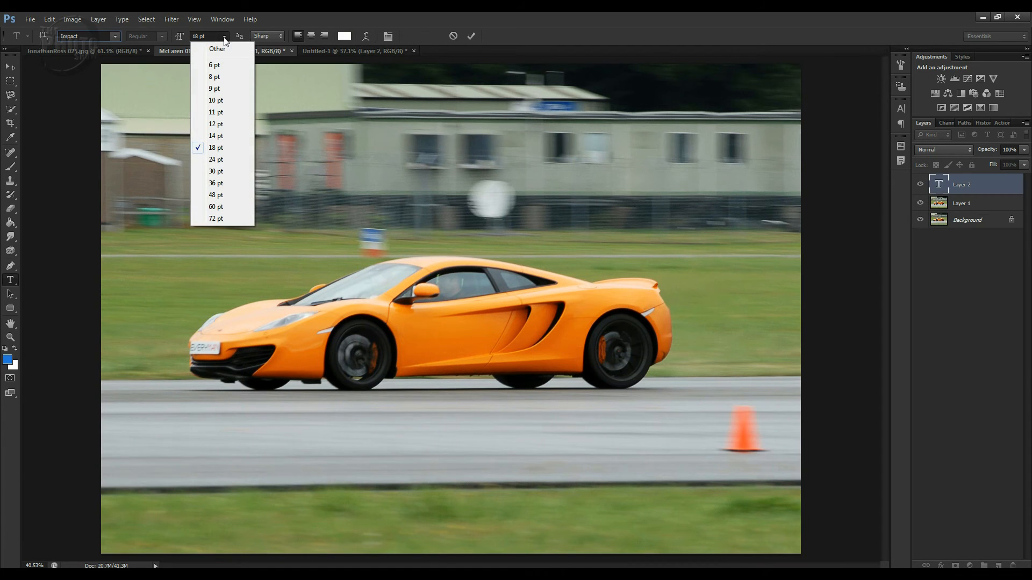
left_click(221, 195)
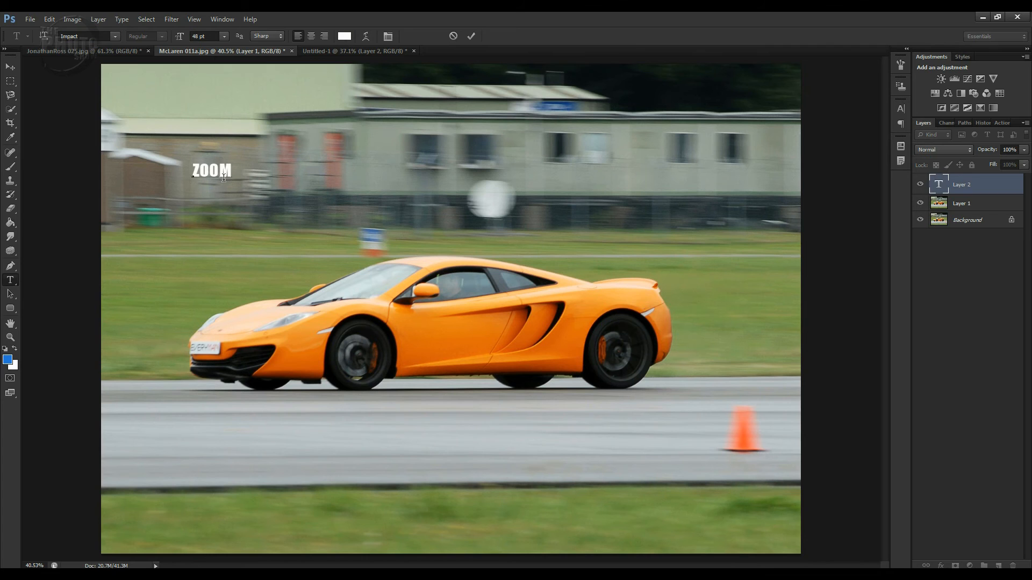
left_click(225, 37)
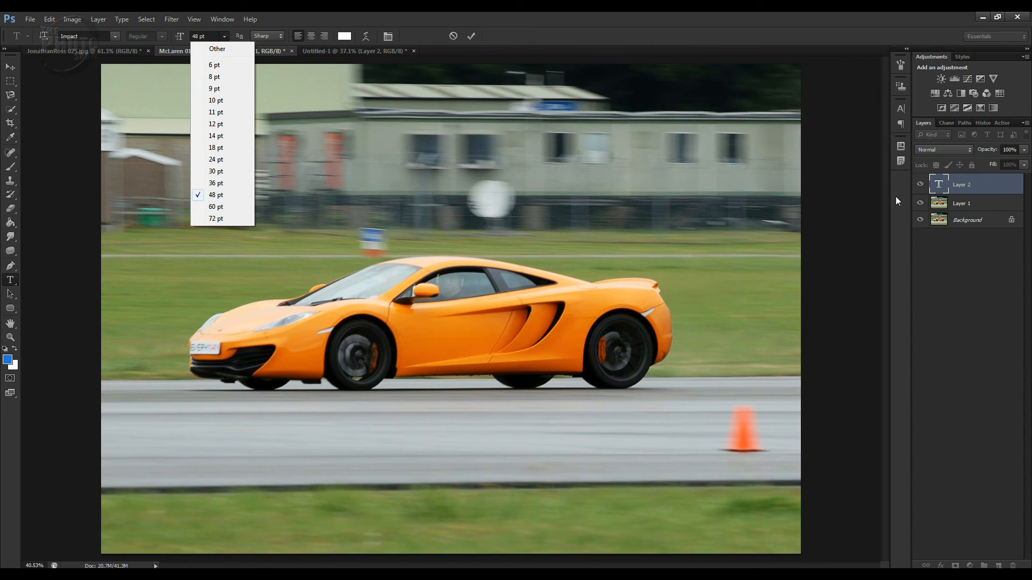
left_click(967, 185)
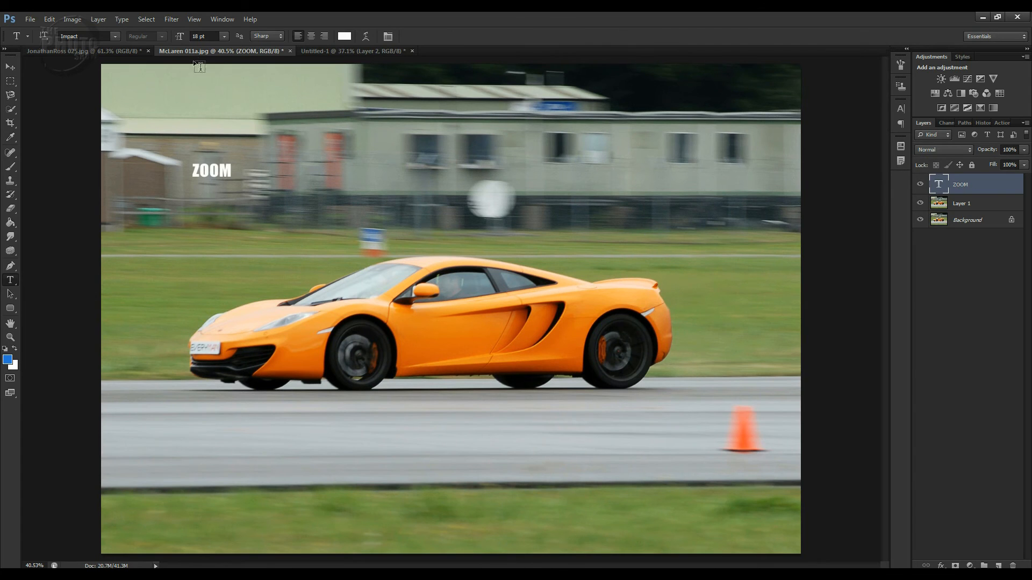
left_click(223, 37)
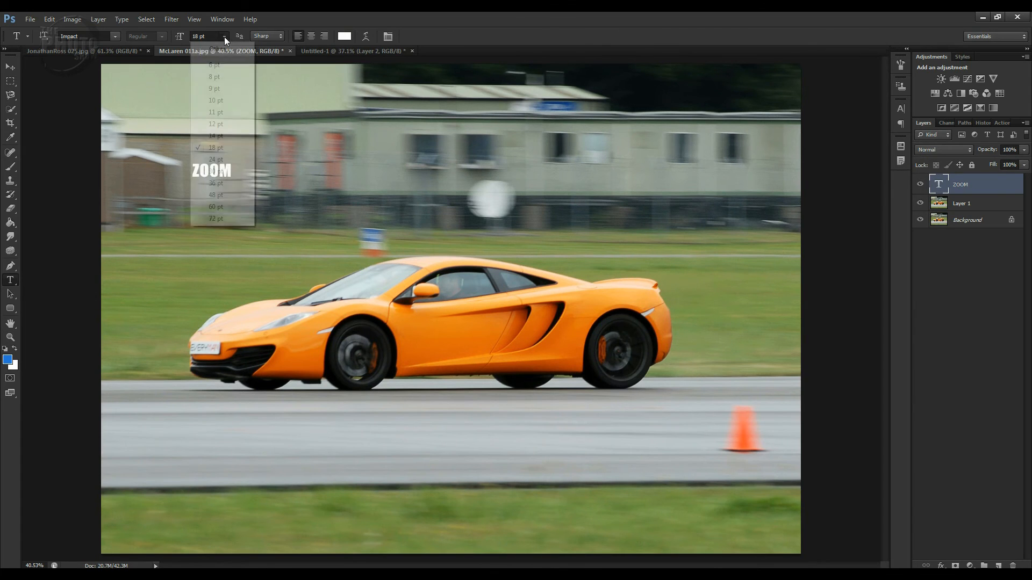
left_click(216, 195)
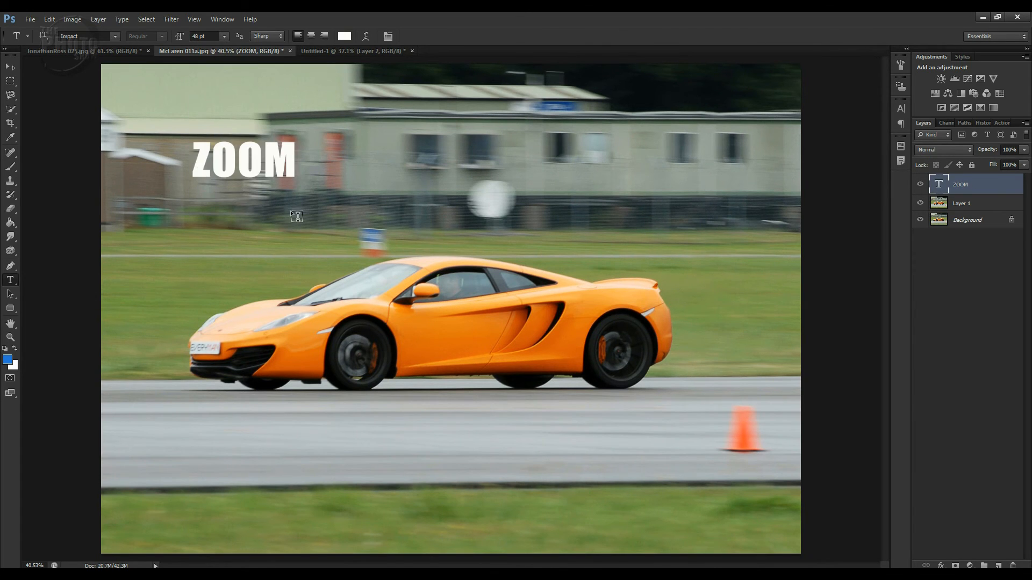
Keep the Sharp anti-aliasing and set the ZOOM text colour to red, f81349
left_click(278, 38)
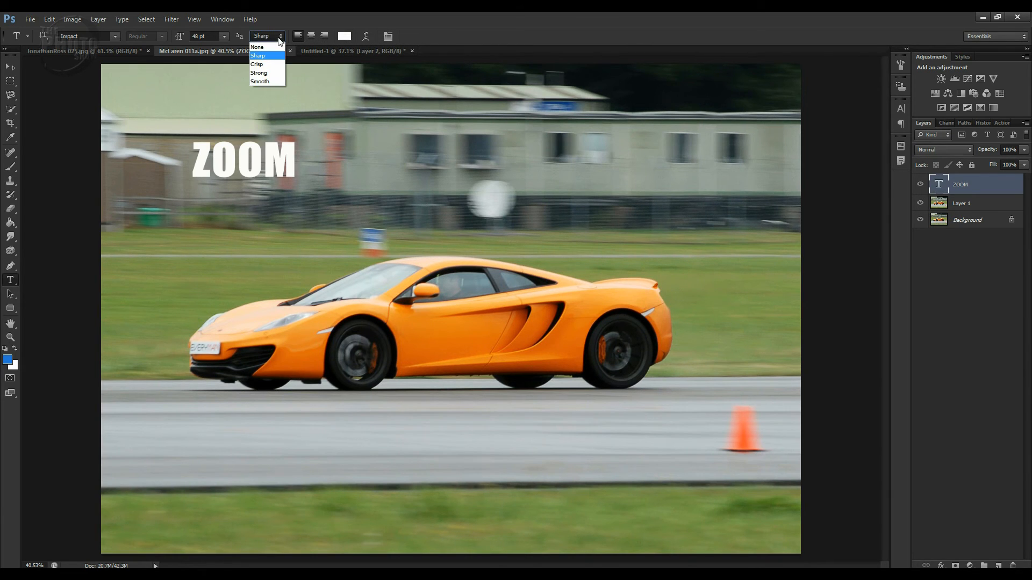
left_click(269, 34)
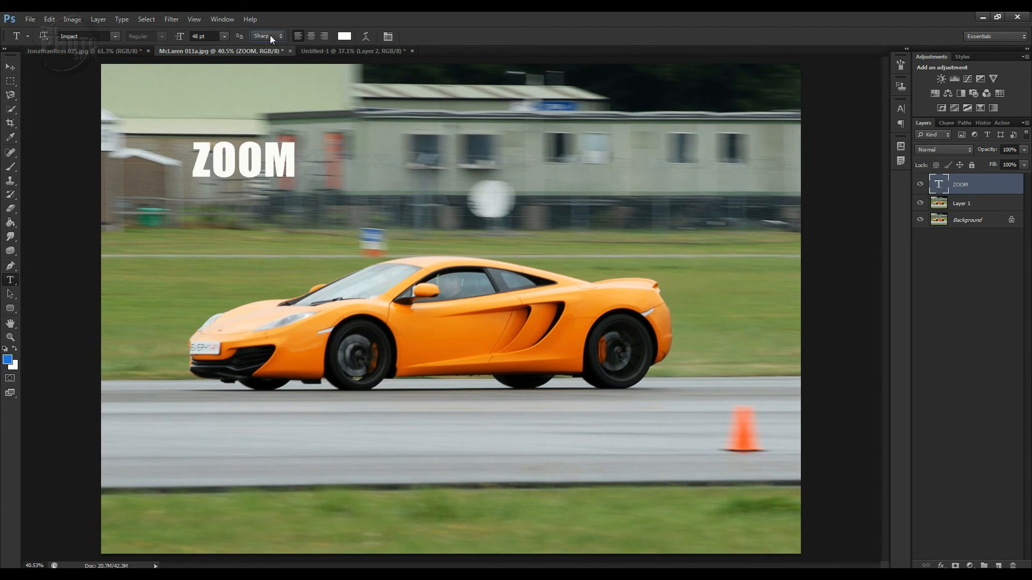
left_click(343, 37)
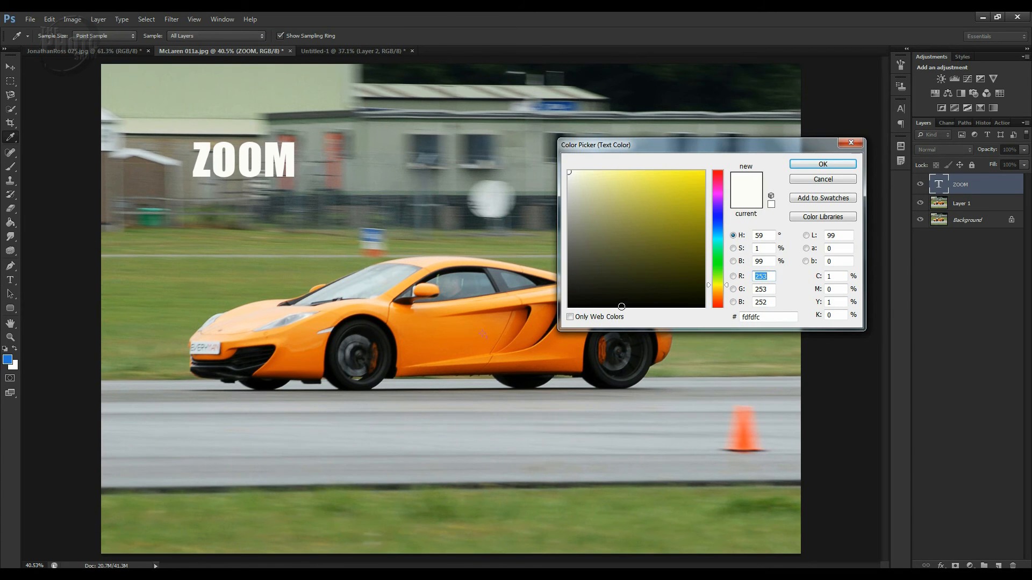
left_click(716, 291)
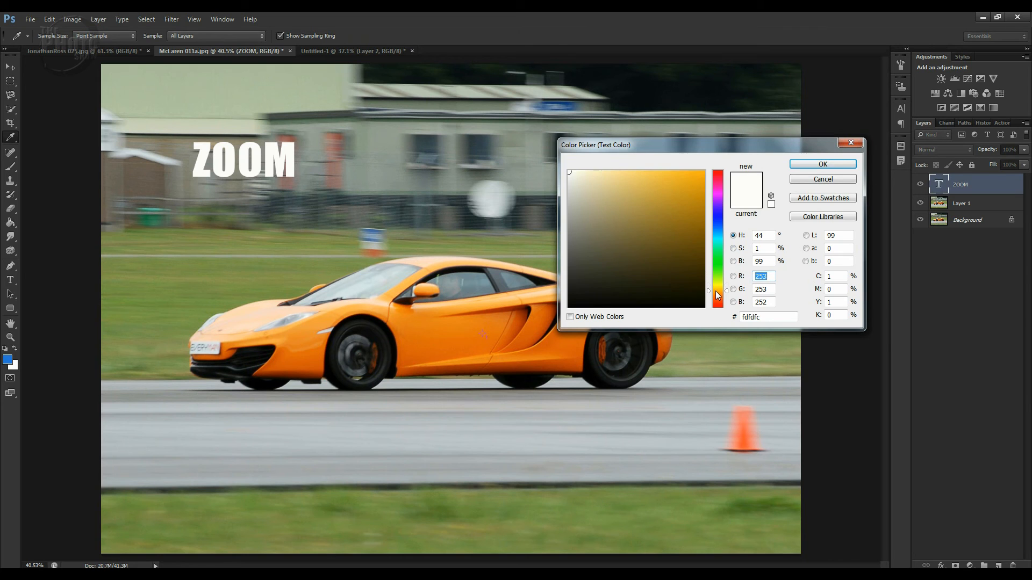
left_click(718, 177)
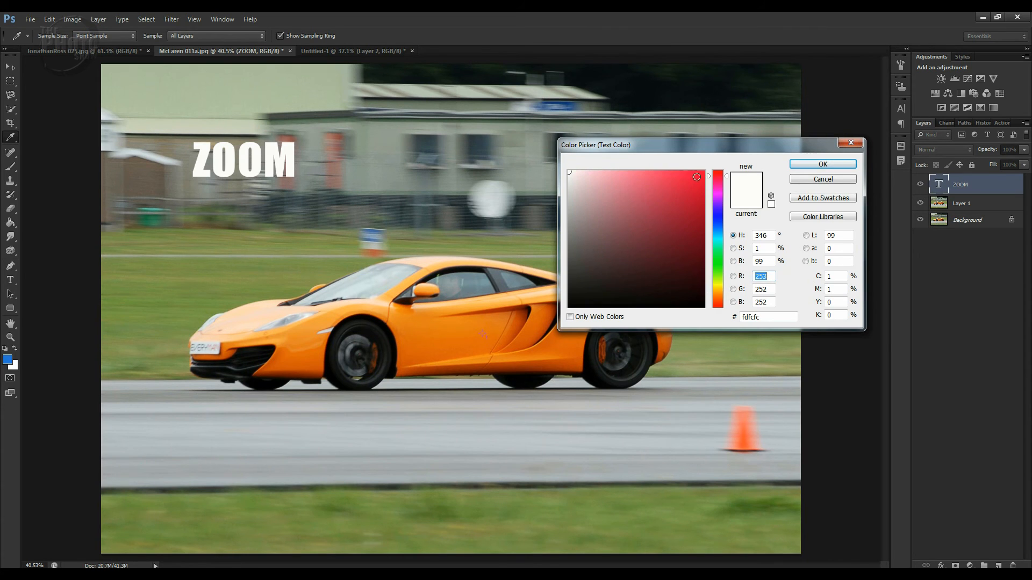
left_click(694, 175)
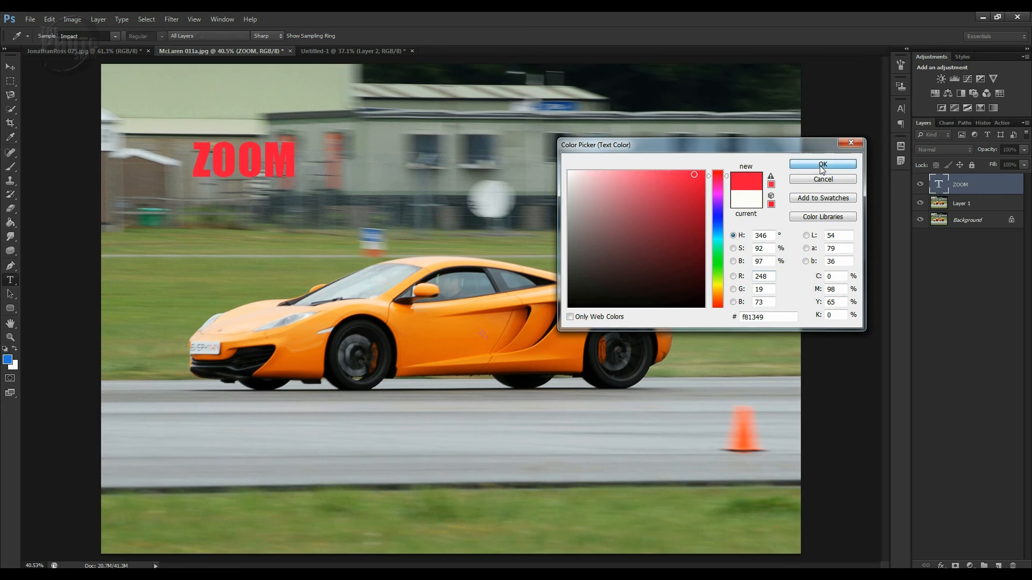
left_click(822, 164)
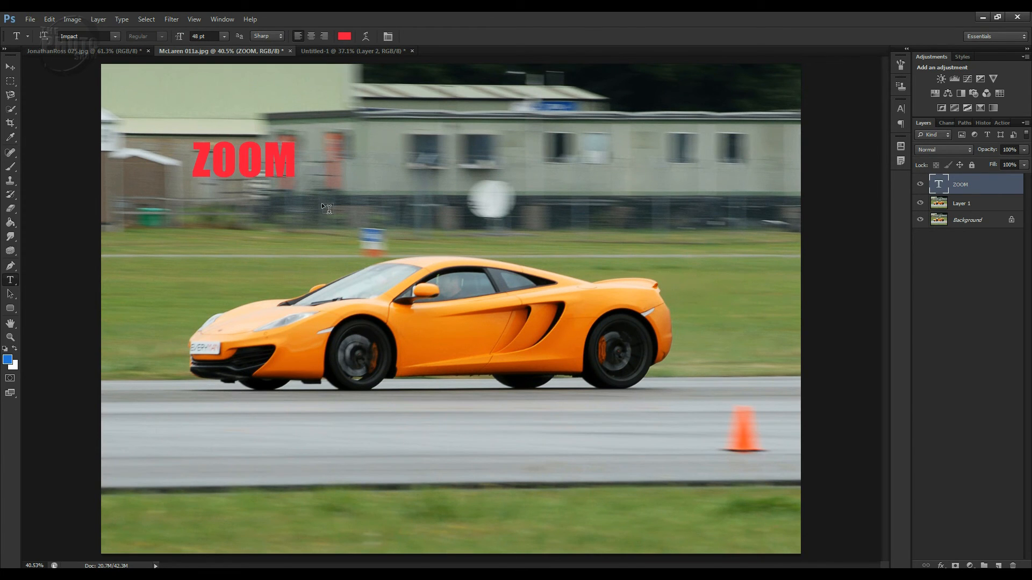
Move the red ZOOM text onto the track below the car, and delete its layer
key("v")
left_click_drag(266, 166, 487, 351)
left_click_drag(488, 391, 488, 424)
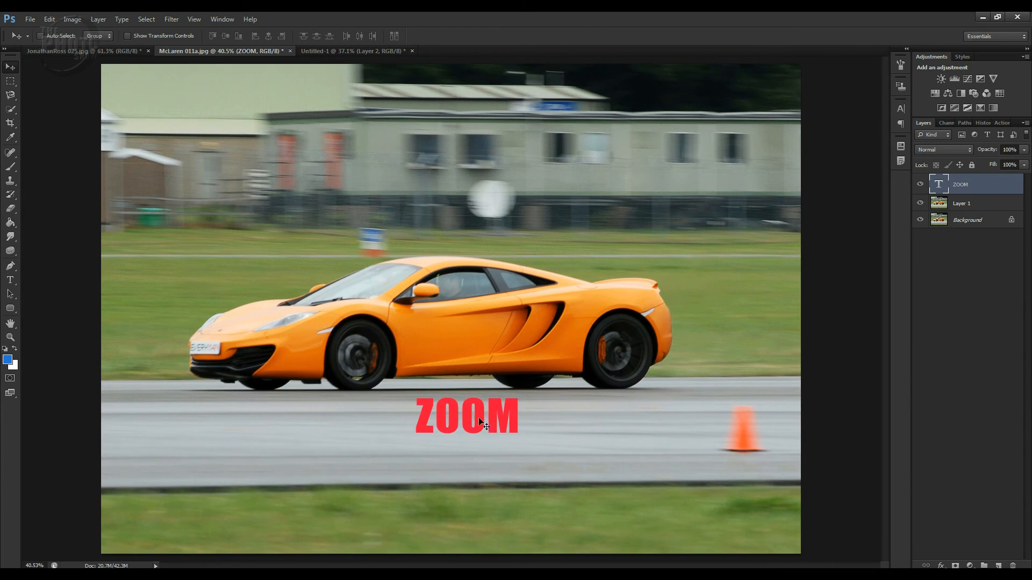
left_click_drag(993, 193, 1012, 566)
Add vertical ZOOM text in 48 pt Impact over the buildings above the car's front, commit it, and delete its layer
left_click(11, 280)
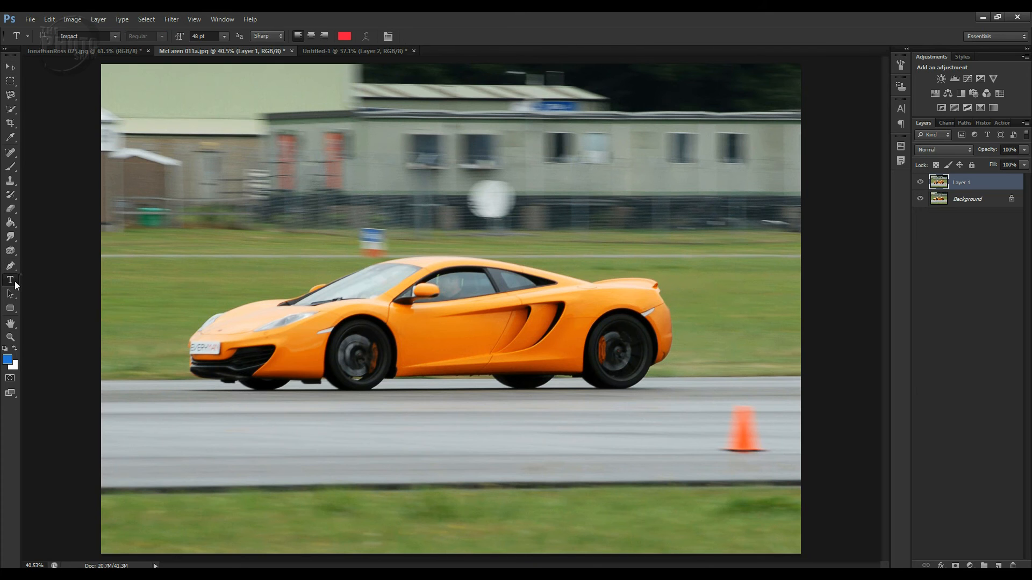
right_click(16, 285)
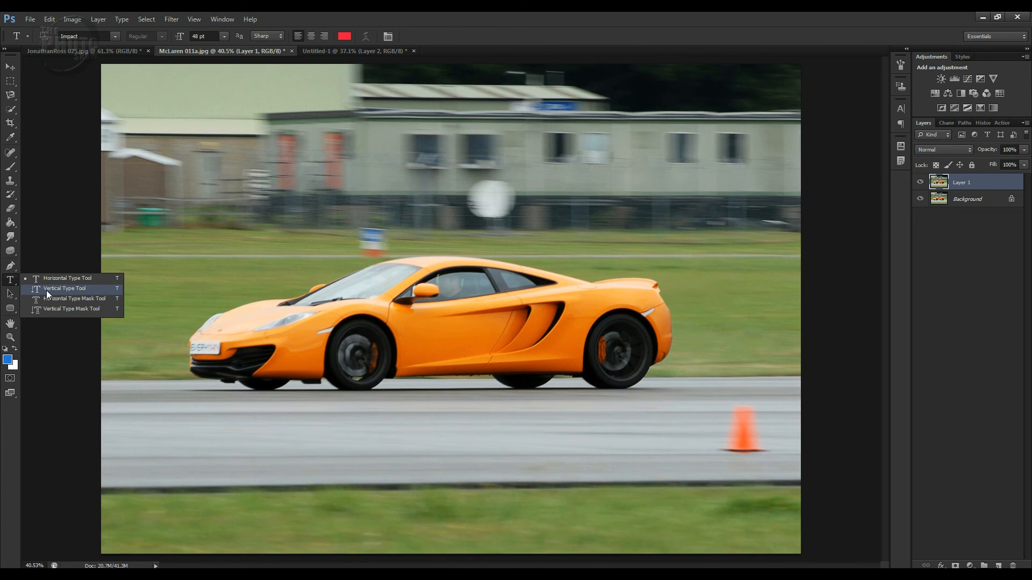
left_click(46, 290)
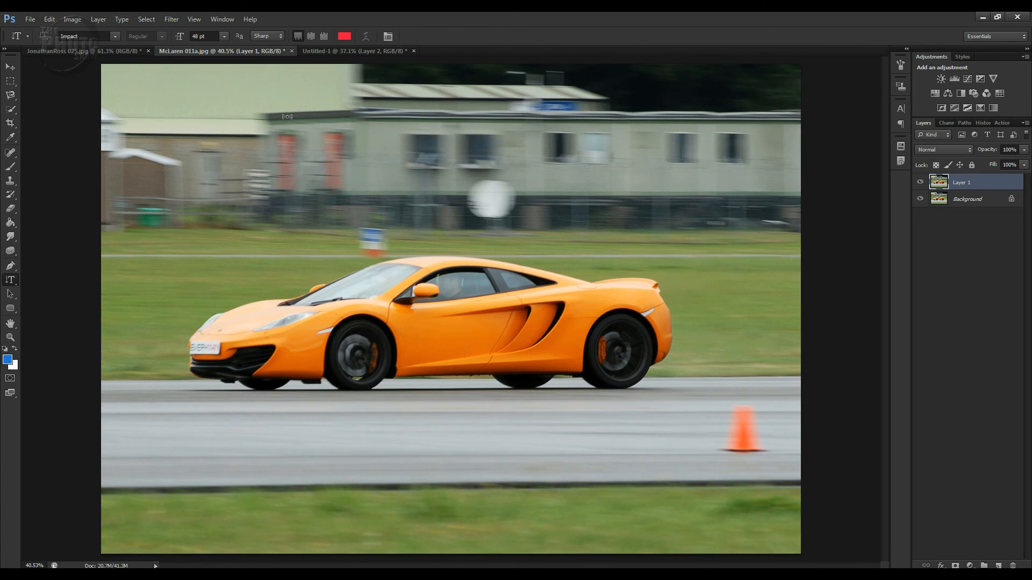
left_click(181, 124)
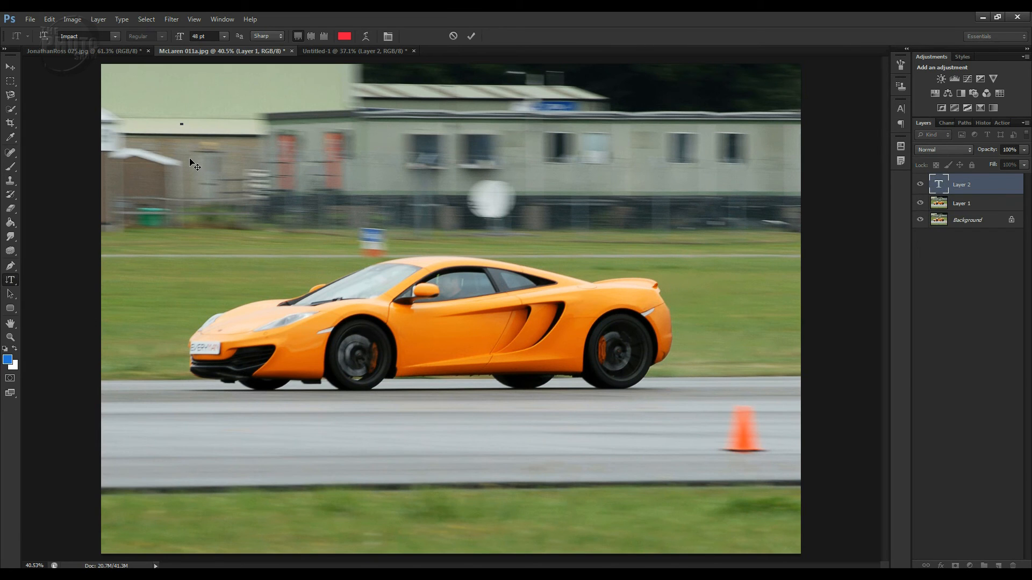
type("ZOOM")
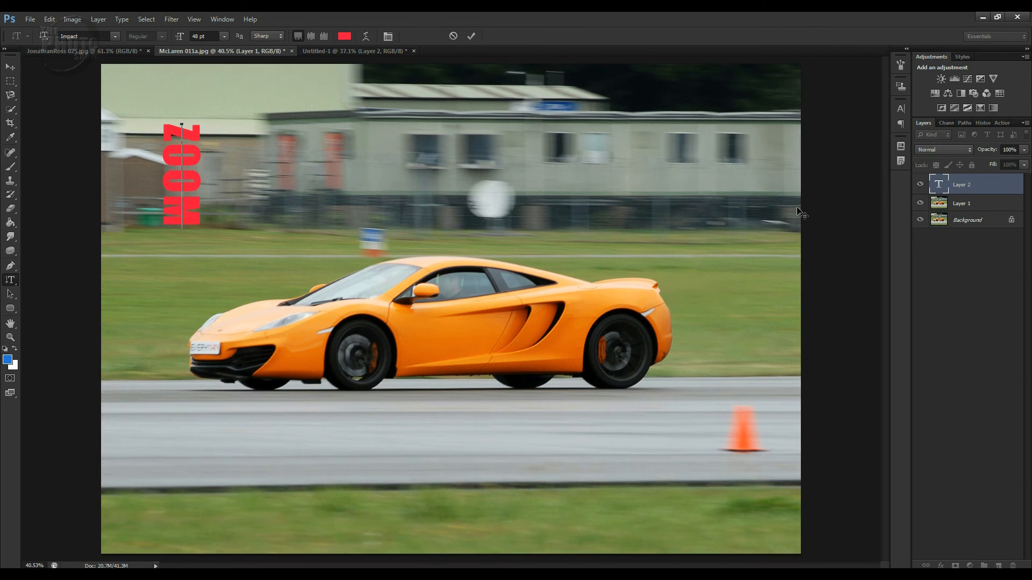
left_click(1000, 187)
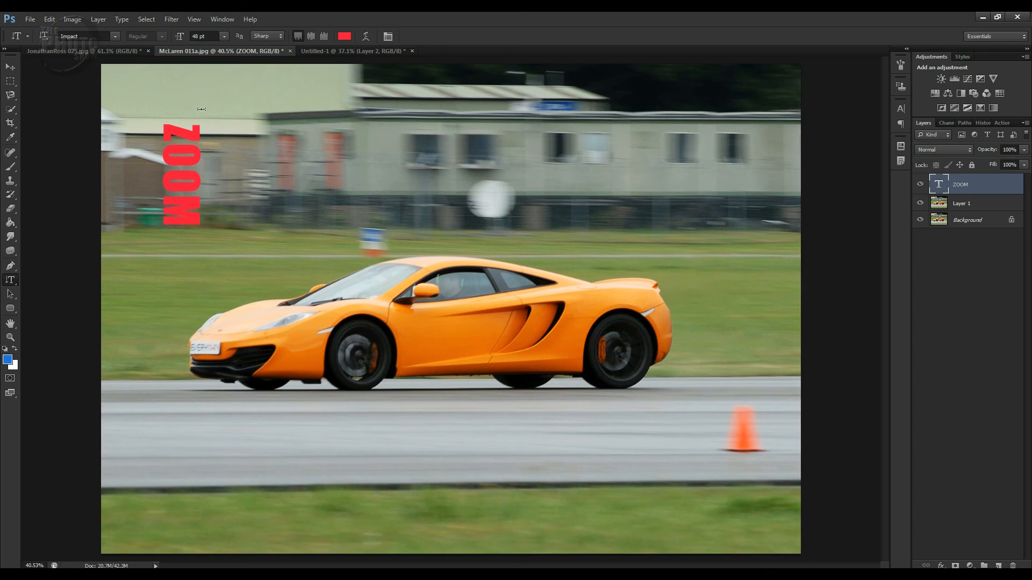
left_click_drag(989, 186, 1017, 565)
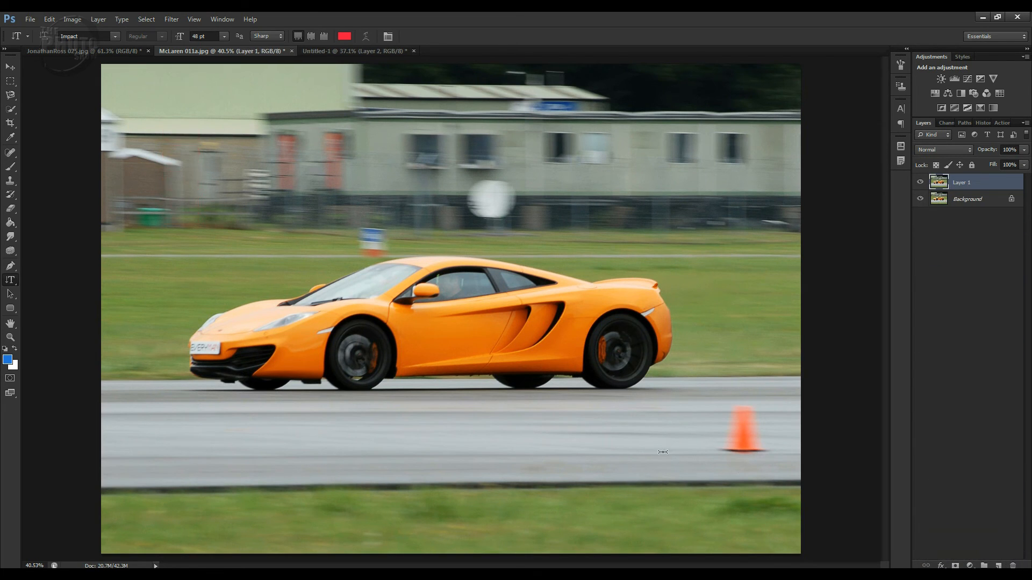
Create a ZOOM-shaped selection over the car's door with the Horizontal Type Mask tool, in 48 pt Impact
left_click(14, 285)
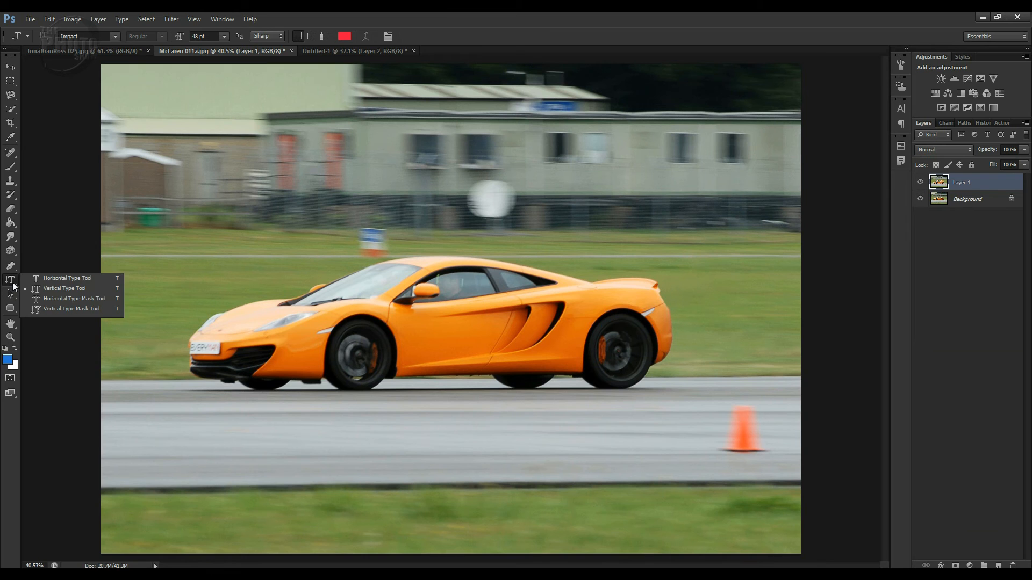
left_click(63, 300)
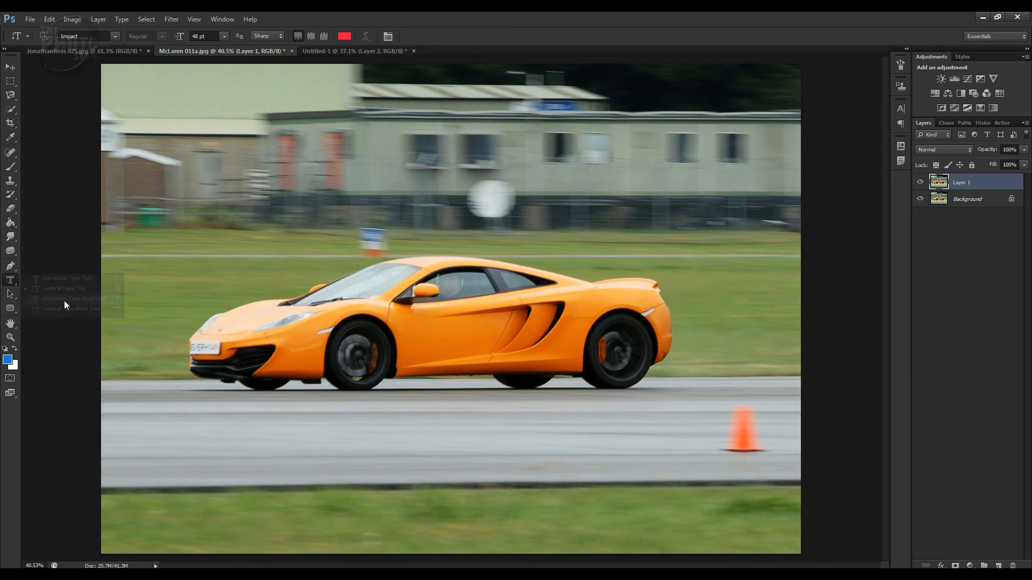
left_click(394, 323)
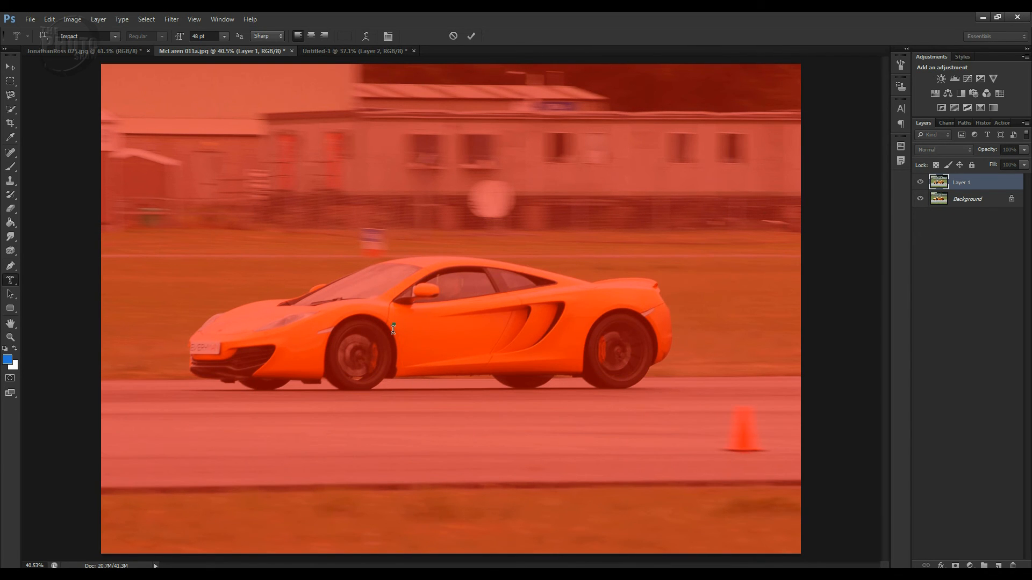
type("ZOO")
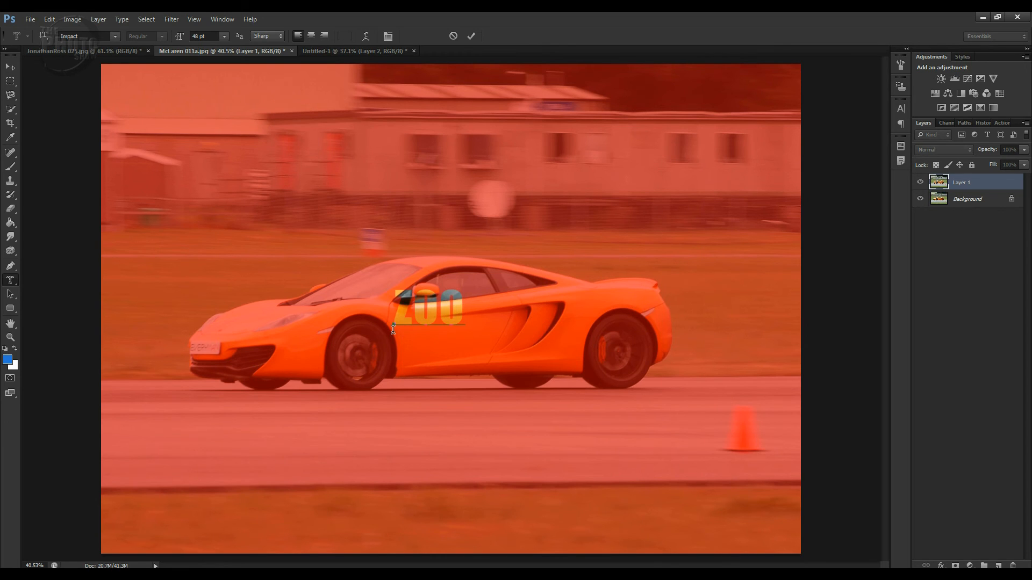
type("O")
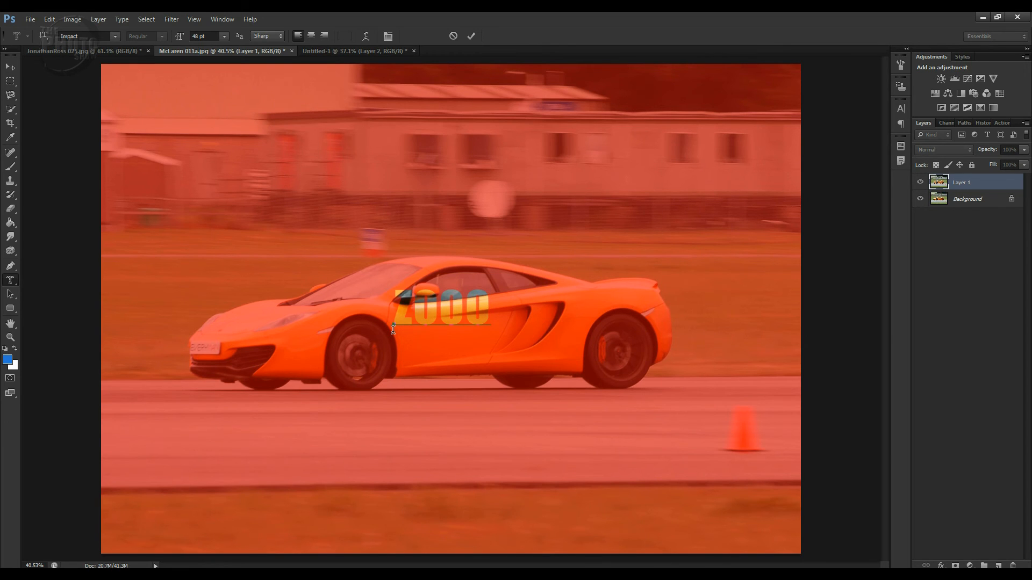
key("BackSpace")
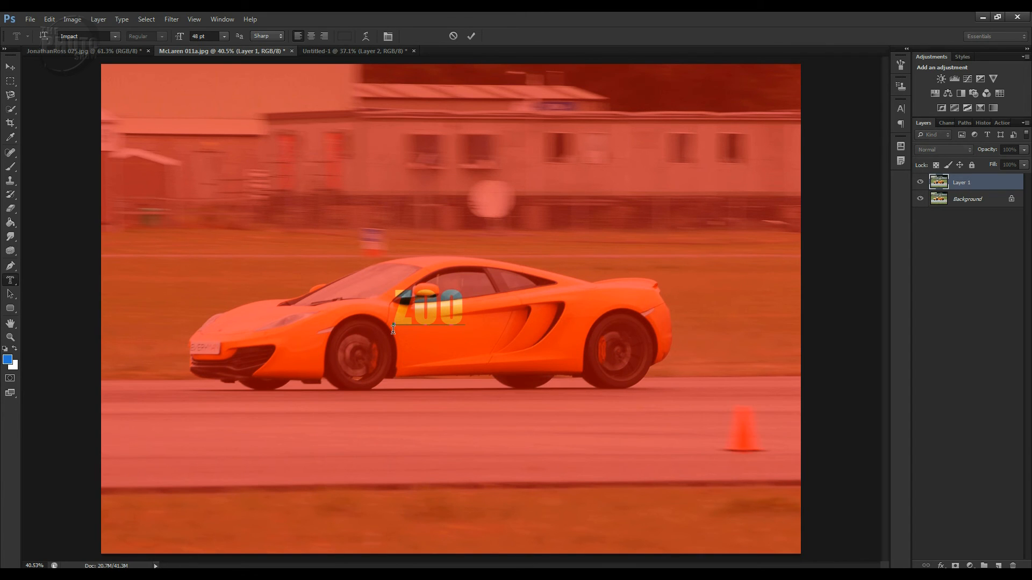
type("M")
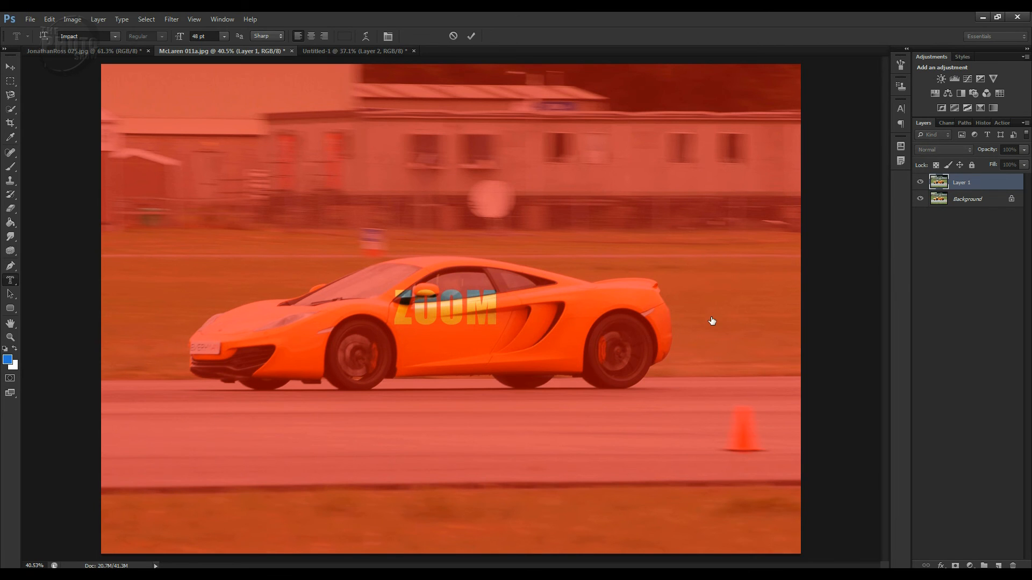
key("Escape")
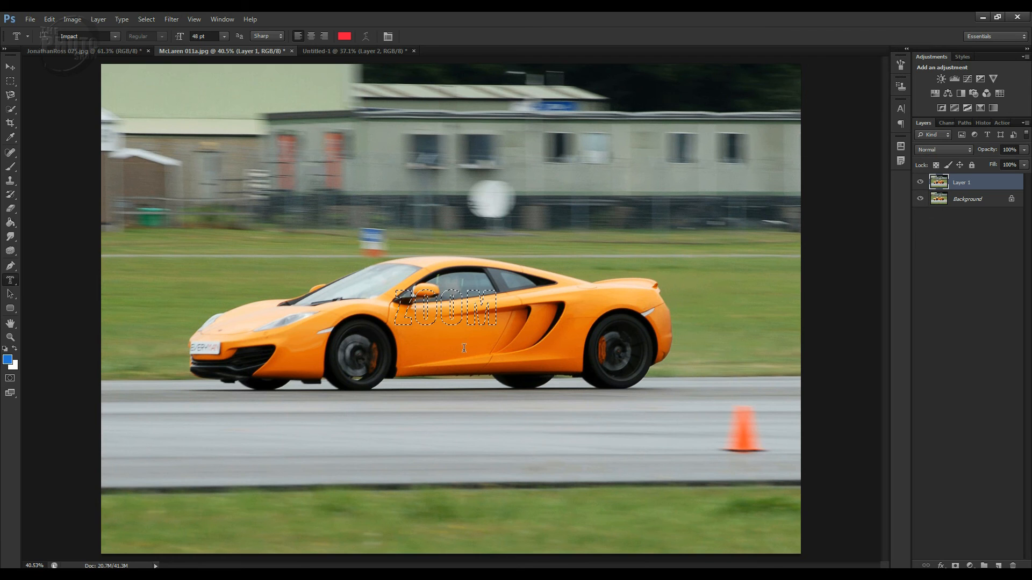
Move the pixels inside the ZOOM selection down onto the track below the car, and deselect
key("v")
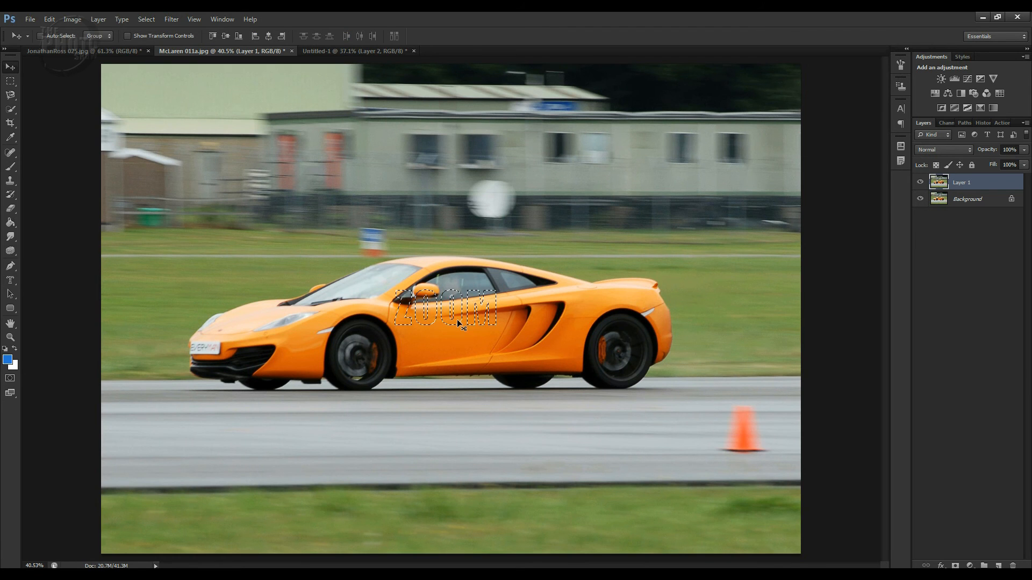
left_click_drag(457, 320, 473, 446)
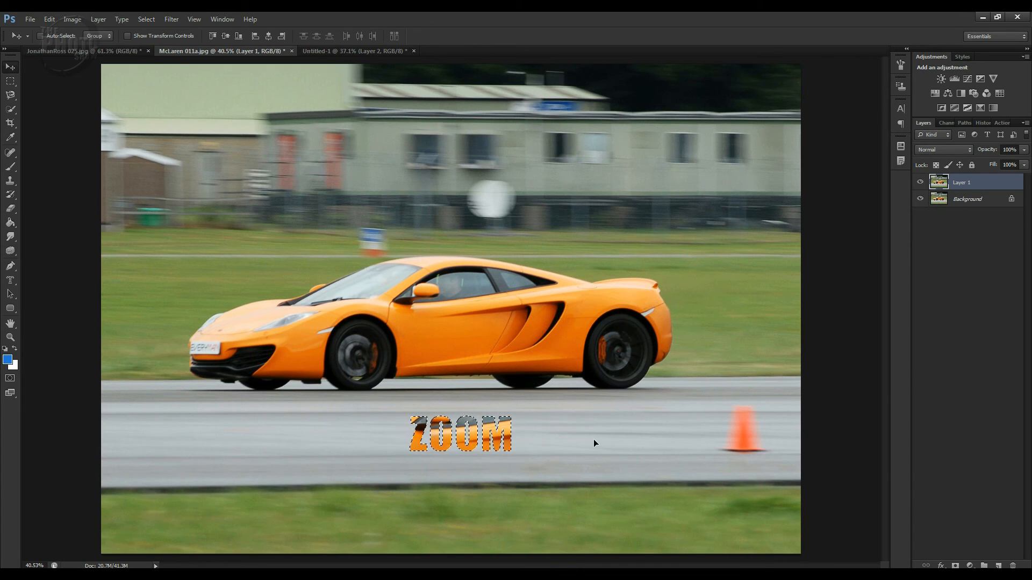
key("ctrl+d")
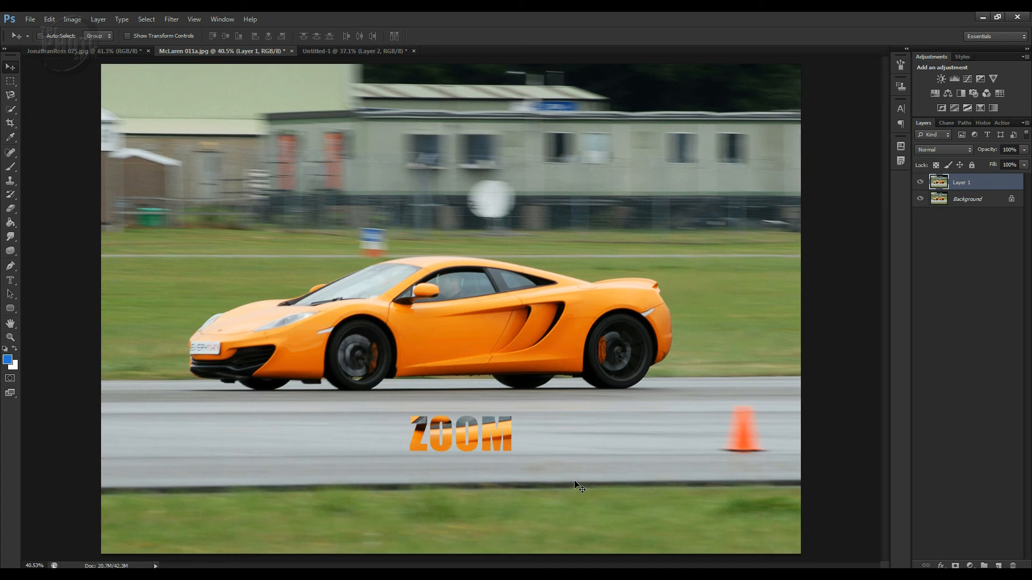
Undo the deselection, the moved ZOOM cut-out and the type mask selection on Layer 1
key("ctrl+alt+z")
key("ctrl+alt+z")
key("ctrl+alt+z")
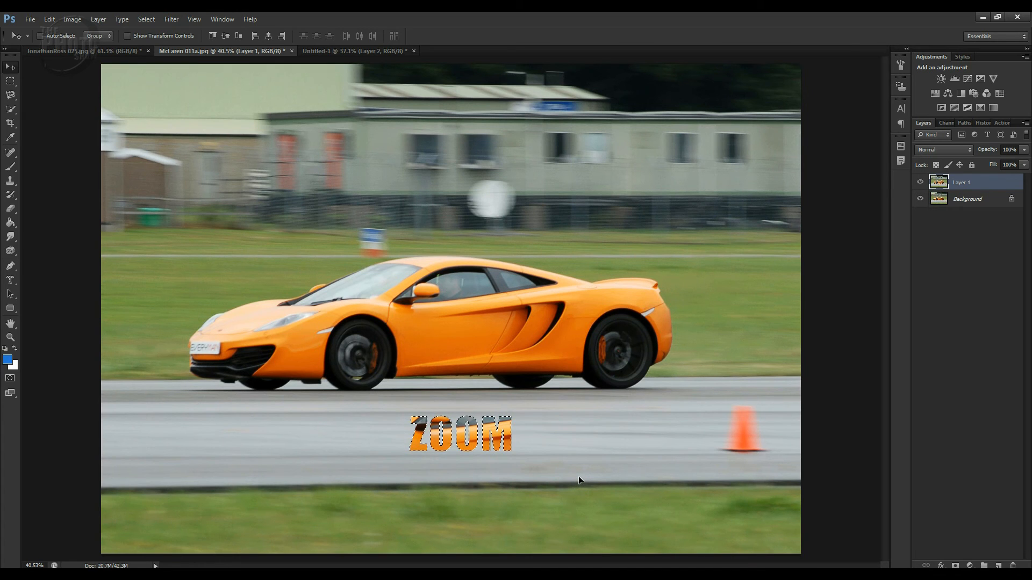
key("ctrl+alt+z")
key("ctrl+alt+z")
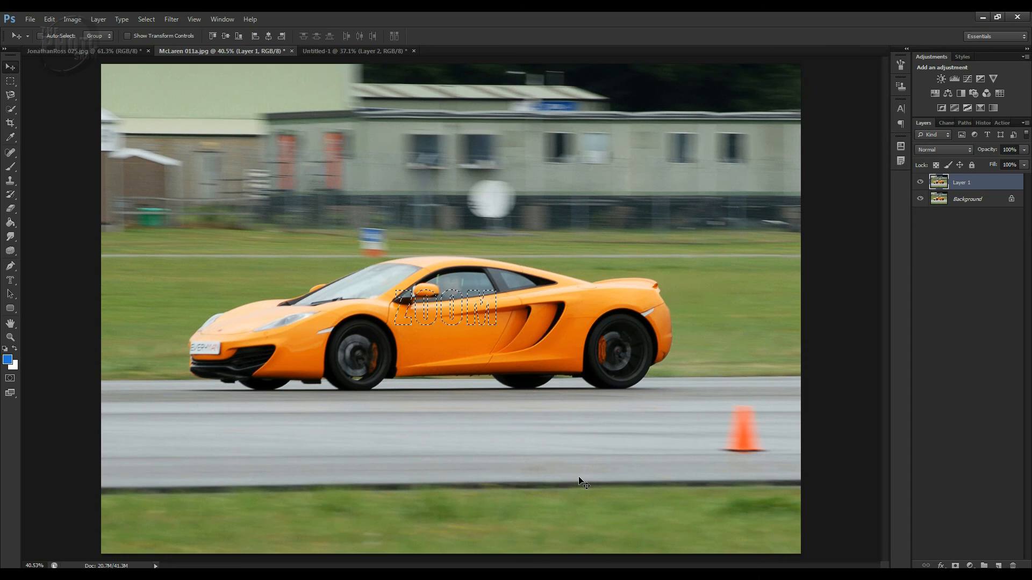
key("ctrl+alt+z")
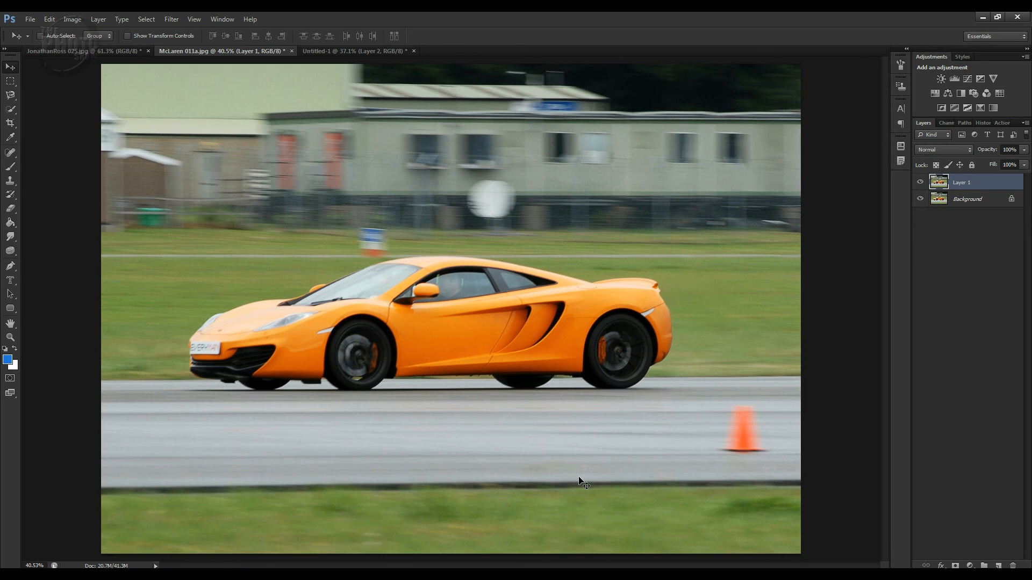
Switch the type tool back to Horizontal Type, and activate the Path Selection tool
left_click(10, 280)
right_click(12, 285)
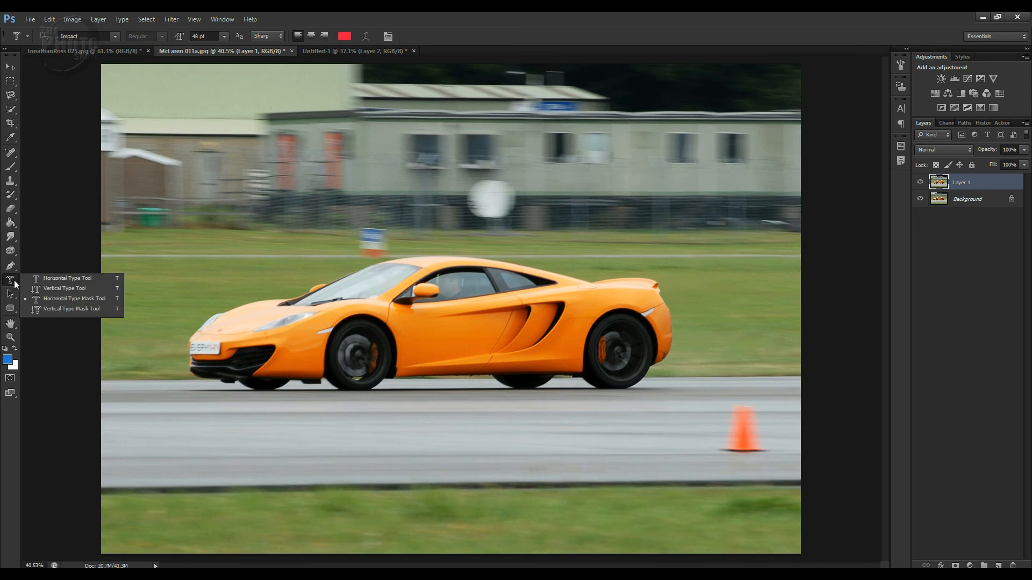
left_click(51, 278)
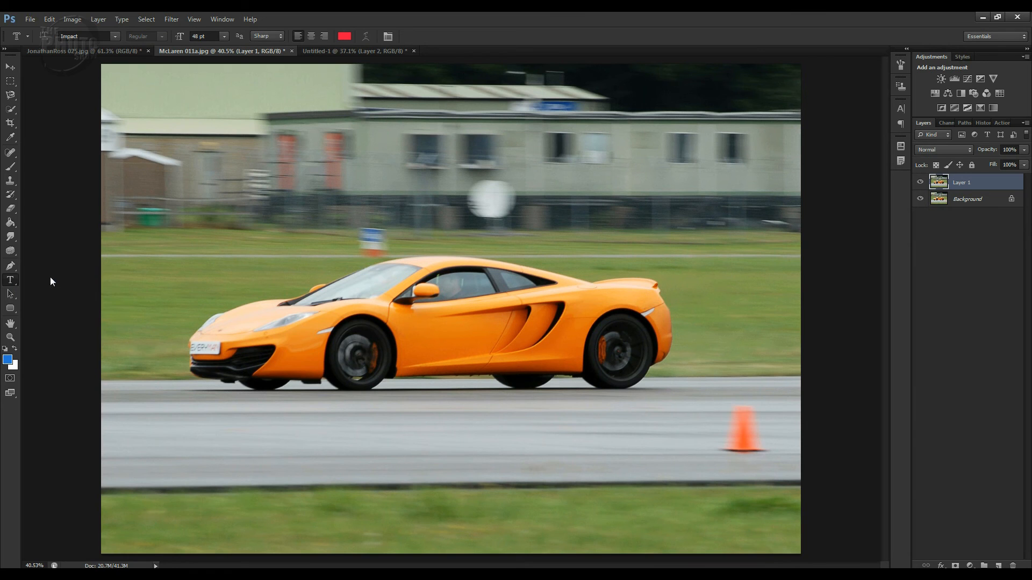
left_click(13, 296)
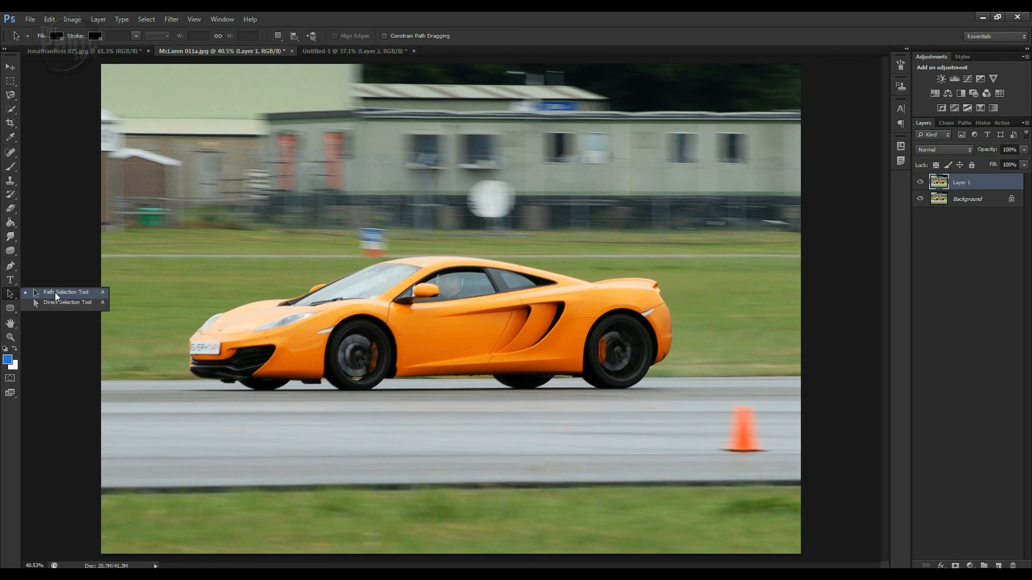
left_click(55, 295)
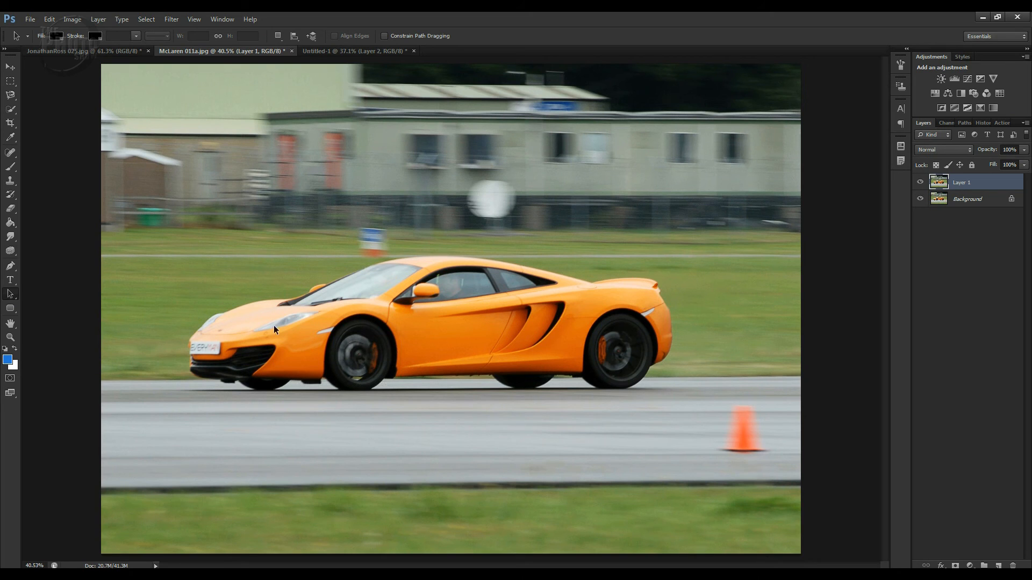
Draw a freehand Lasso selection around the cabin and front wheel of the car
left_click(10, 96)
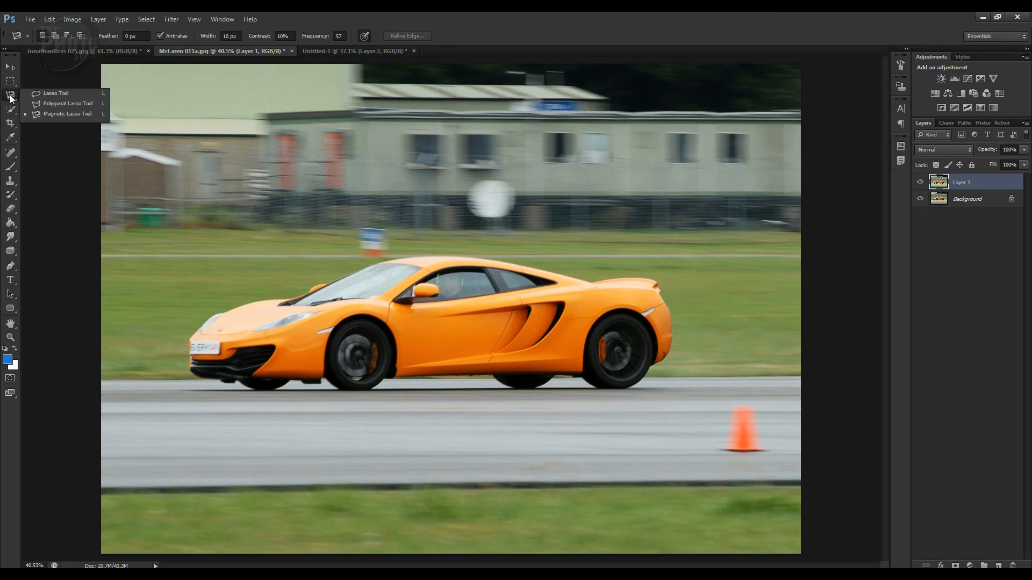
left_click(52, 94)
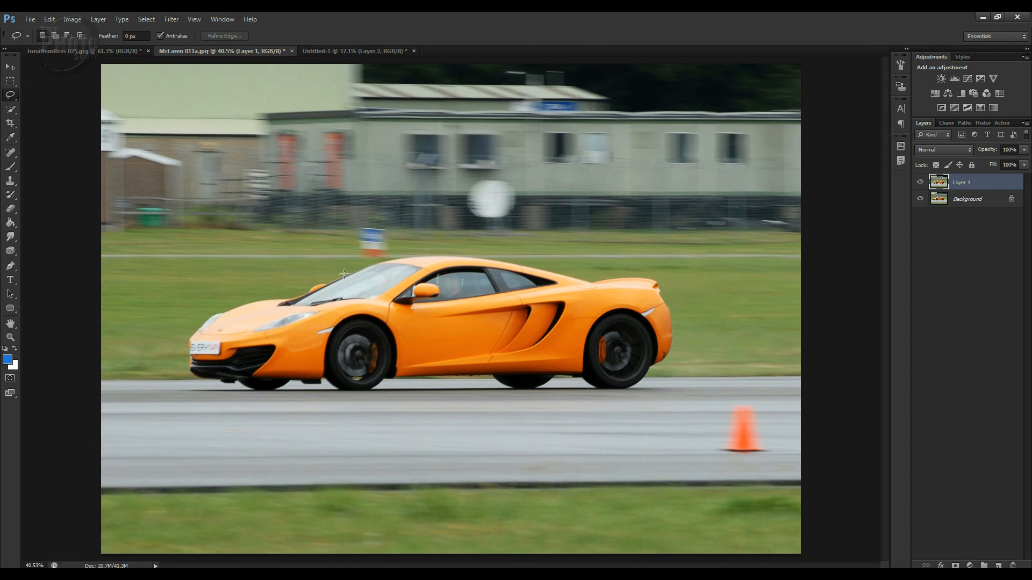
mouse_move(545, 286)
left_mouse_down()
mouse_move(537, 313)
mouse_move(484, 356)
mouse_move(353, 386)
mouse_move(276, 347)
mouse_move(245, 298)
left_mouse_up()
Return to the Path Selection tool and clear the lasso selection on the car
left_click(10, 295)
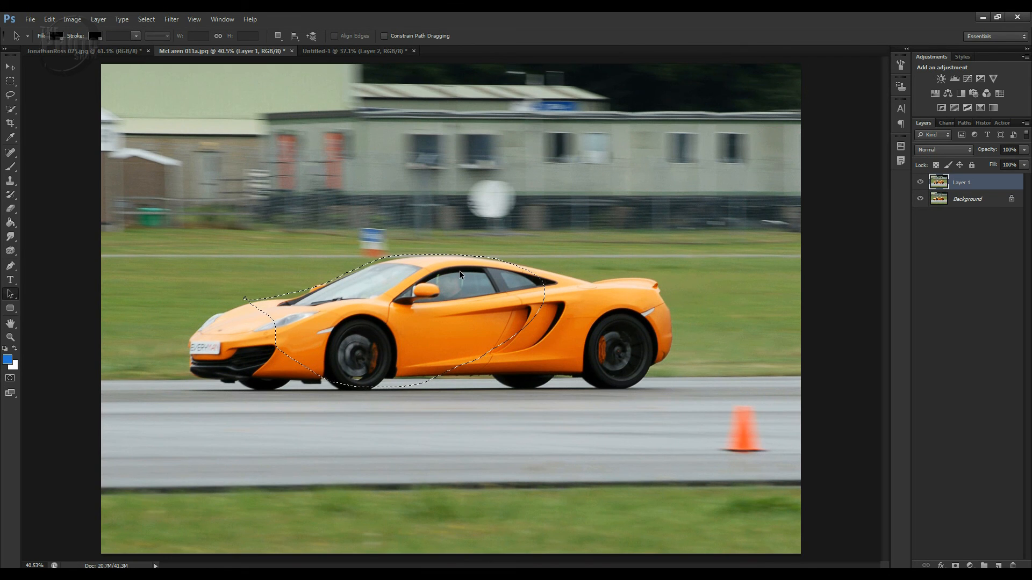
key("ctrl+d")
right_click(15, 295)
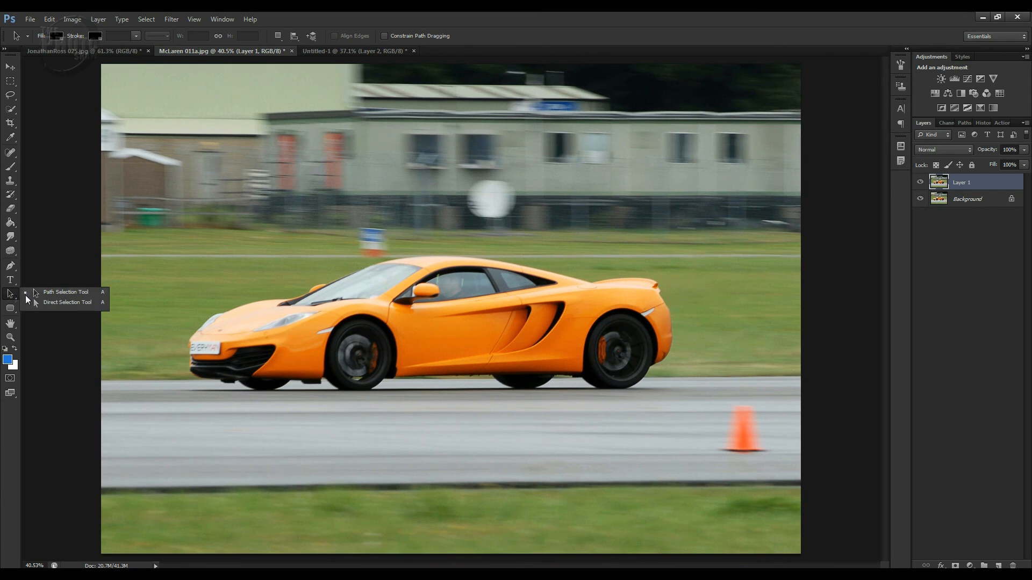
left_click(61, 269)
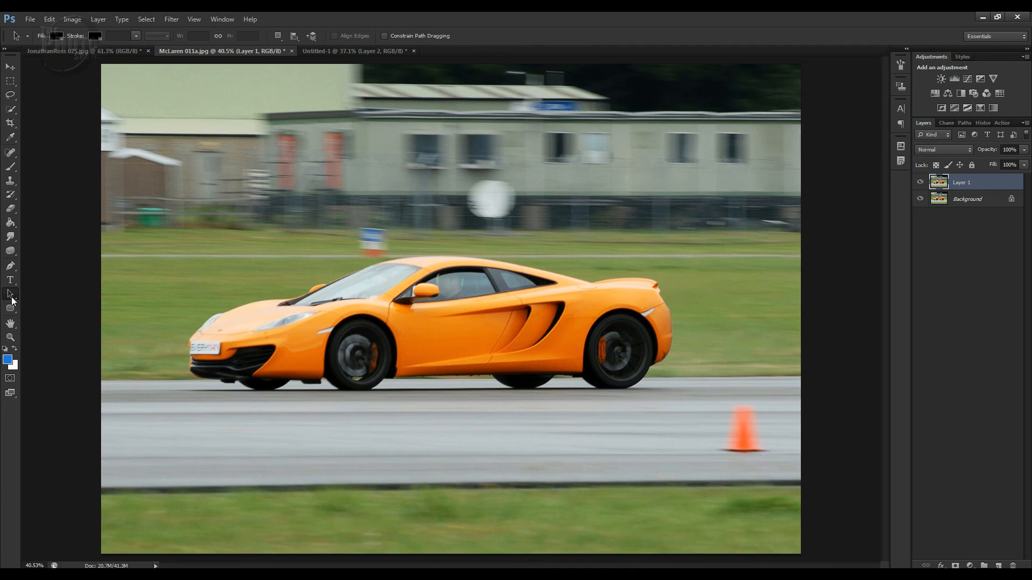
Activate the Rounded Rectangle tool and switch to the blank Untitled-1 document
left_click(13, 313)
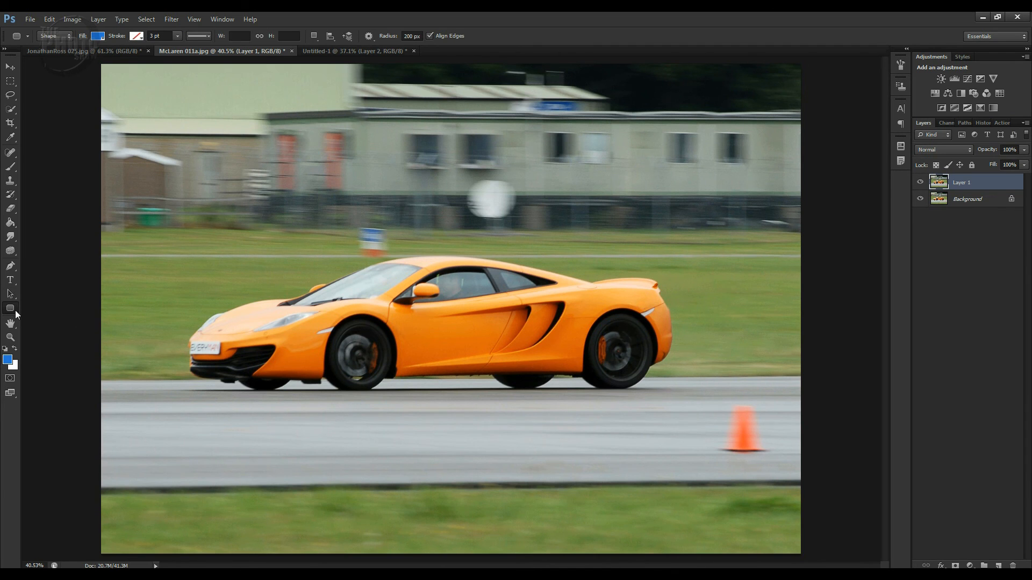
left_click(15, 311)
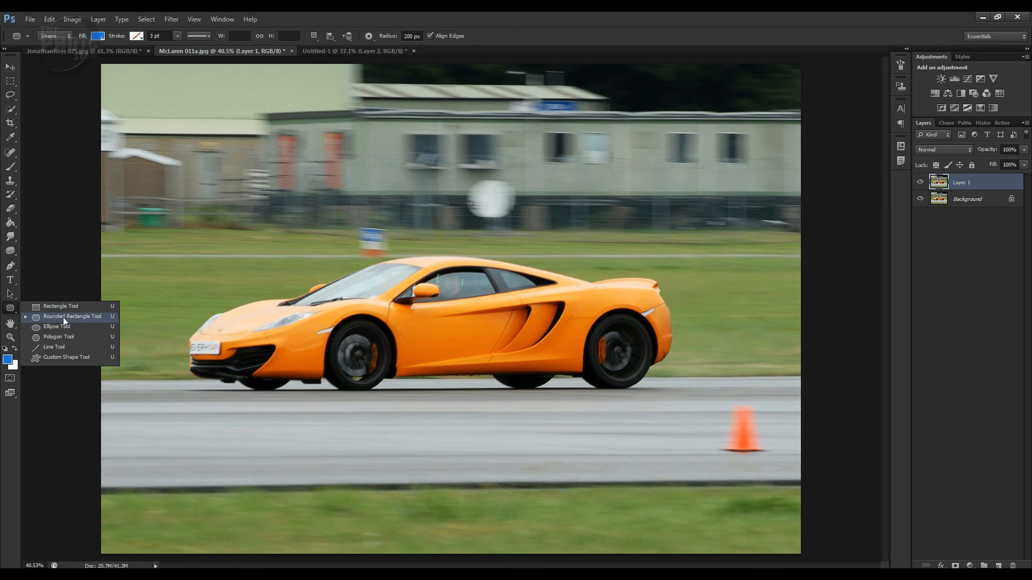
left_click(346, 52)
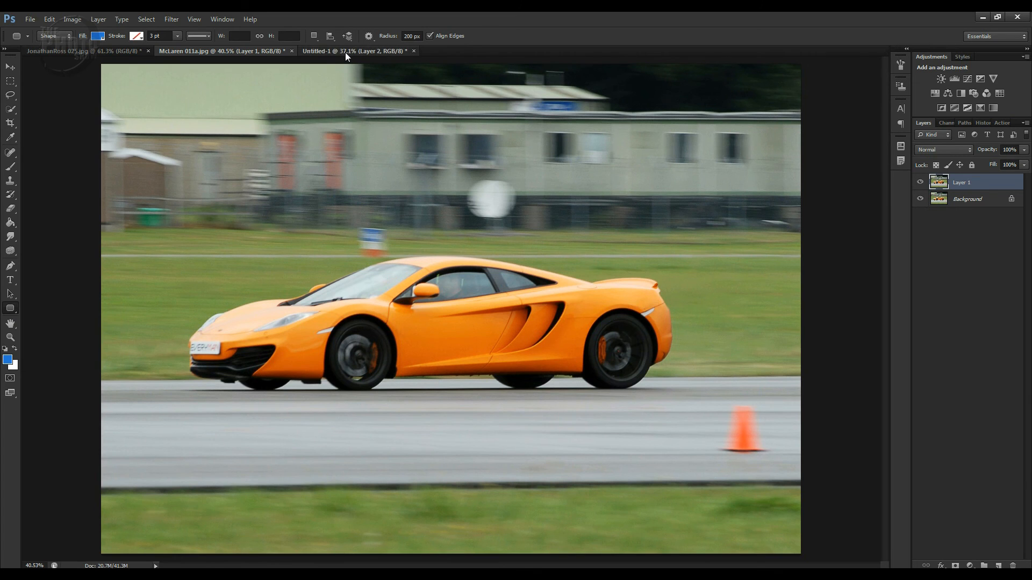
left_click(345, 53)
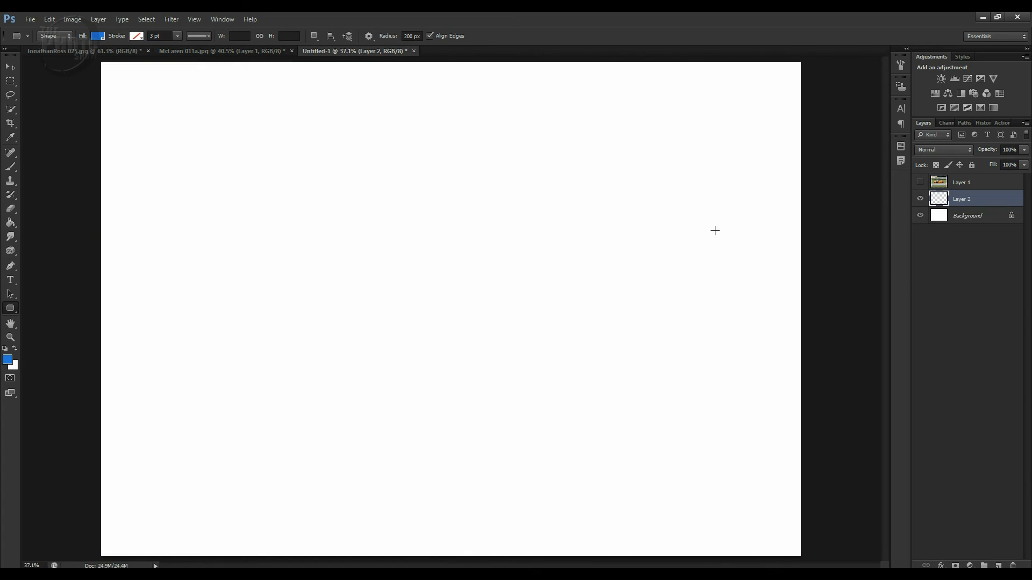
Draw a blue rectangle shape about 1039 × 556 px in the upper-left area of the blank canvas
right_click(15, 312)
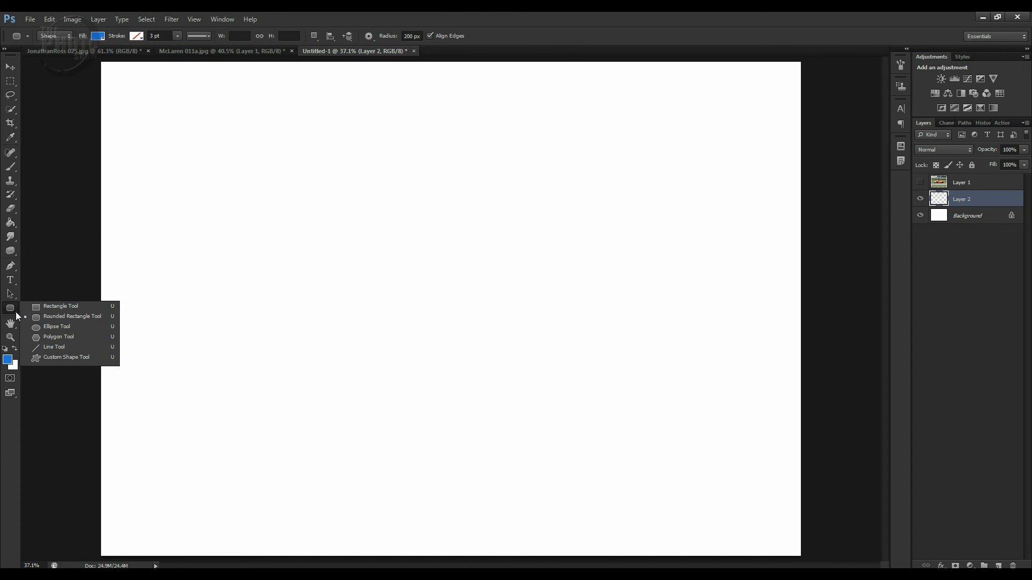
left_click(52, 308)
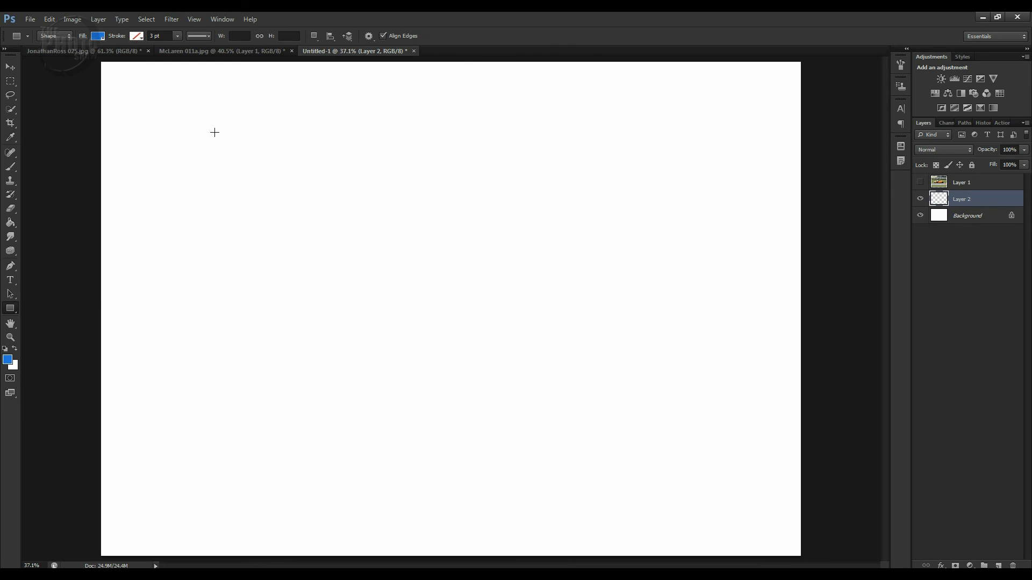
left_click_drag(166, 100, 374, 211)
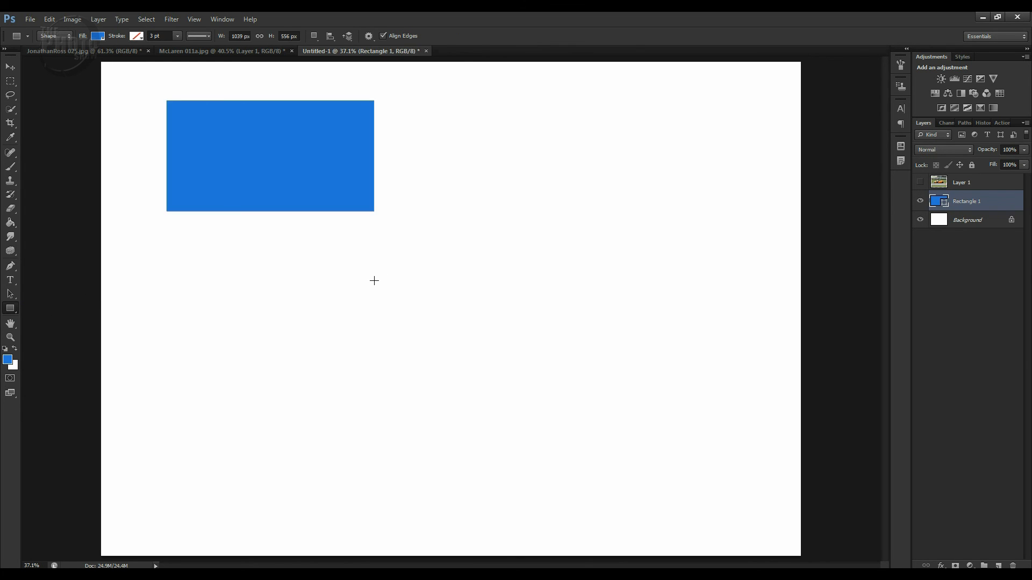
Set the foreground colour to bright orange, f38010
left_click(8, 360)
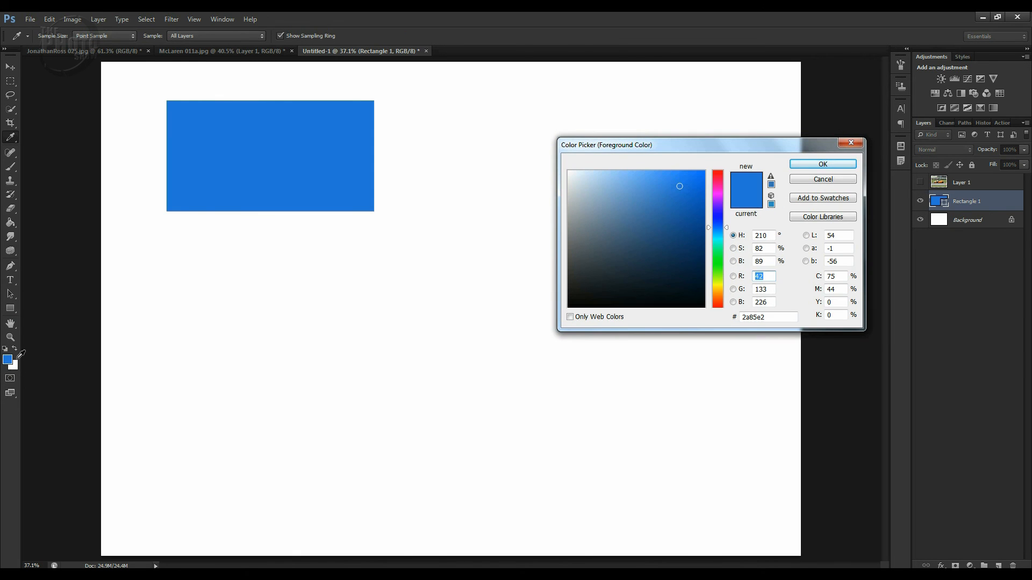
left_click(718, 296)
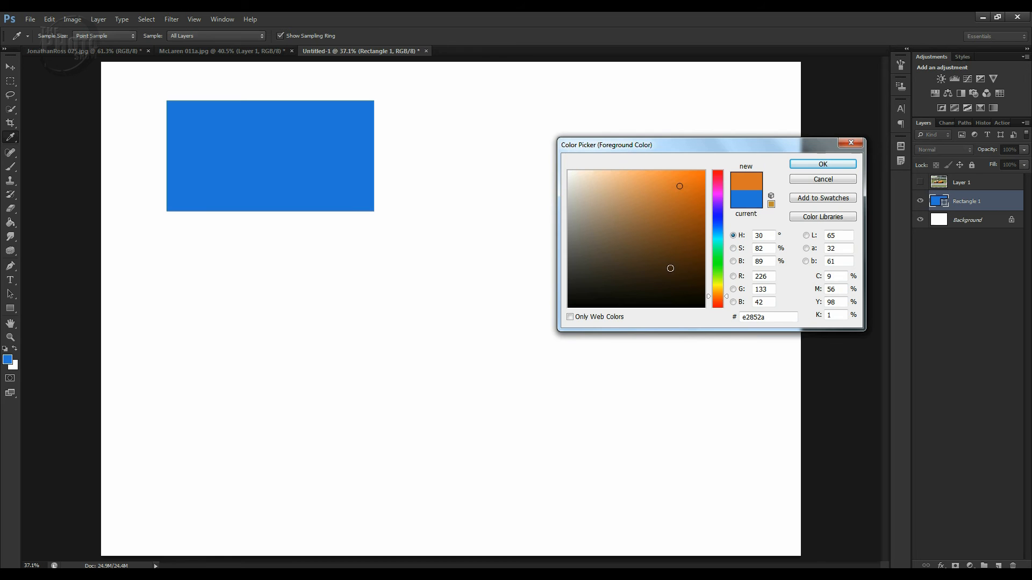
left_click(694, 177)
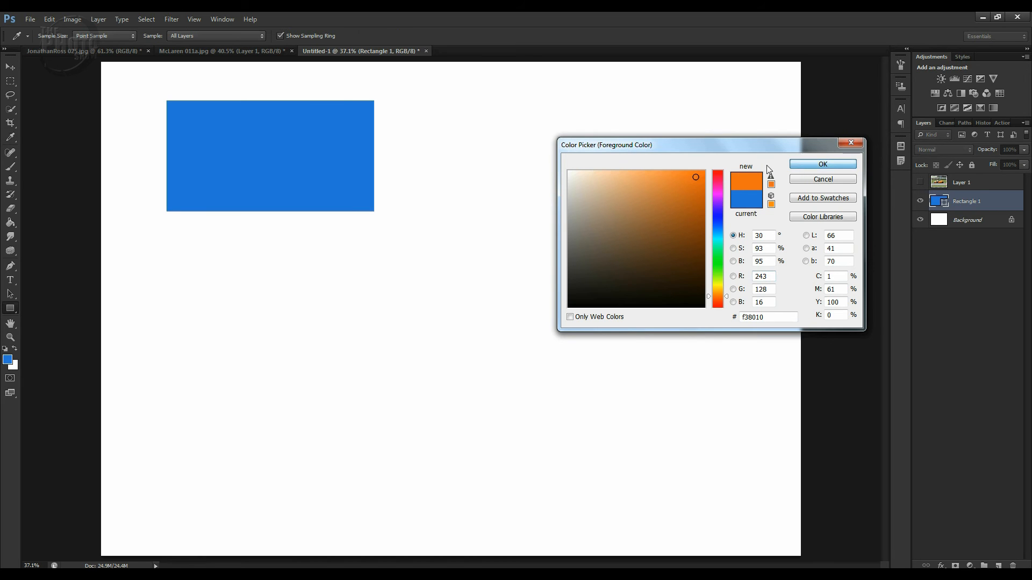
left_click(812, 163)
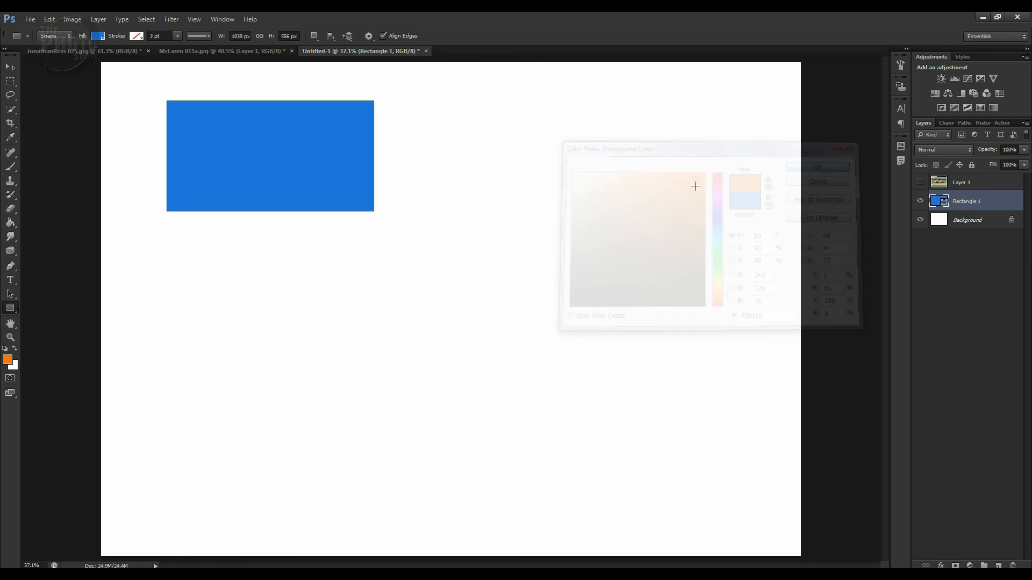
Draw a rounded rectangle about 1086 × 769 px with a 200 px corner radius below the blue rectangle
left_click(15, 311)
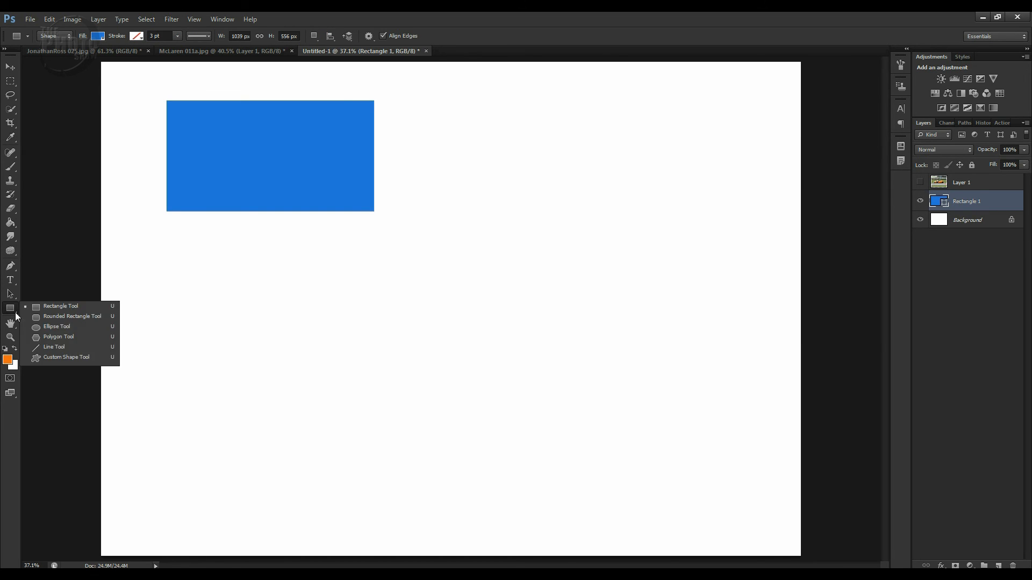
left_click(57, 317)
left_click_drag(168, 235, 384, 387)
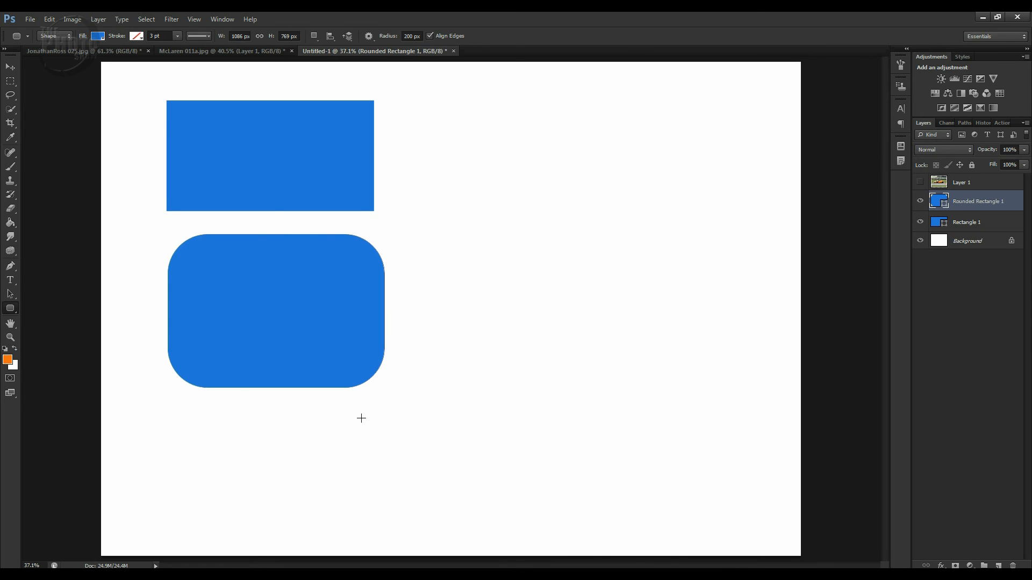
Set the foreground colour to blue by sampling it from the rounded rectangle
left_click(8, 359)
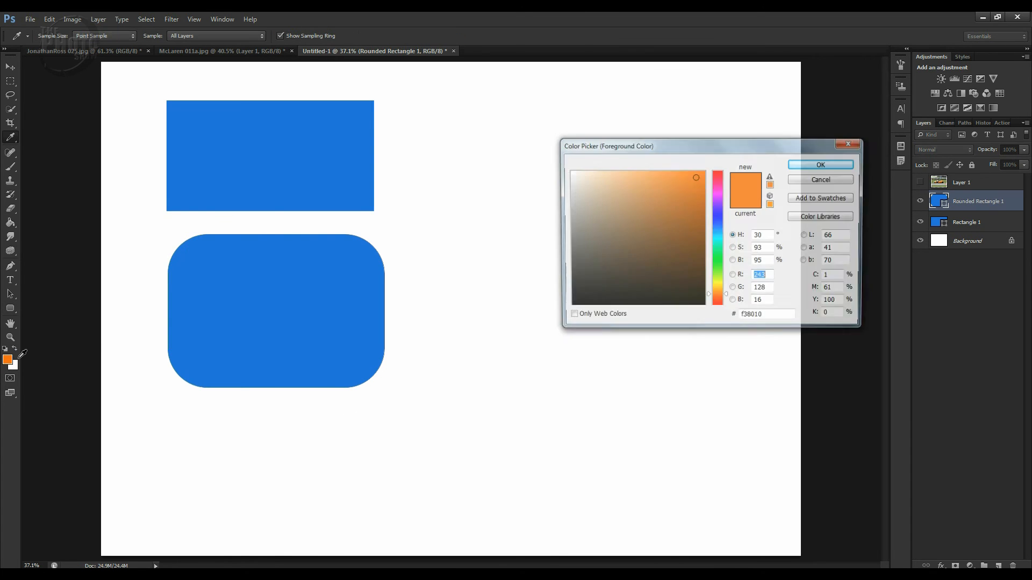
left_click(240, 323)
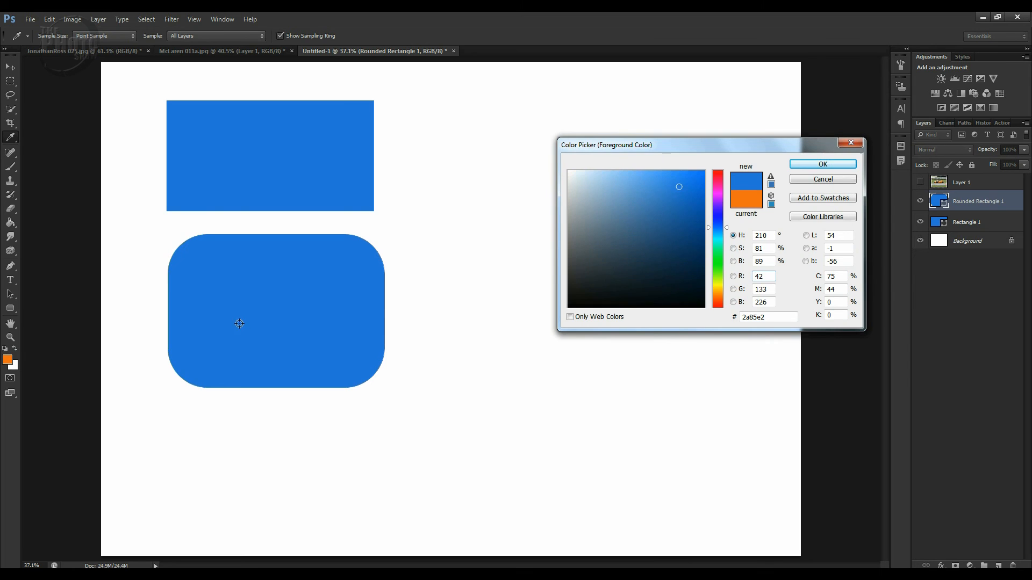
left_click(830, 164)
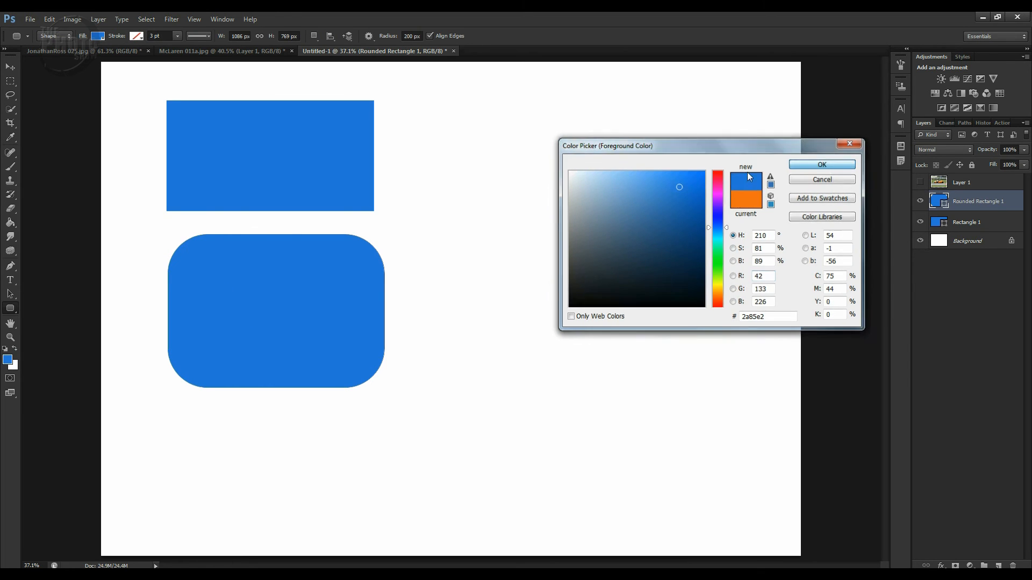
Draw a blue ellipse about 1100 × 572 px to the right of the two rectangles
right_click(15, 311)
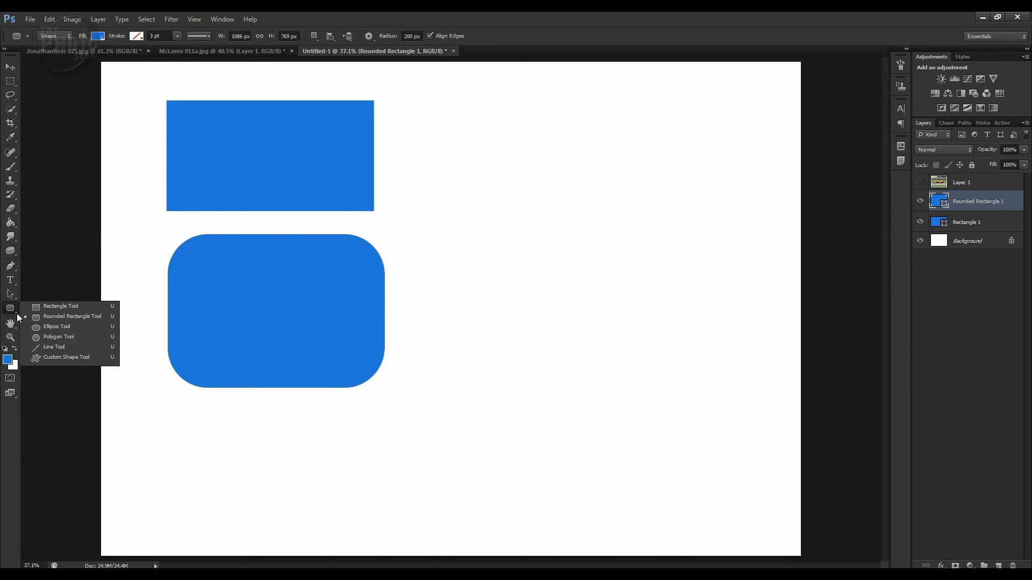
left_click(49, 327)
left_click_drag(460, 187, 647, 286)
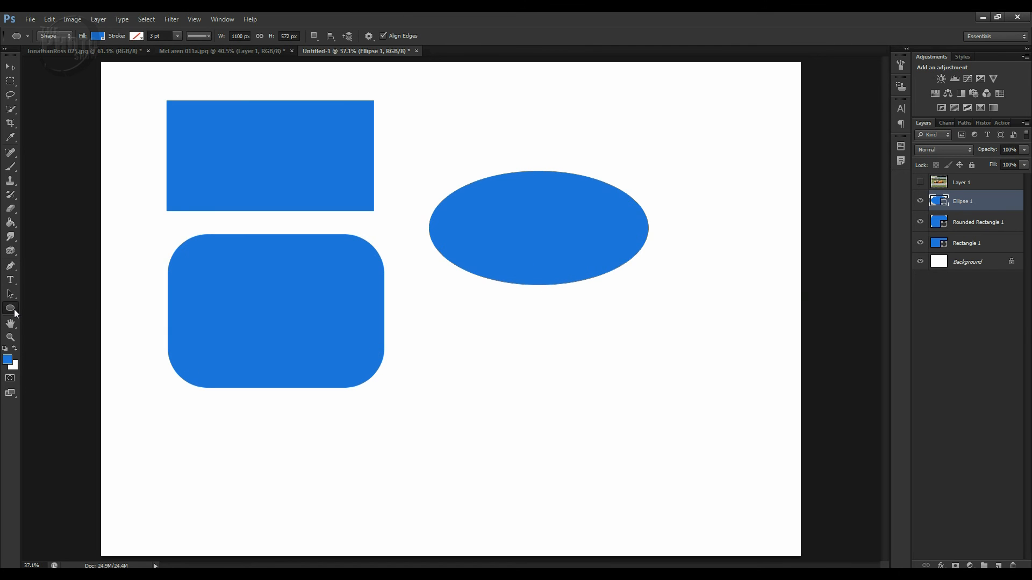
Draw a prohibition-sign custom shape about 1046 × 831 px below the ellipse
left_click_drag(15, 311, 59, 358)
left_click(417, 37)
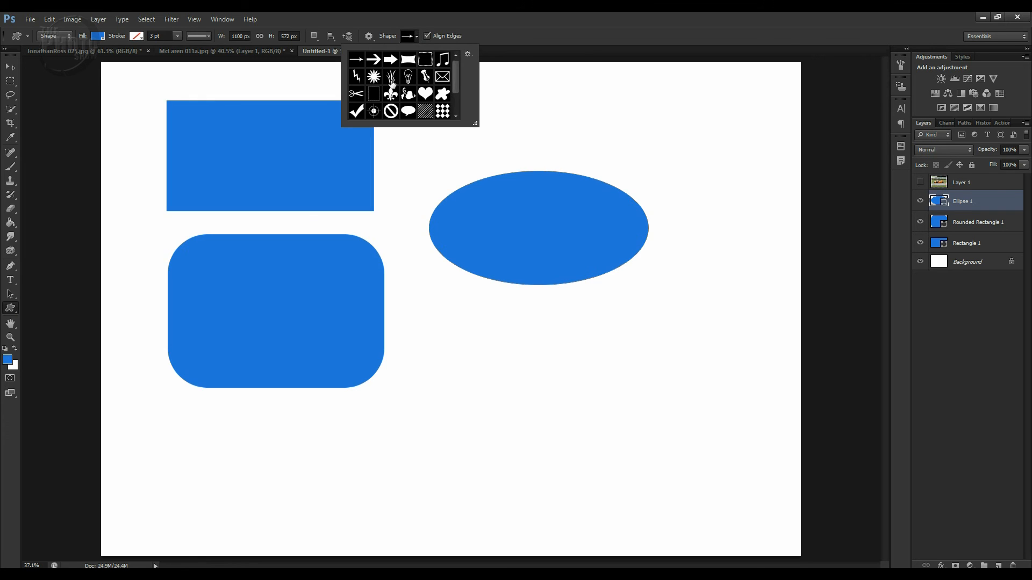
left_click(390, 111)
left_click(465, 345)
left_click_drag(458, 331, 666, 496)
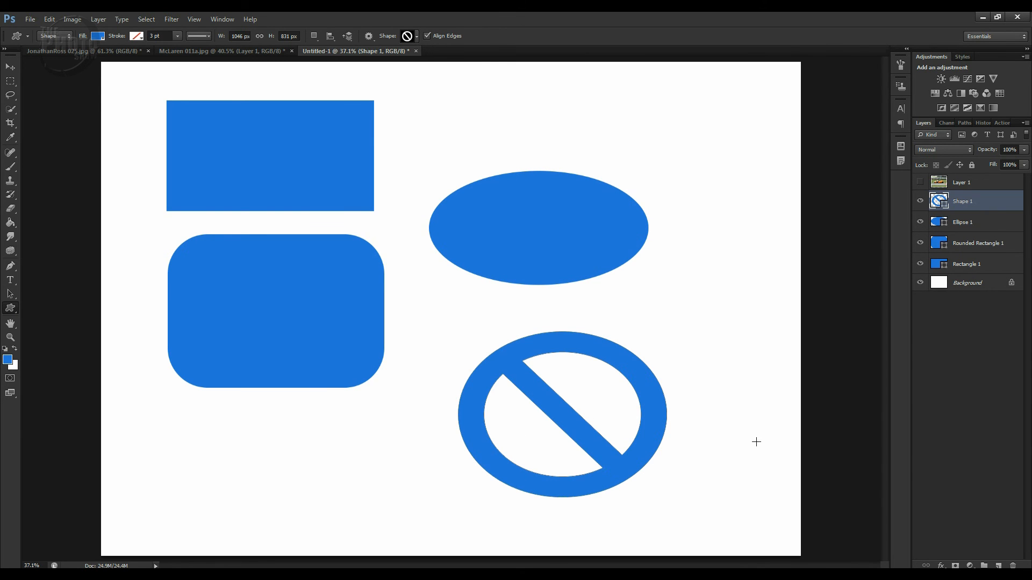
Switch to the McLaren 011a.jpg photo and enlarge the view of the car with the Zoom tool
left_click(226, 53)
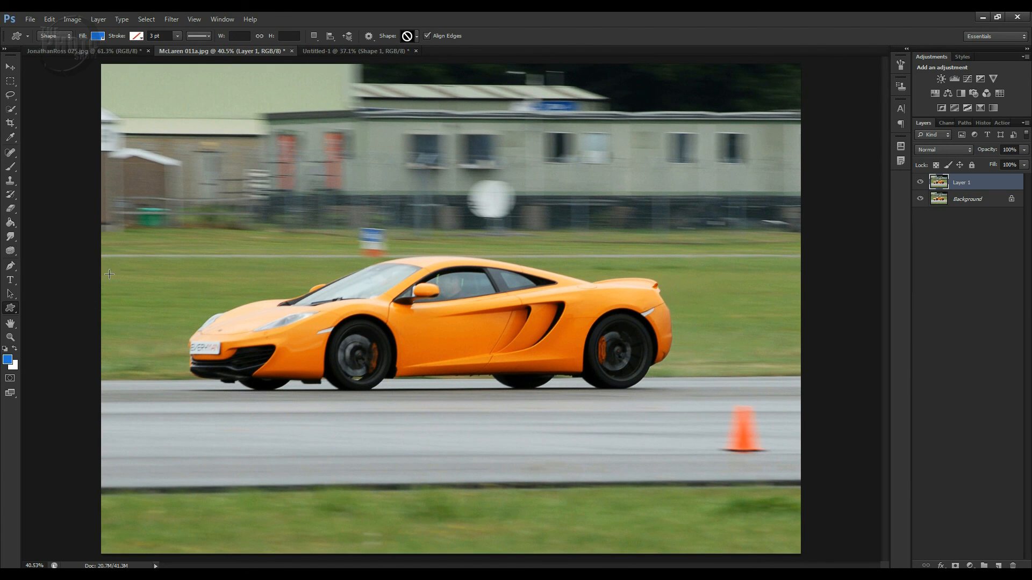
left_click(11, 324)
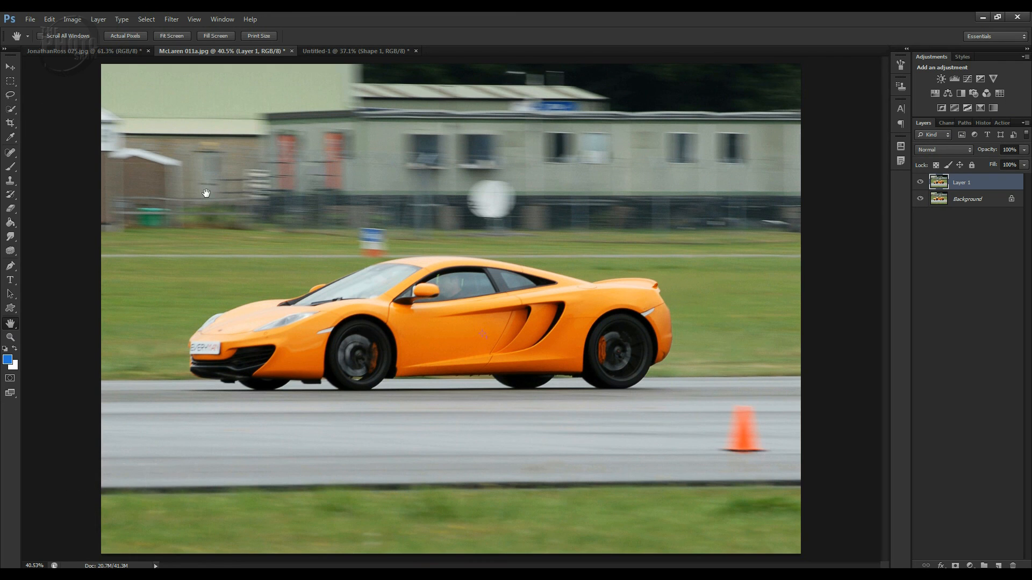
key("z")
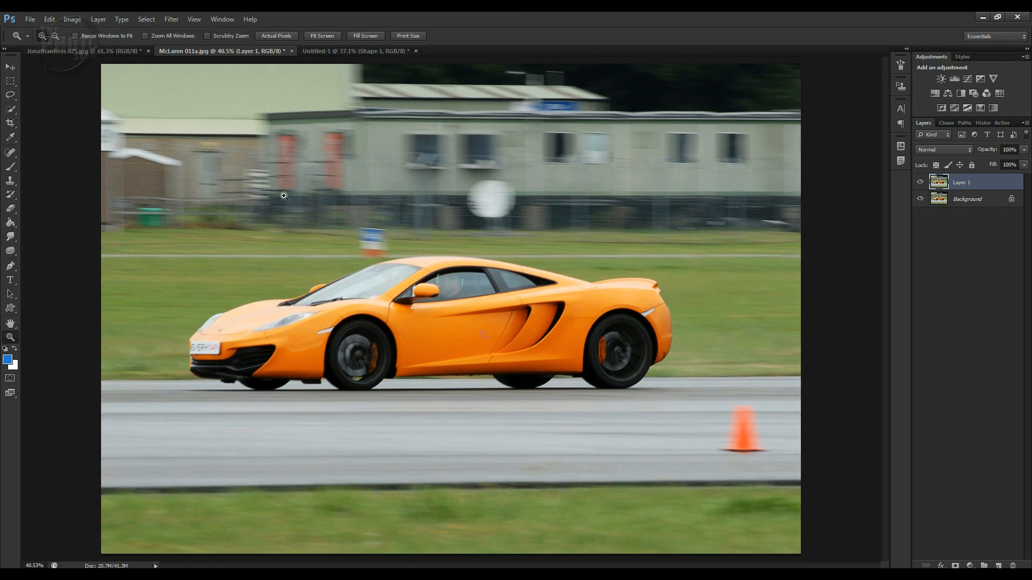
left_click_drag(270, 159, 576, 437)
Pan around the enlarged car photo with the Hand tool
left_click(12, 326)
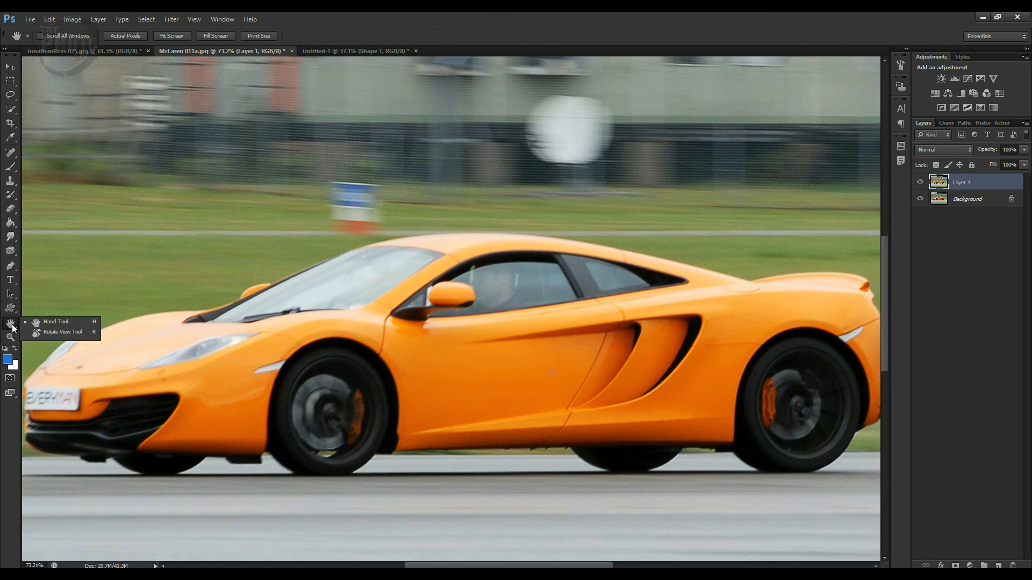
left_click(348, 276)
left_click_drag(345, 280, 319, 310)
left_click_drag(405, 321, 313, 223)
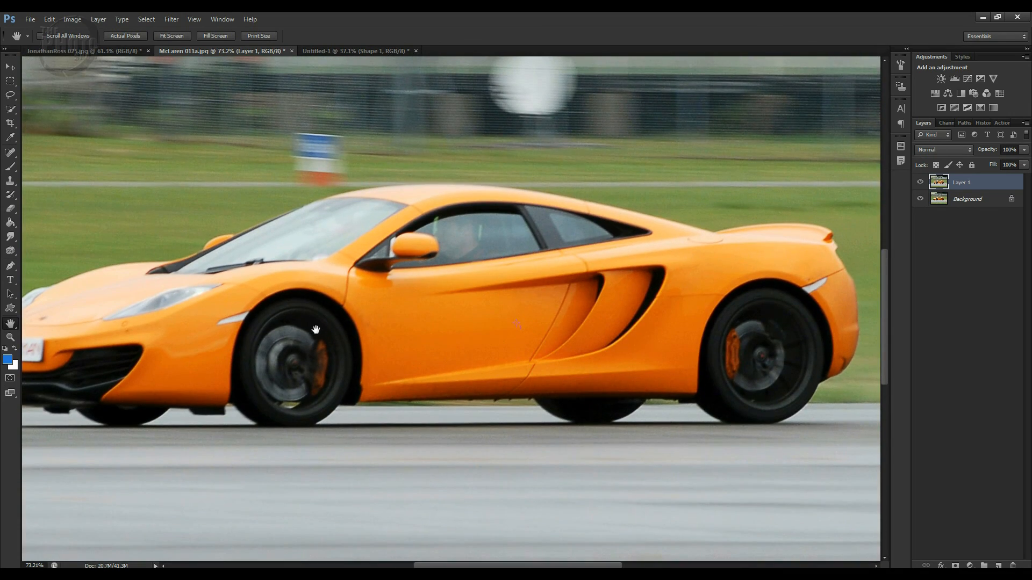
Activate the Rotate View tool and zoom out until the whole car photo is in view
left_click_drag(15, 324, 63, 331)
left_click_drag(317, 254, 80, 296)
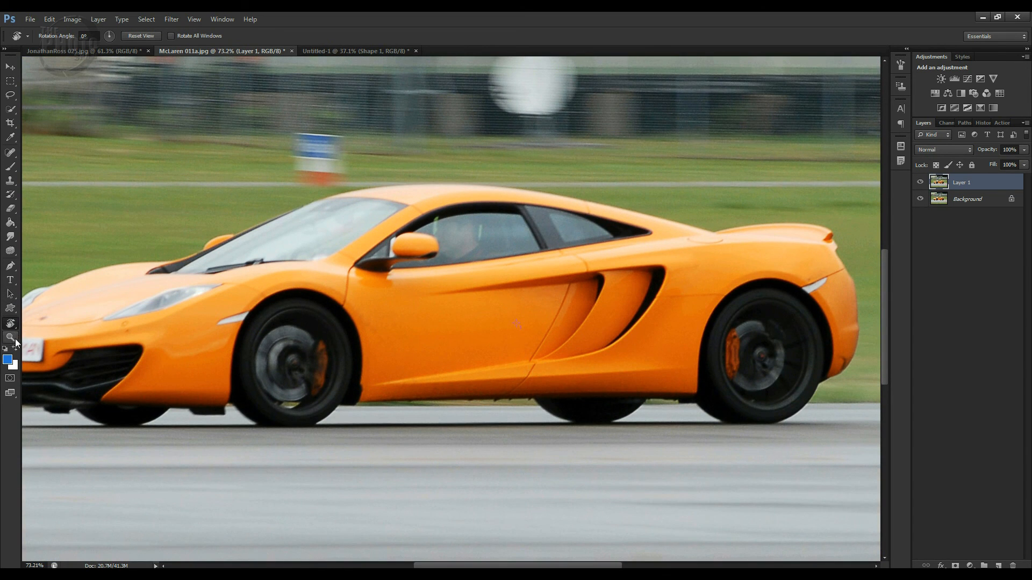
scroll(34, 307, "down", 4)
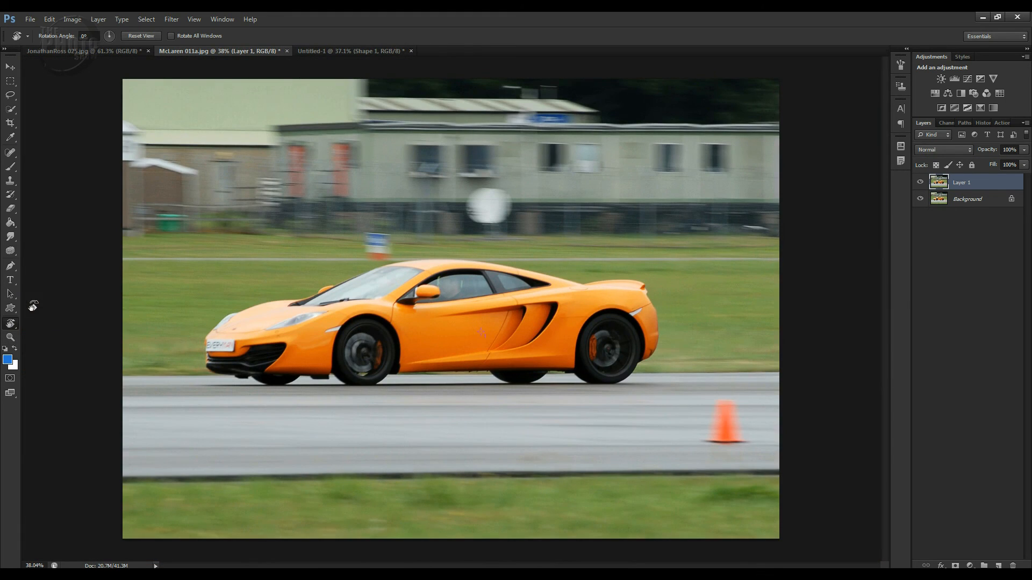
Use the Zoom tool to magnify the fence behind the car down to pixel level, and return to the full photo
left_click(10, 338)
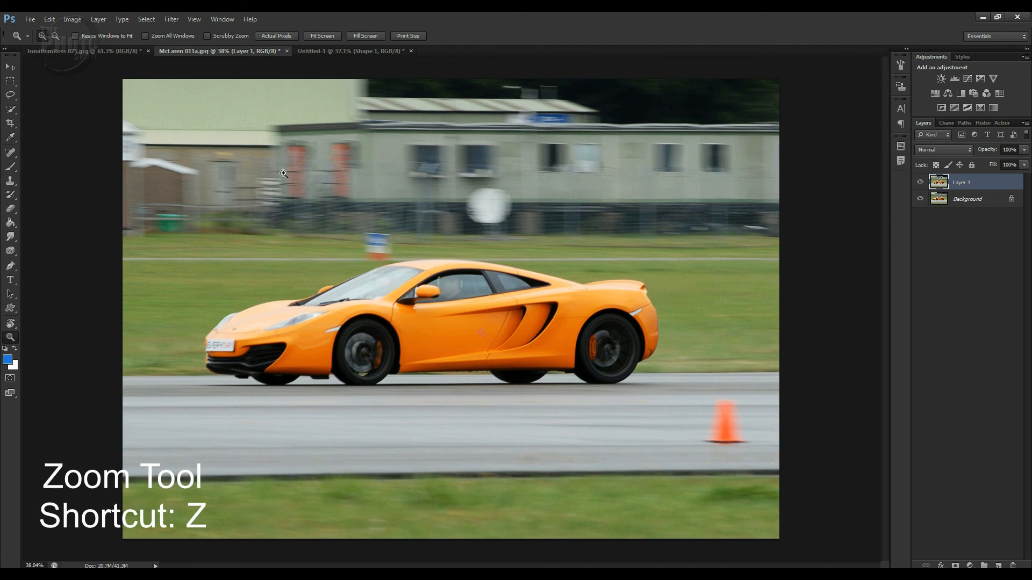
left_click(297, 213)
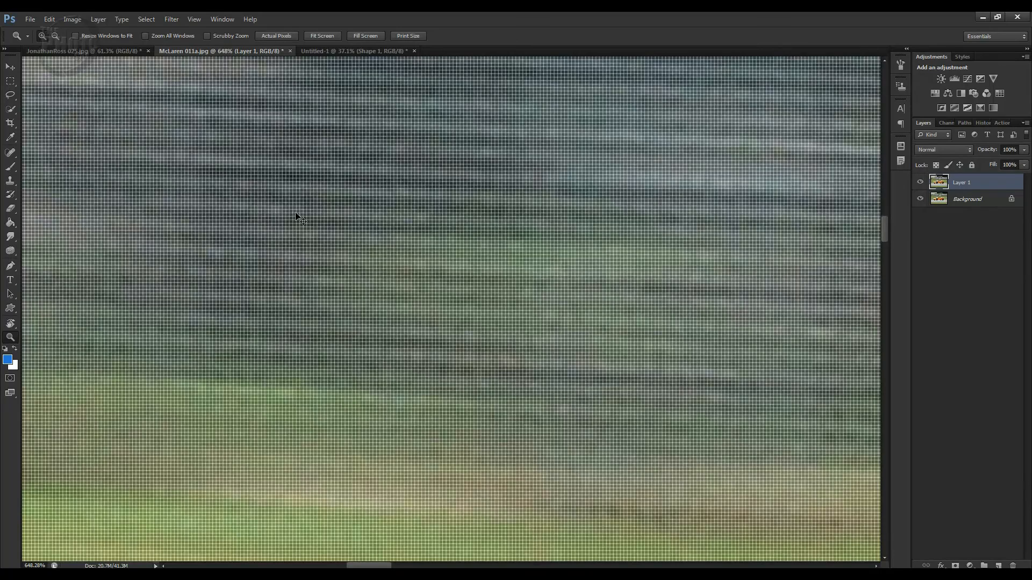
key("ctrl+0")
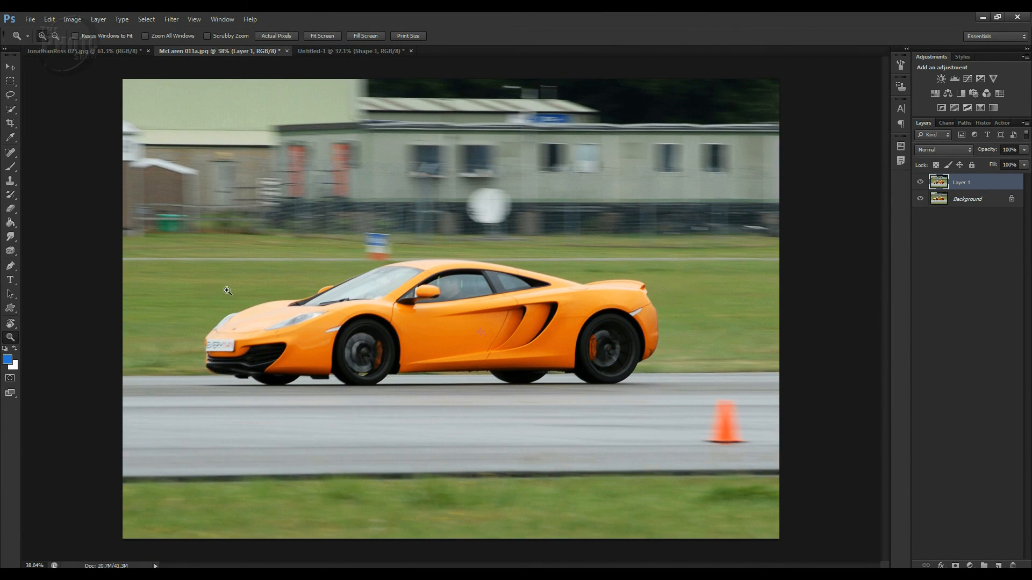
Zoom in on the car's door, shift the view, and magnify it further to 200%
left_click_drag(368, 256, 601, 419)
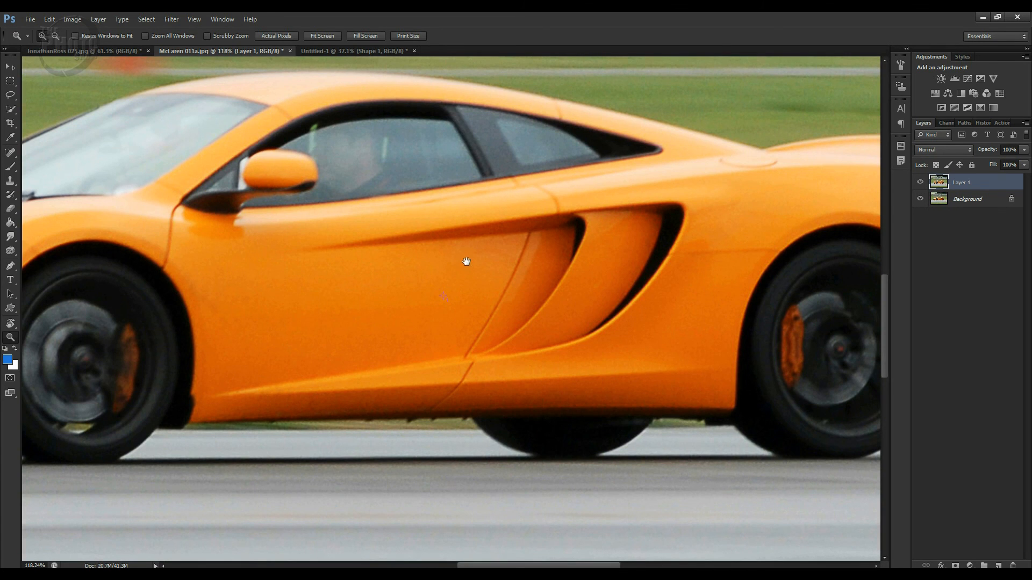
left_click_drag(465, 261, 513, 309)
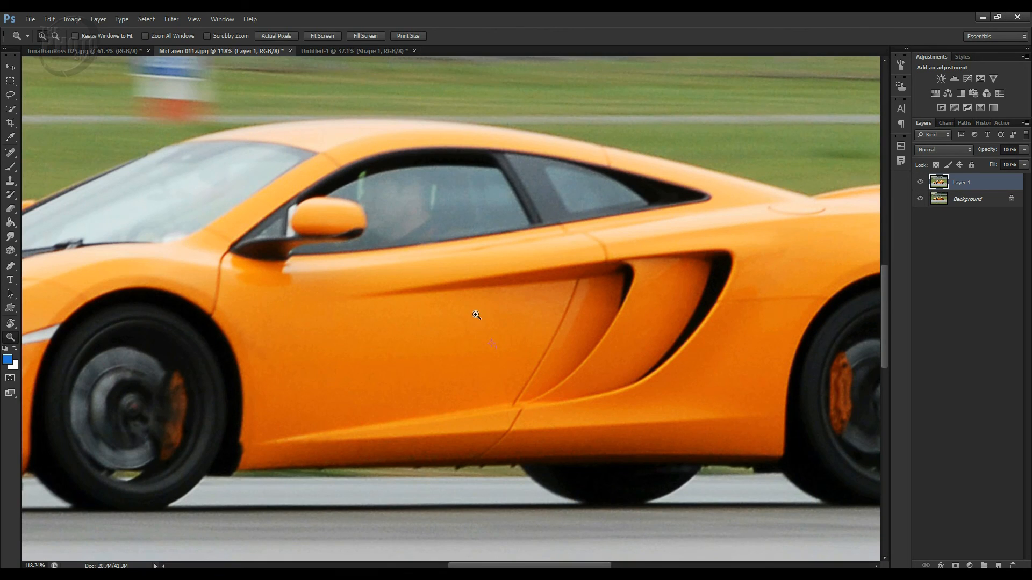
key("alt")
key("alt")
left_click(454, 315)
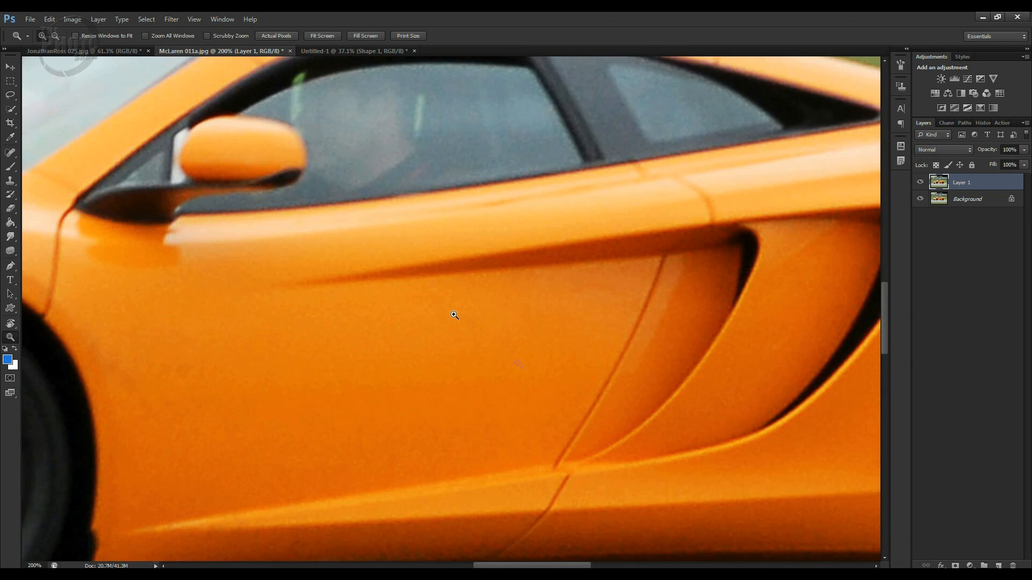
Zoom out from the car's door in steps to 50% with the Zoom tool
key("alt")
left_click(454, 315, "alt")
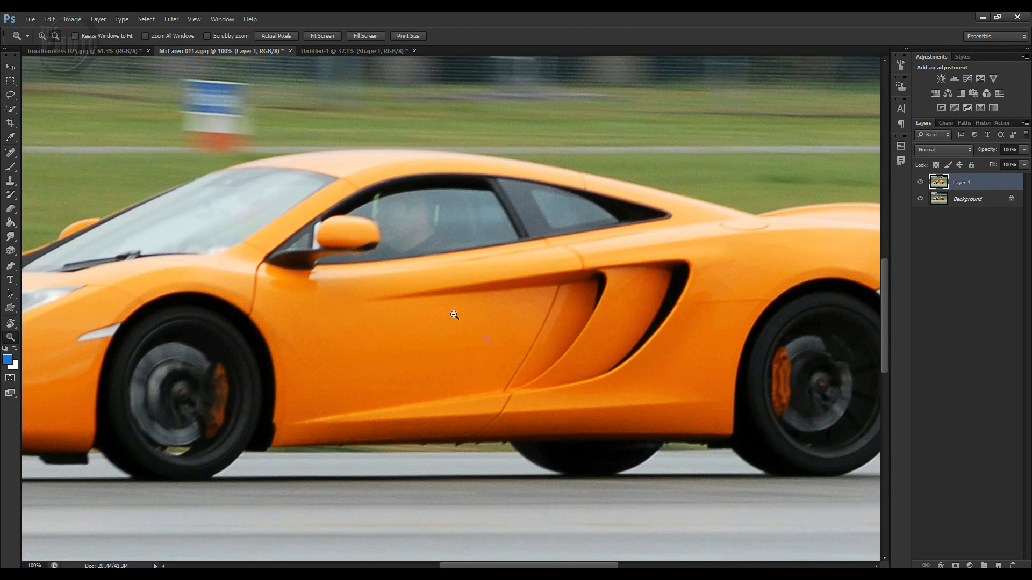
left_click(454, 315, "alt")
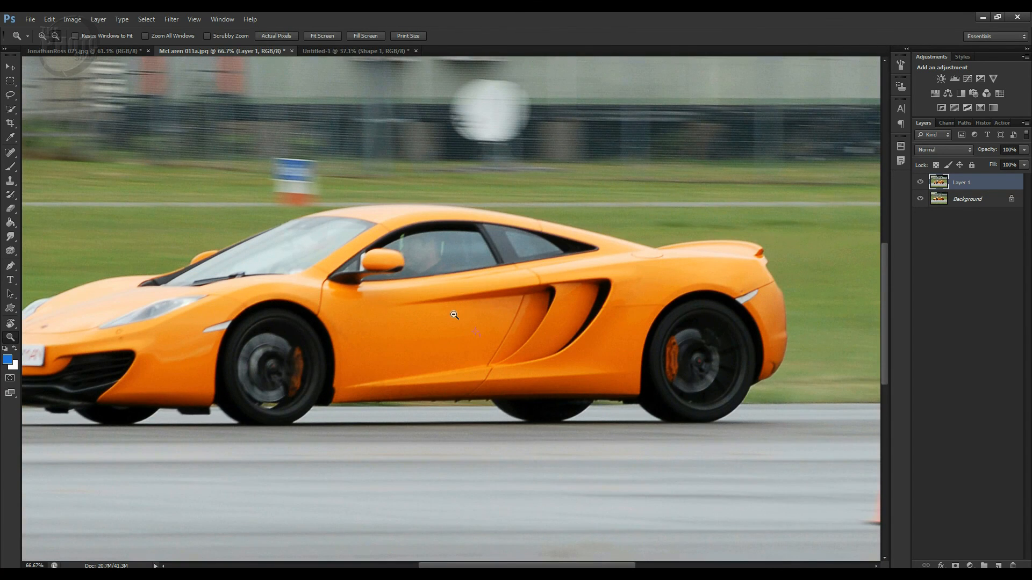
left_click(454, 315, "alt")
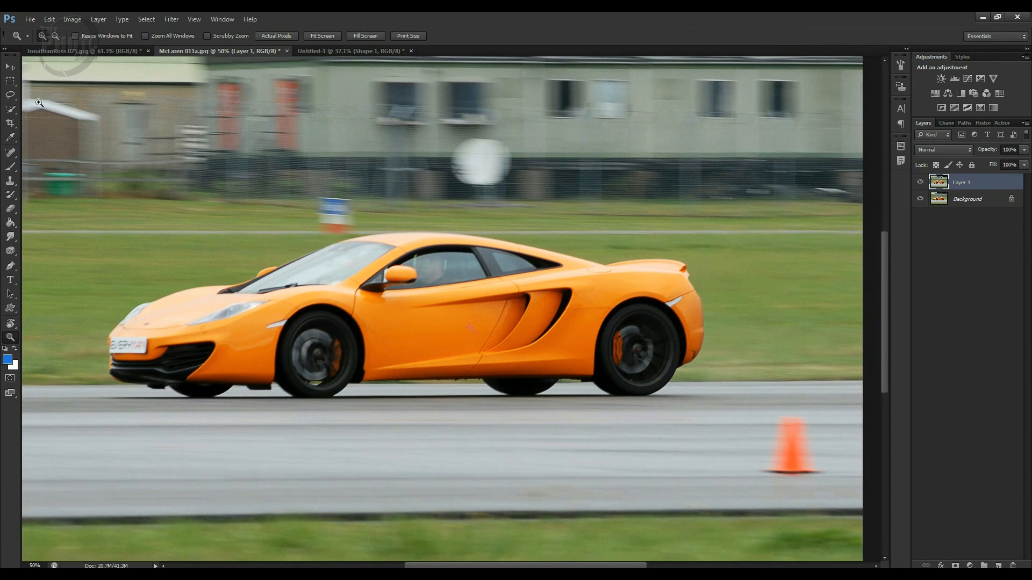